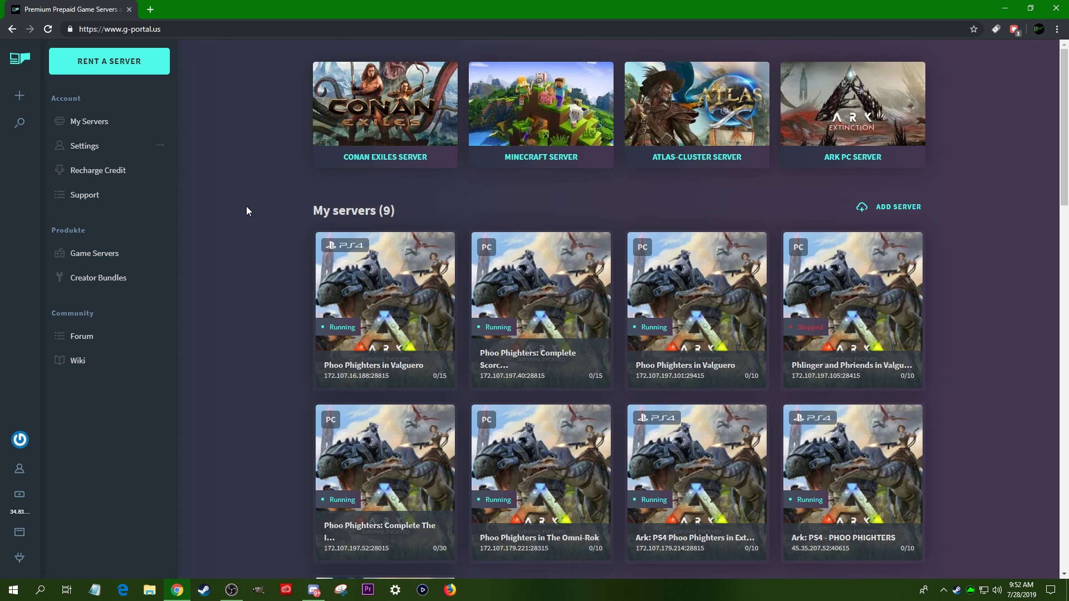
- Look through the rented servers and the news section on the G-Portal home page
{"action": "scroll", "coordinate": [247, 208], "scroll_direction": "down", "scroll_amount": 6}
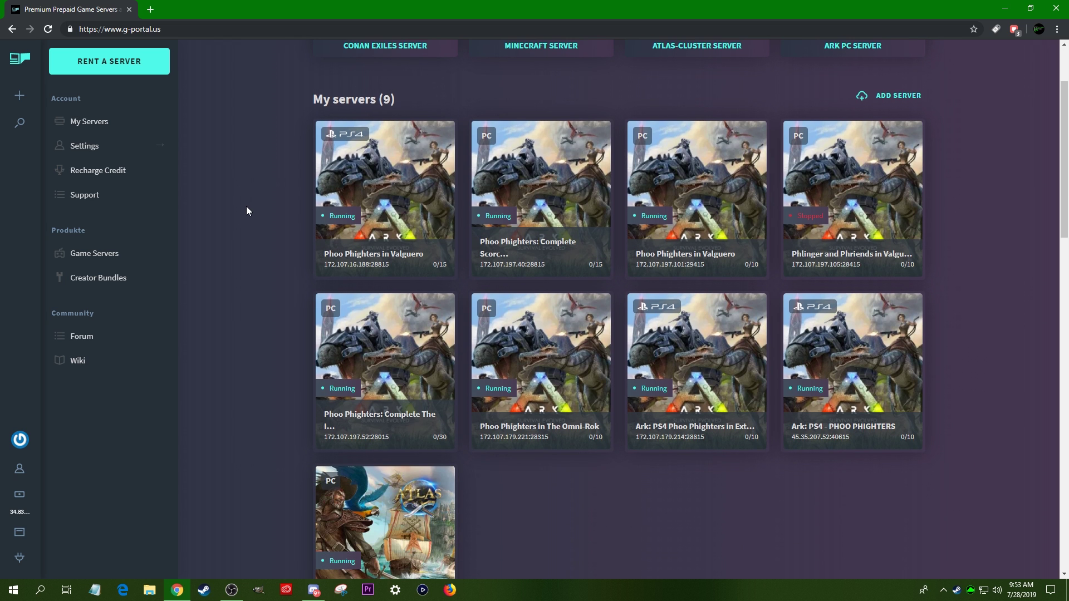
{"action": "scroll", "coordinate": [247, 211], "scroll_direction": "down", "scroll_amount": 9}
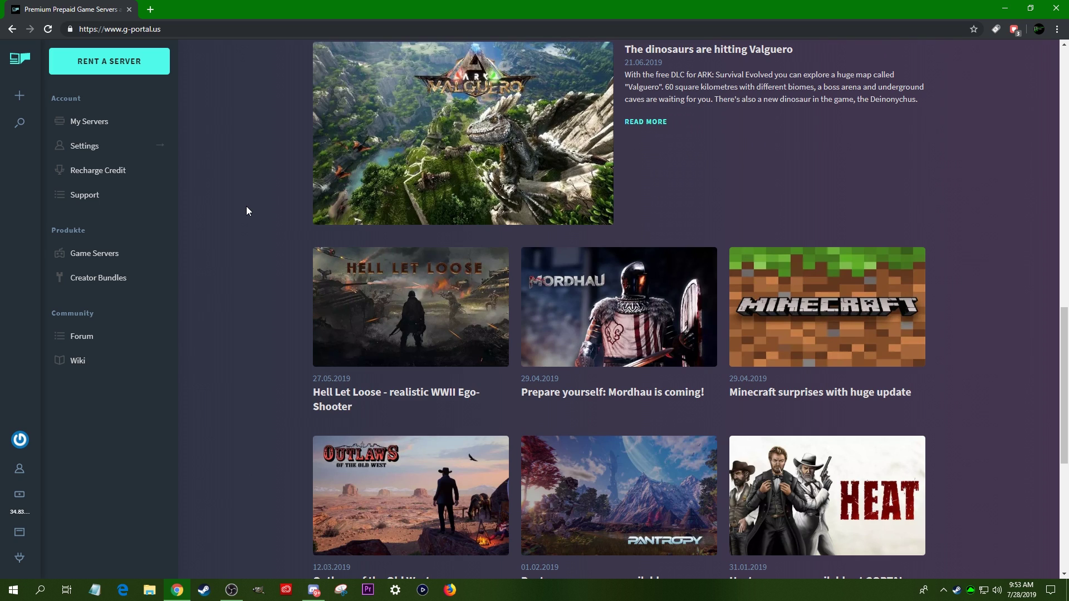
{"action": "scroll", "coordinate": [246, 210], "scroll_direction": "down", "scroll_amount": 6}
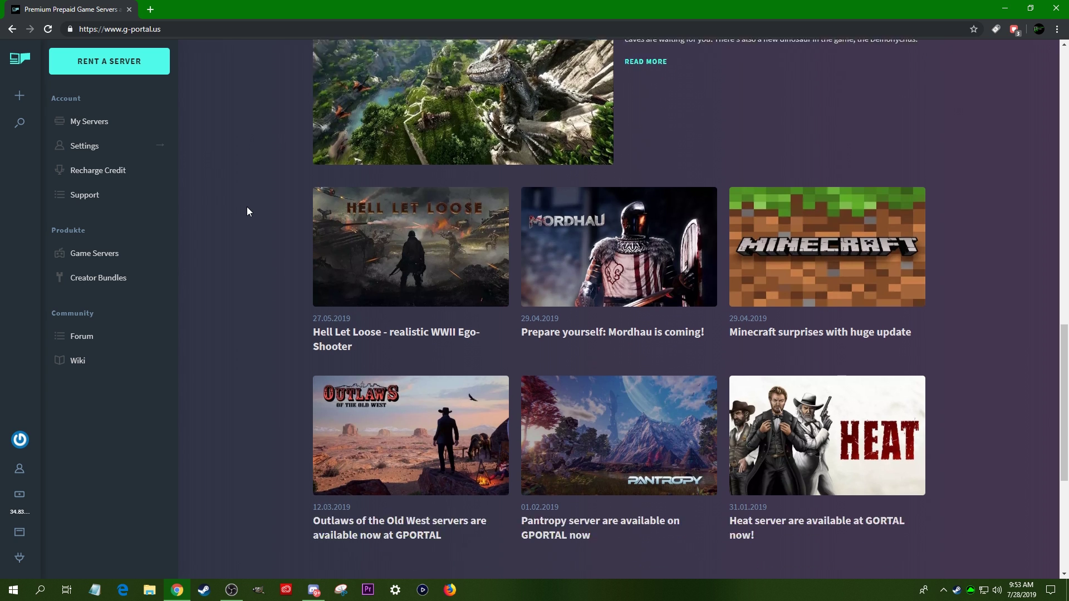
{"action": "scroll", "coordinate": [247, 210], "scroll_direction": "up", "scroll_amount": 7}
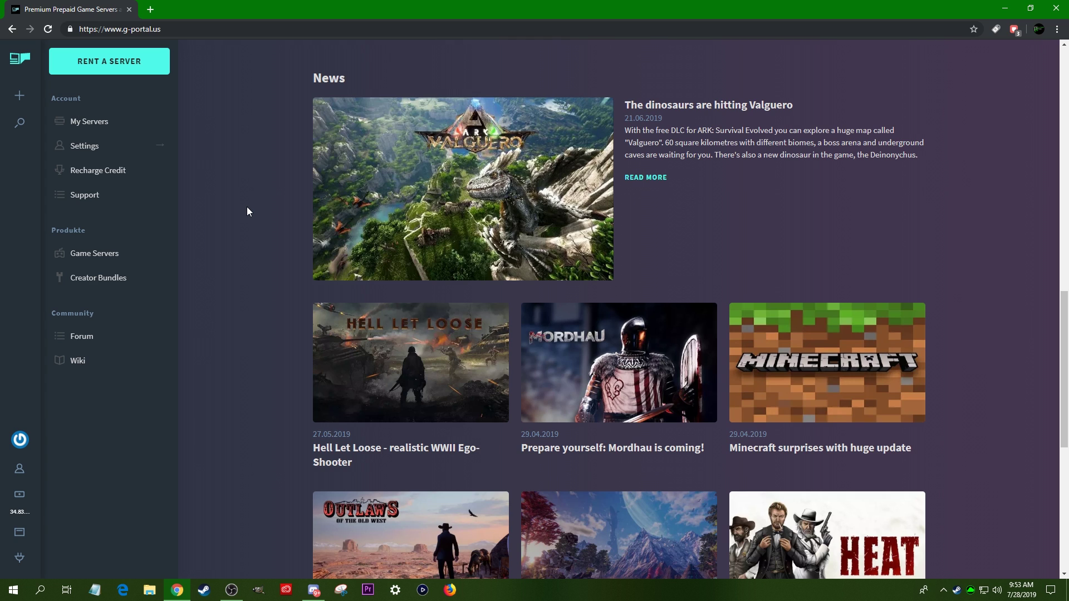
{"action": "scroll", "coordinate": [247, 211], "scroll_direction": "up", "scroll_amount": 14}
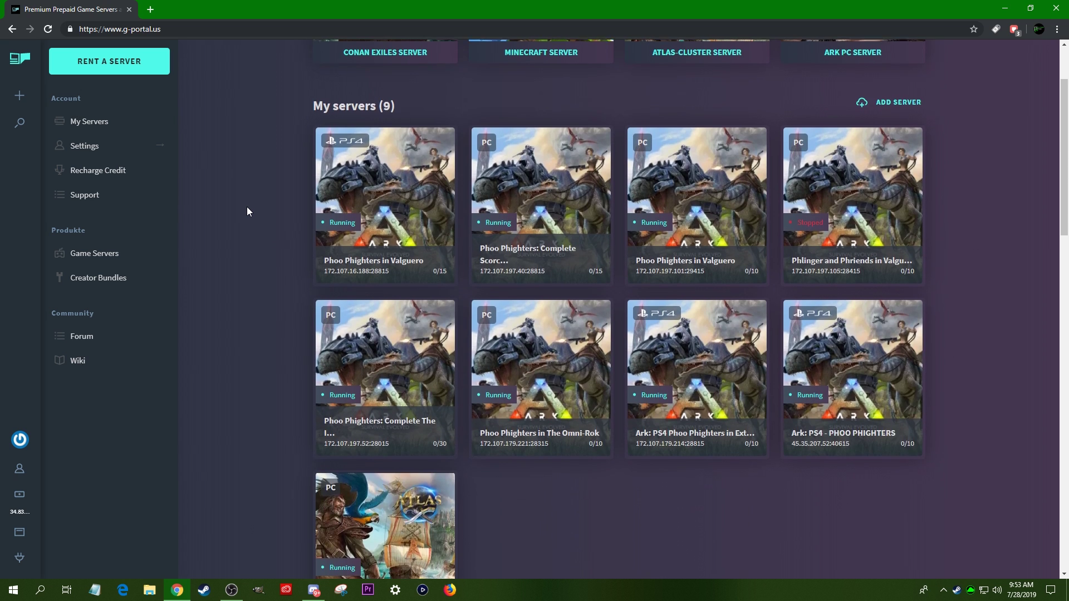
{"action": "scroll", "coordinate": [247, 211], "scroll_direction": "down", "scroll_amount": 1}
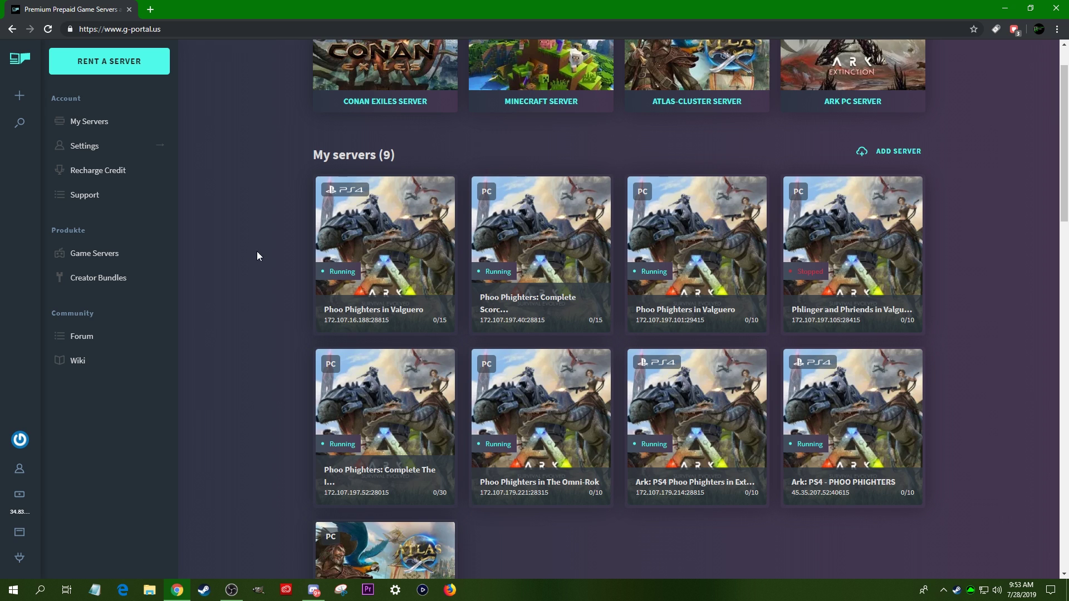
{"action": "scroll", "coordinate": [257, 253], "scroll_direction": "down", "scroll_amount": 1}
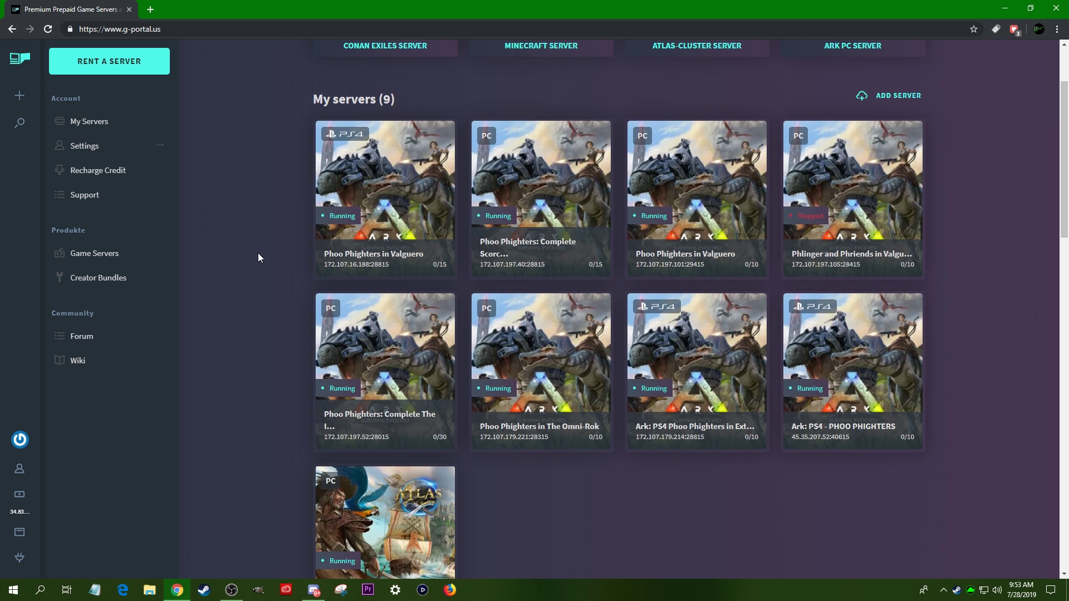
{"action": "scroll", "coordinate": [258, 257], "scroll_direction": "down", "scroll_amount": 1}
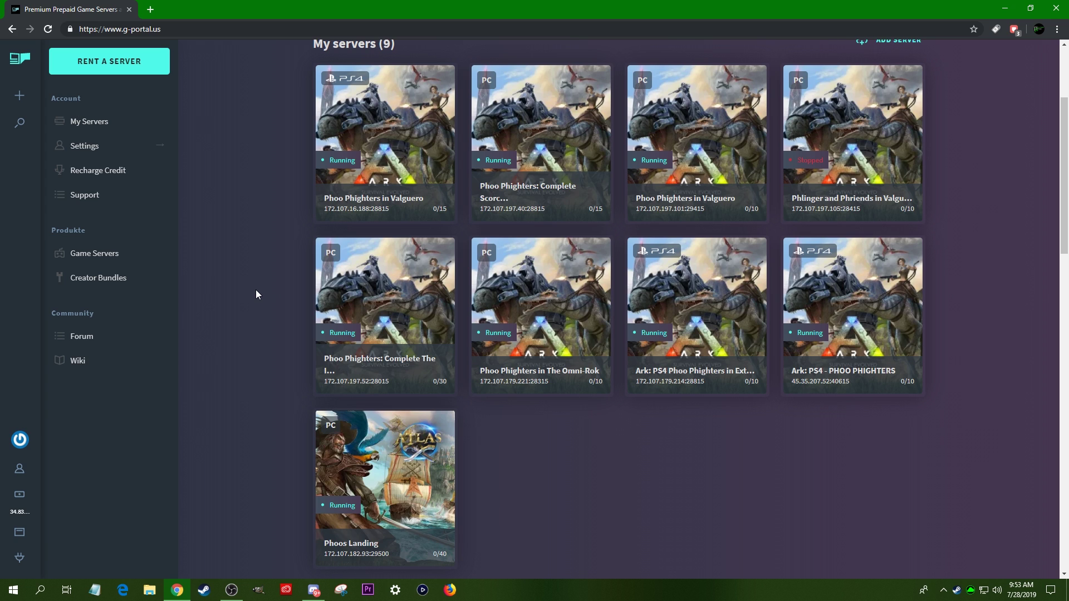
{"action": "scroll", "coordinate": [256, 295], "scroll_direction": "up", "scroll_amount": 3}
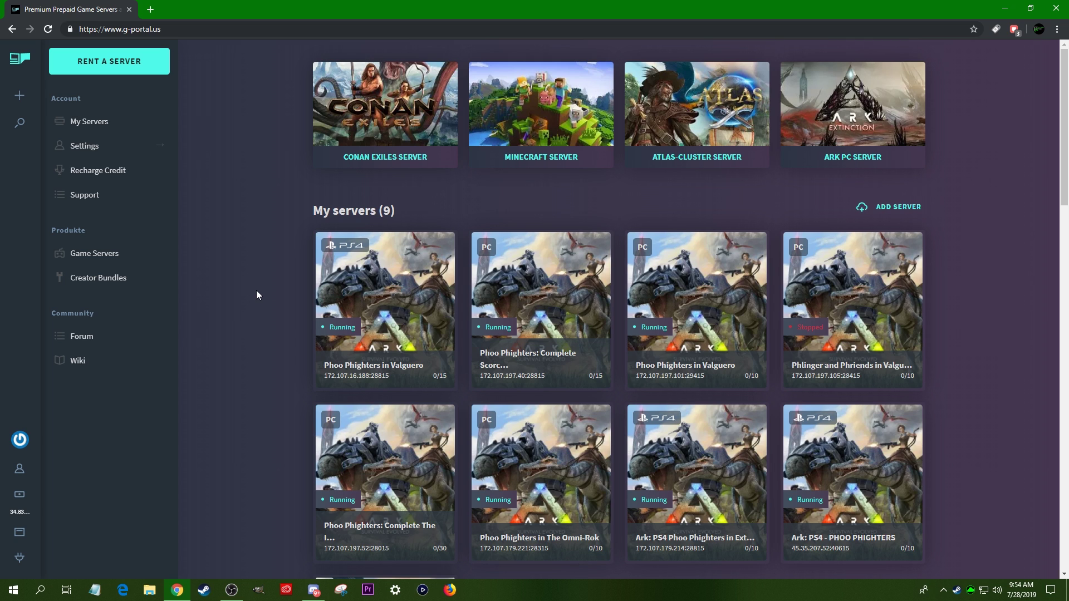
{"action": "scroll", "coordinate": [256, 290], "scroll_direction": "down", "scroll_amount": 3}
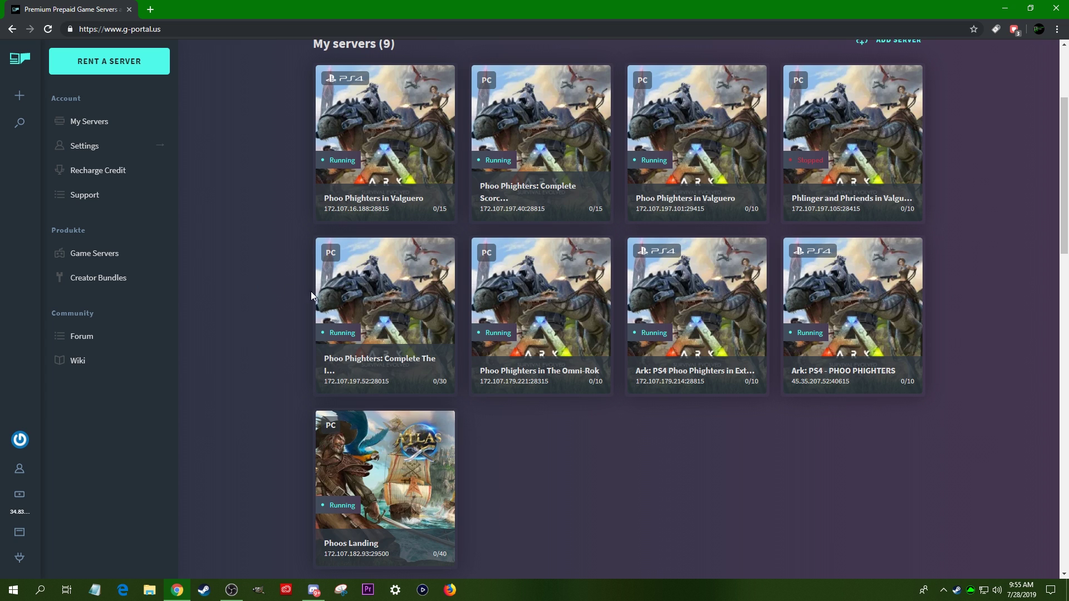
{"action": "mouse_move", "coordinate": [402, 310]}
{"action": "scroll", "coordinate": [251, 310], "scroll_direction": "up", "scroll_amount": 3}
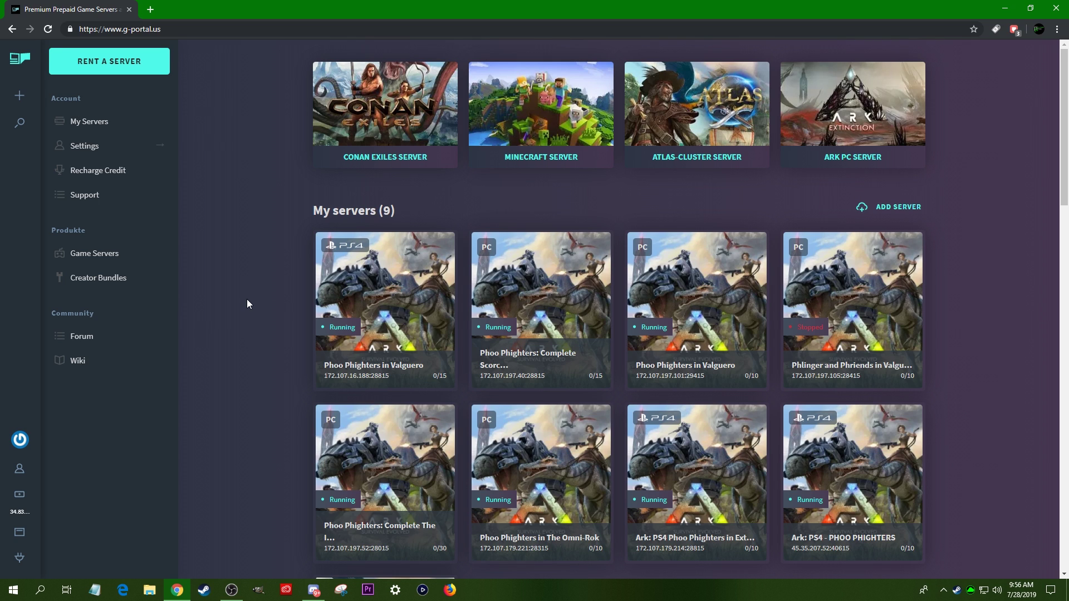
- Switch the browser to full screen and open the My Servers dashboard down to the US East Gamecloud's servers
{"action": "key", "text": "F11"}
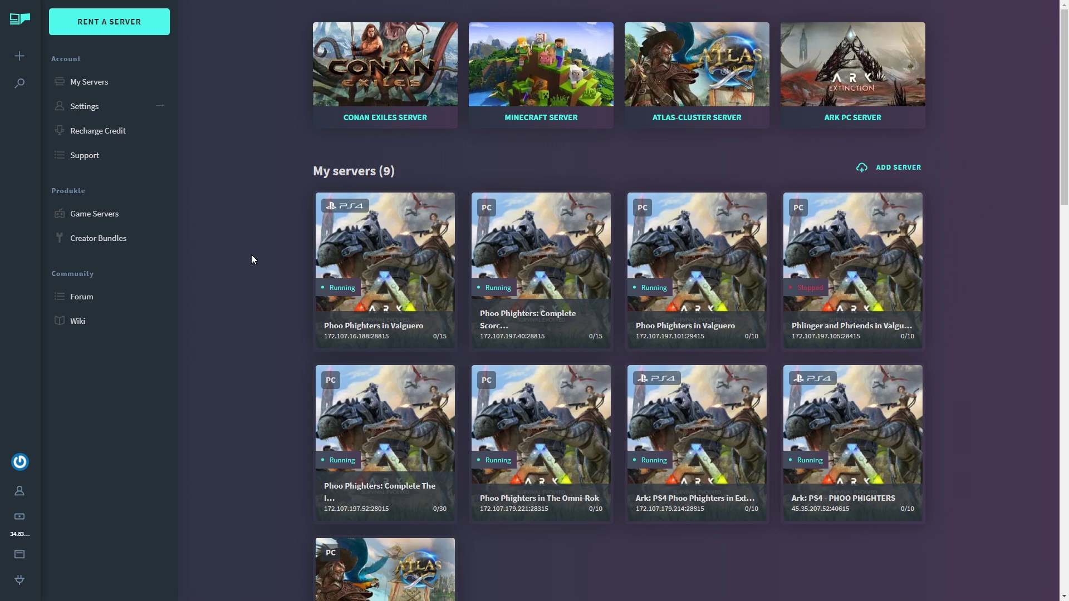
{"action": "left_click", "coordinate": [94, 82]}
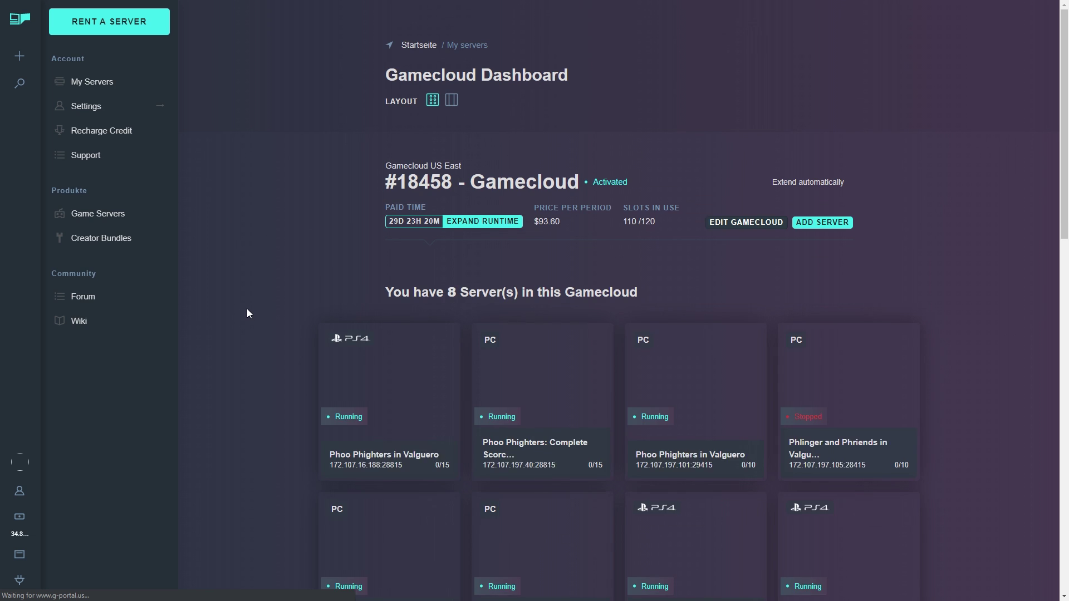
{"action": "scroll", "coordinate": [247, 306], "scroll_direction": "down", "scroll_amount": 5}
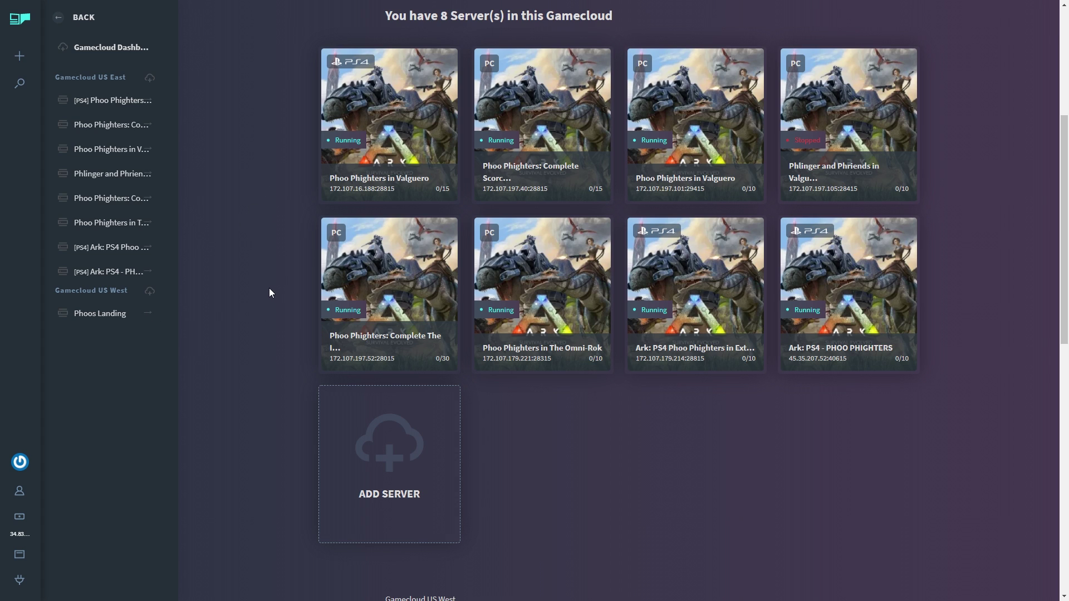
{"action": "scroll", "coordinate": [257, 292], "scroll_direction": "down", "scroll_amount": 1}
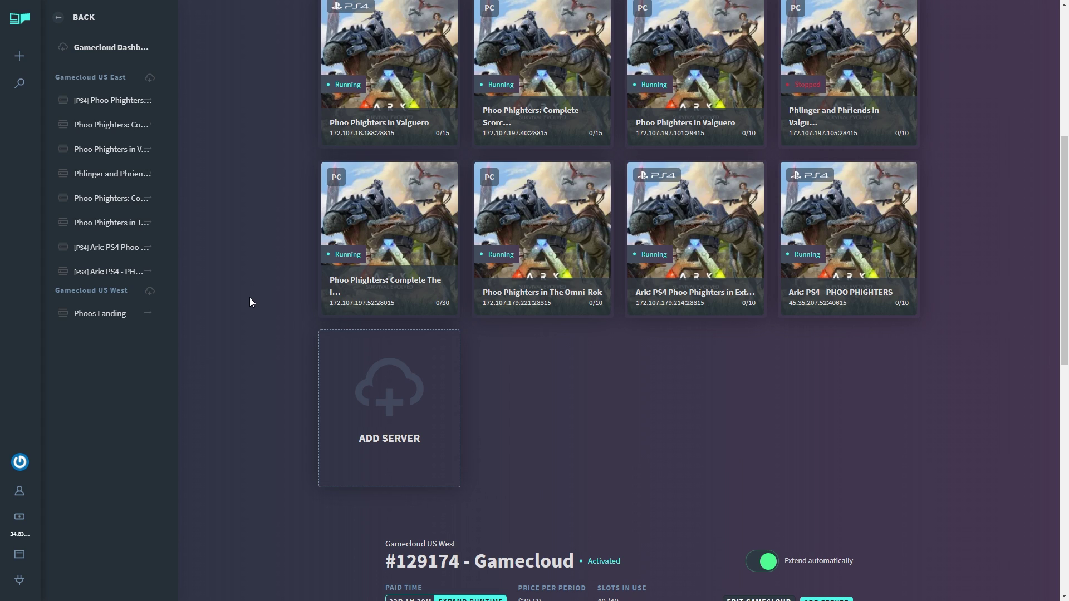
- Add an Ark: Survival Evolved (US East) PC server with 10 slots to the US East Gamecloud
{"action": "left_click", "coordinate": [393, 385]}
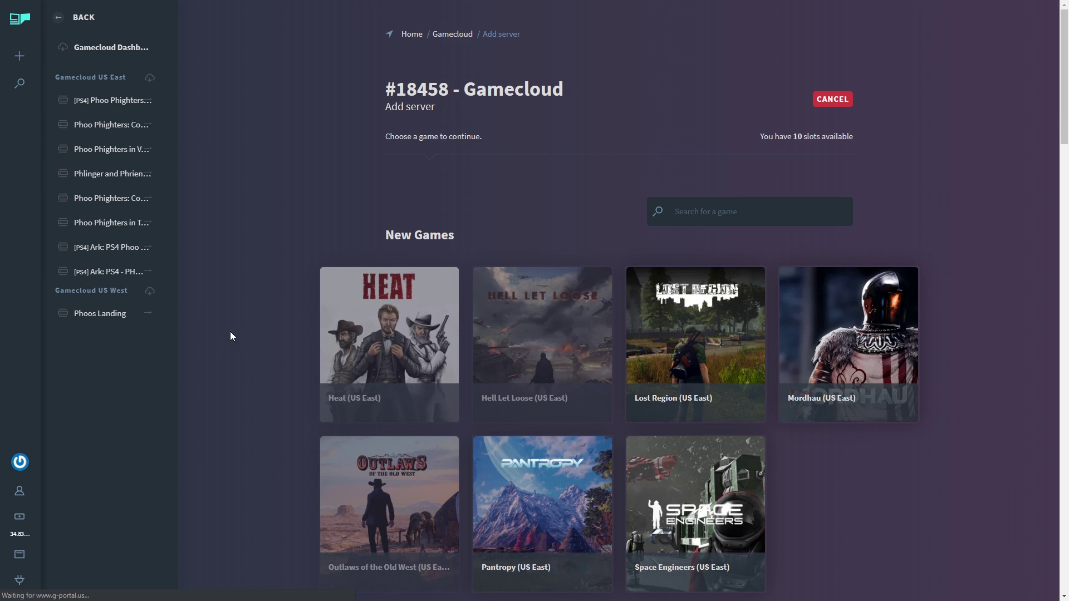
{"action": "scroll", "coordinate": [260, 292], "scroll_direction": "down", "scroll_amount": 6}
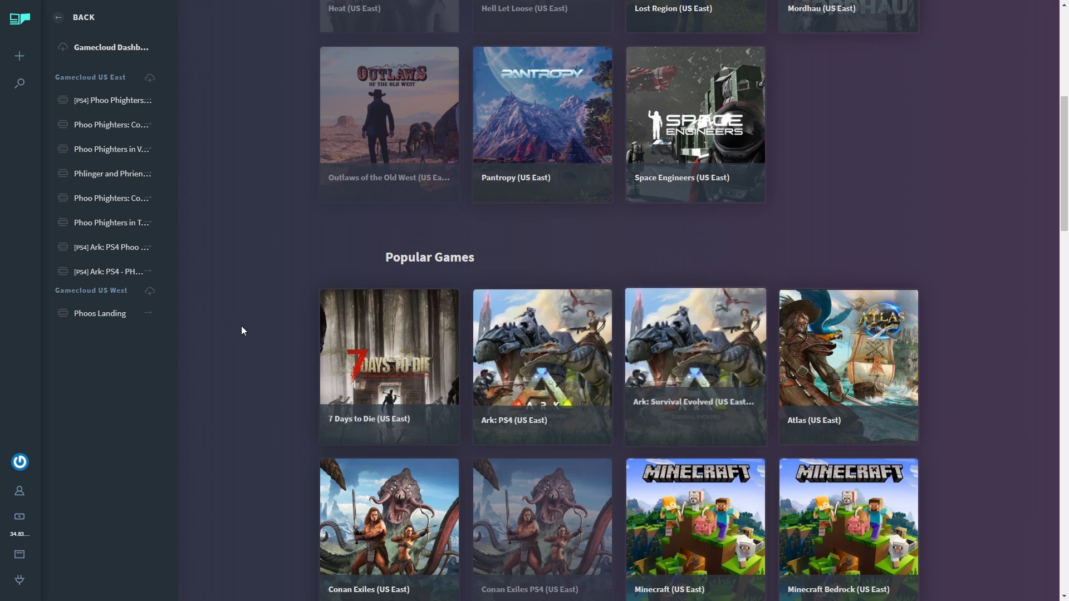
{"action": "scroll", "coordinate": [270, 315], "scroll_direction": "down", "scroll_amount": 5}
{"action": "scroll", "coordinate": [261, 309], "scroll_direction": "up", "scroll_amount": 4}
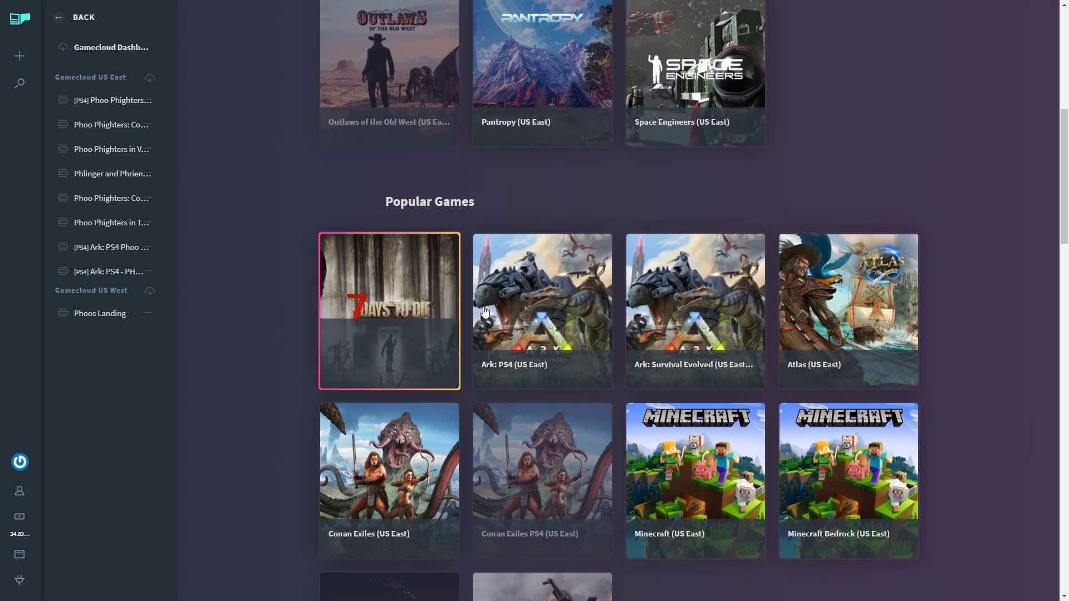
{"action": "mouse_move", "coordinate": [699, 308]}
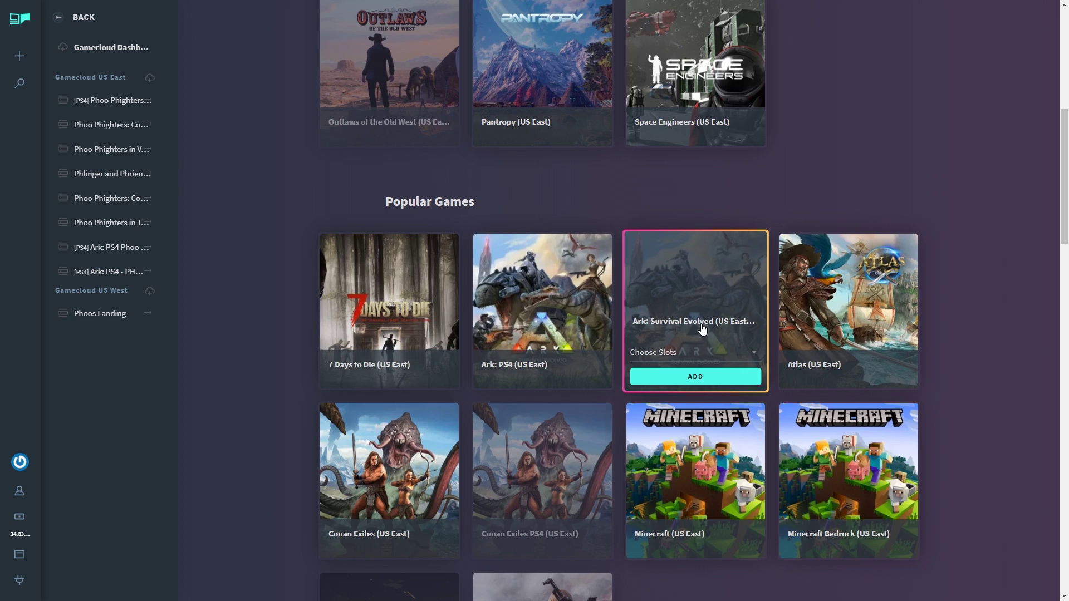
{"action": "left_click", "coordinate": [757, 354]}
{"action": "left_click", "coordinate": [702, 369]}
{"action": "left_click", "coordinate": [694, 377]}
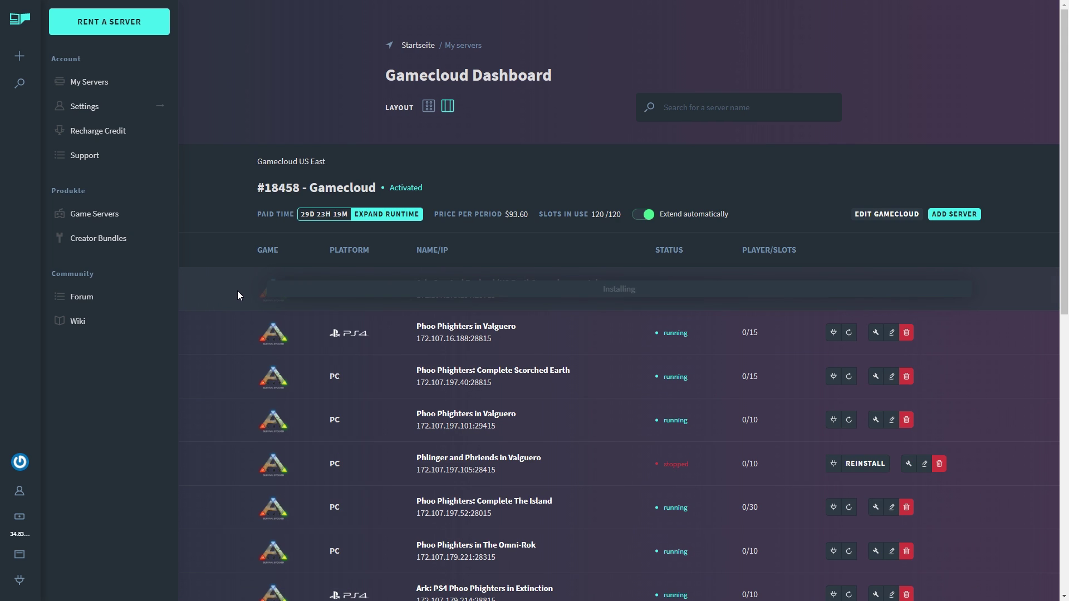
- Examine the server list on the Gamecloud dashboard, reopening My Servers to check the newly added server's status
{"action": "scroll", "coordinate": [227, 285], "scroll_direction": "down", "scroll_amount": 1}
{"action": "scroll", "coordinate": [208, 228], "scroll_direction": "down", "scroll_amount": 4}
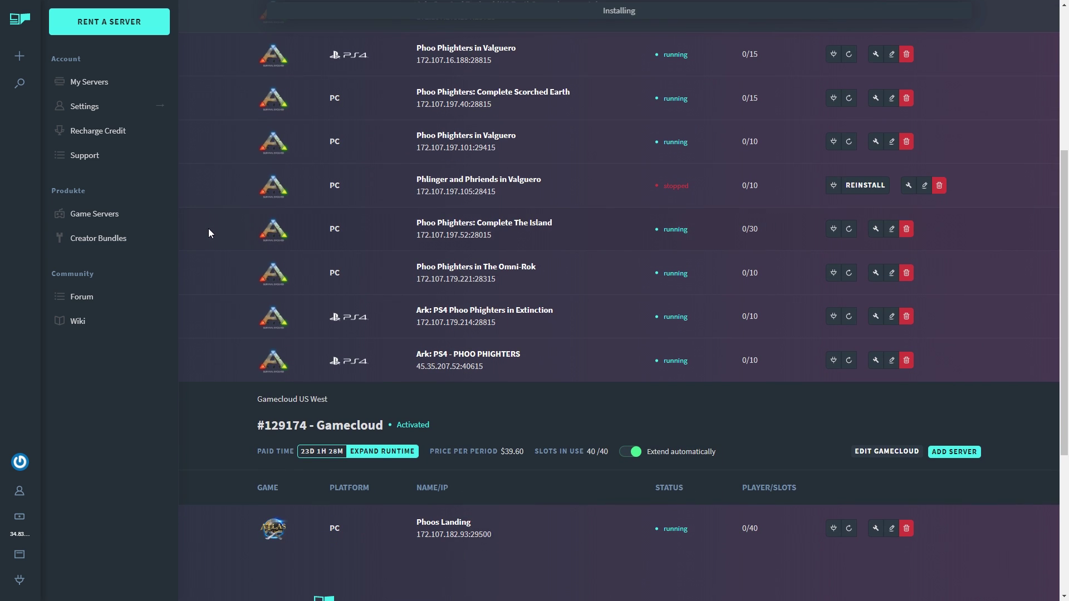
{"action": "scroll", "coordinate": [208, 228], "scroll_direction": "up", "scroll_amount": 2}
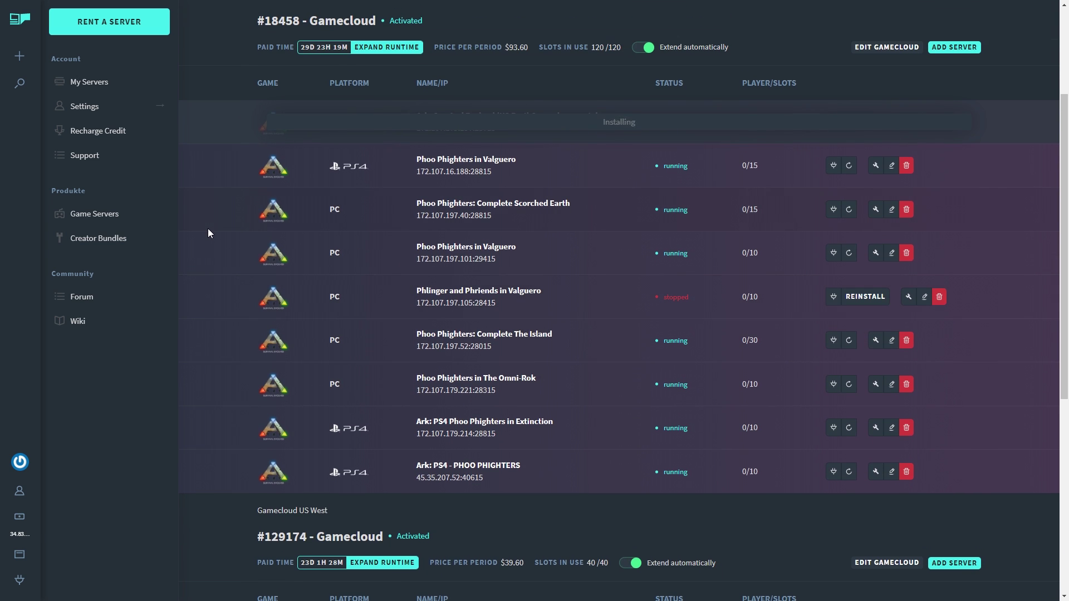
{"action": "scroll", "coordinate": [213, 230], "scroll_direction": "down", "scroll_amount": 1}
{"action": "scroll", "coordinate": [212, 233], "scroll_direction": "up", "scroll_amount": 2}
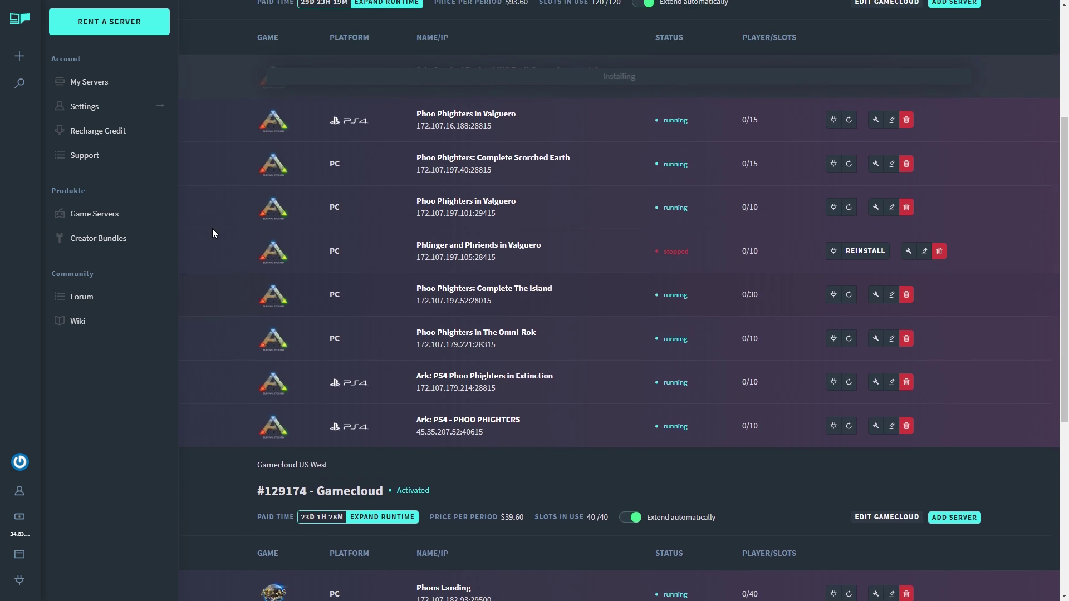
{"action": "scroll", "coordinate": [212, 229], "scroll_direction": "down", "scroll_amount": 1}
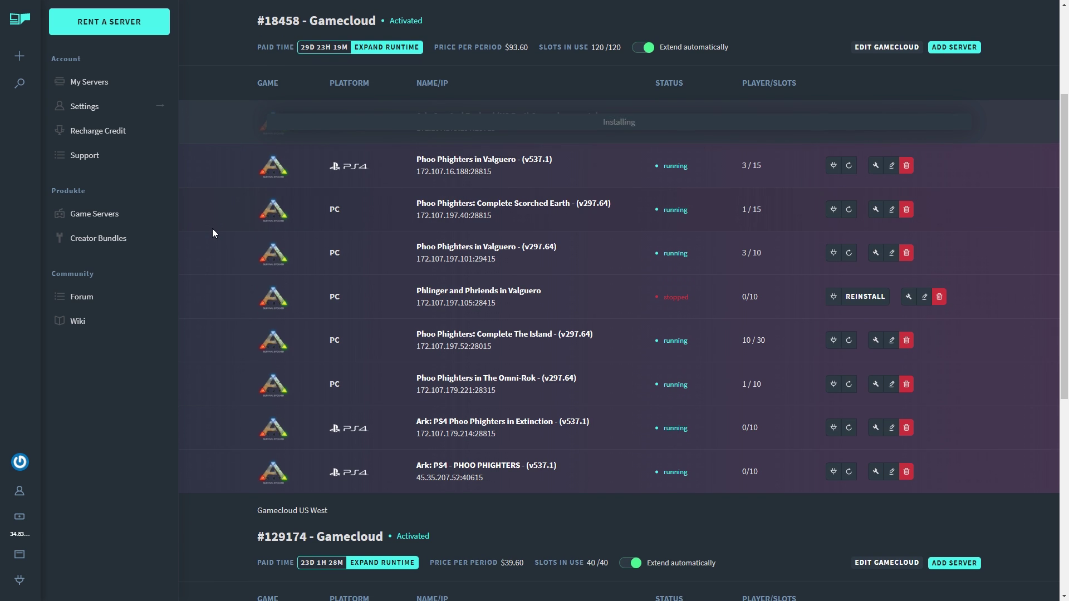
{"action": "left_click", "coordinate": [88, 86]}
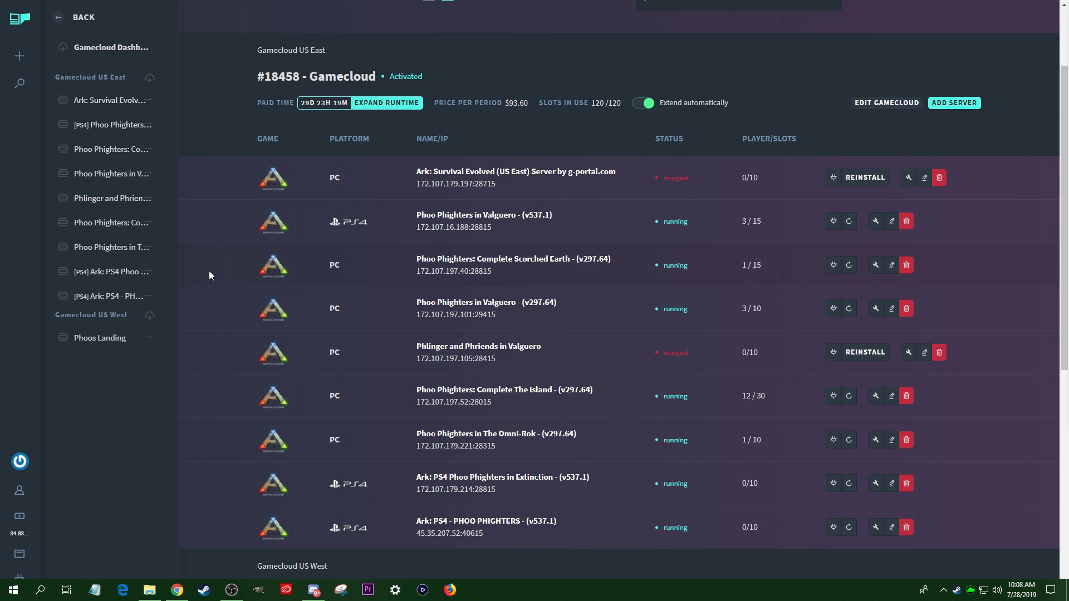
{"action": "scroll", "coordinate": [214, 269], "scroll_direction": "down", "scroll_amount": 1}
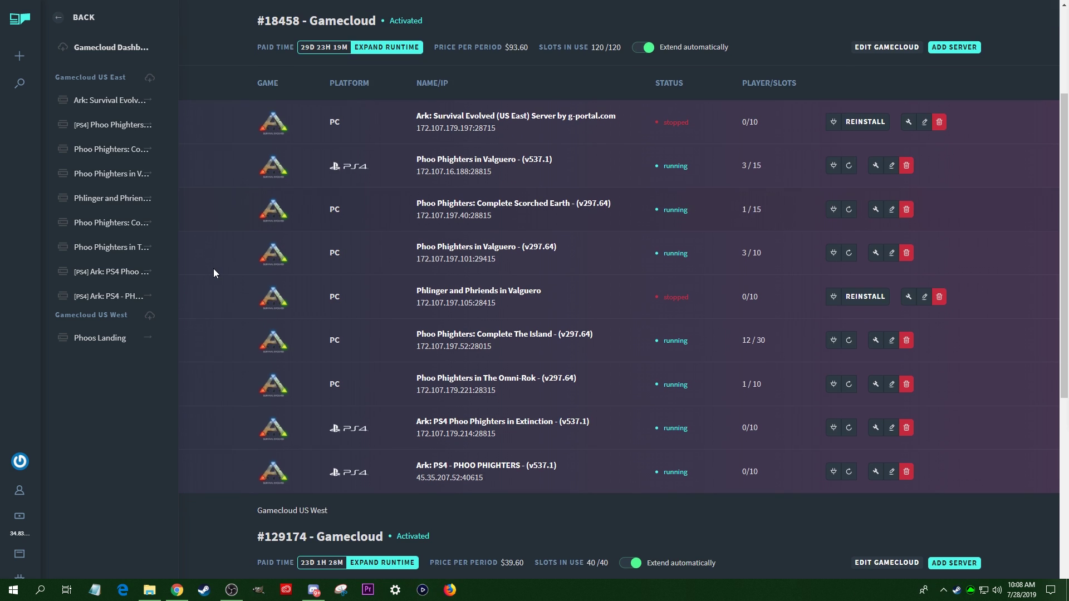
{"action": "scroll", "coordinate": [214, 270], "scroll_direction": "up", "scroll_amount": 3}
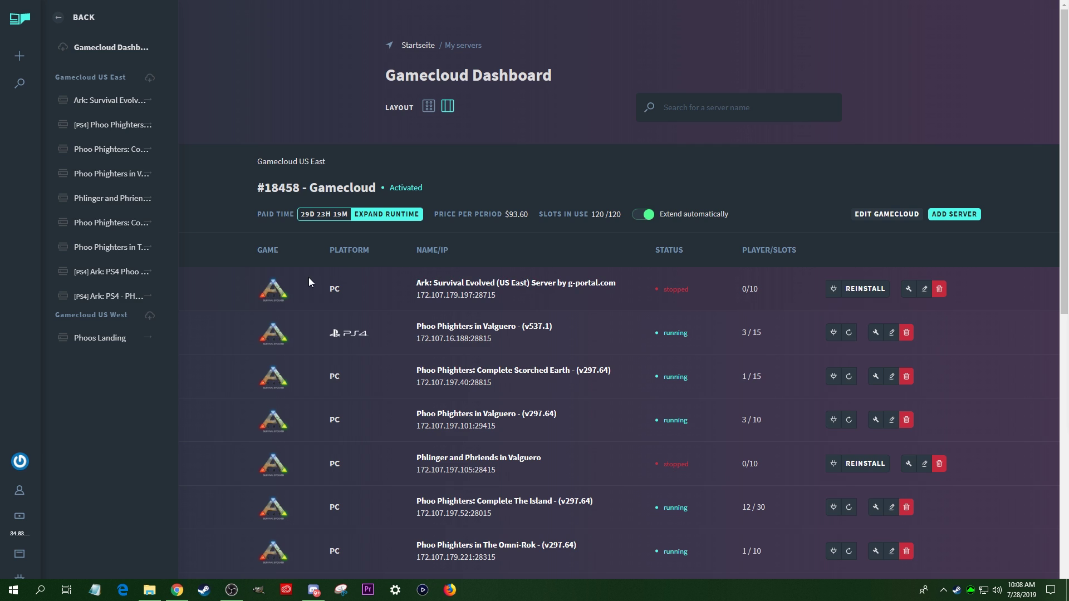
- Open the new Ark: Survival Evolved (US East) server and look over its status page
{"action": "left_click", "coordinate": [508, 285]}
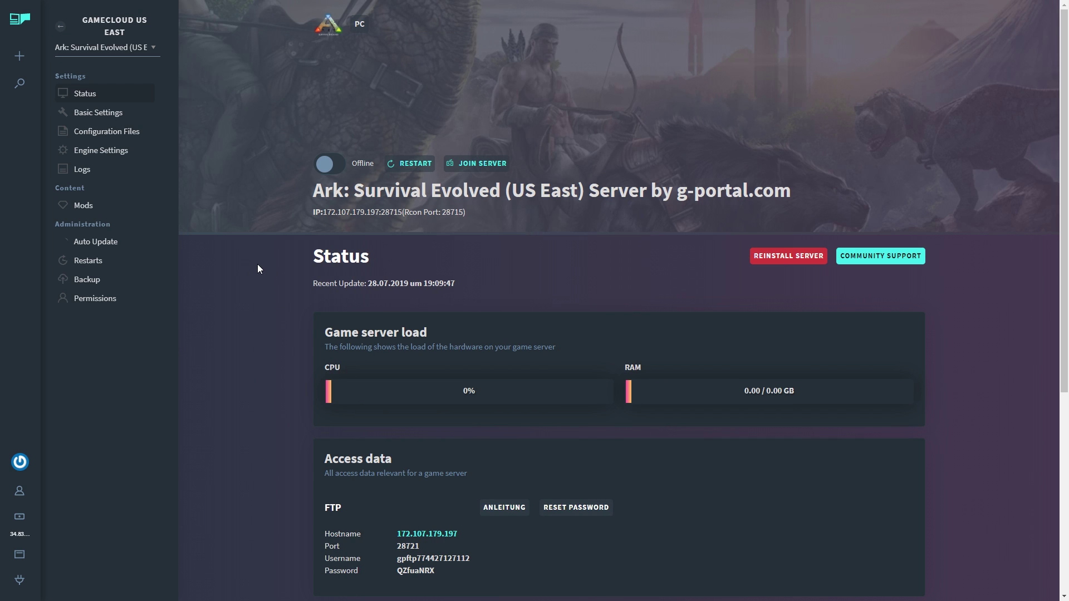
{"action": "scroll", "coordinate": [260, 269], "scroll_direction": "down", "scroll_amount": 3}
{"action": "scroll", "coordinate": [259, 269], "scroll_direction": "up", "scroll_amount": 2}
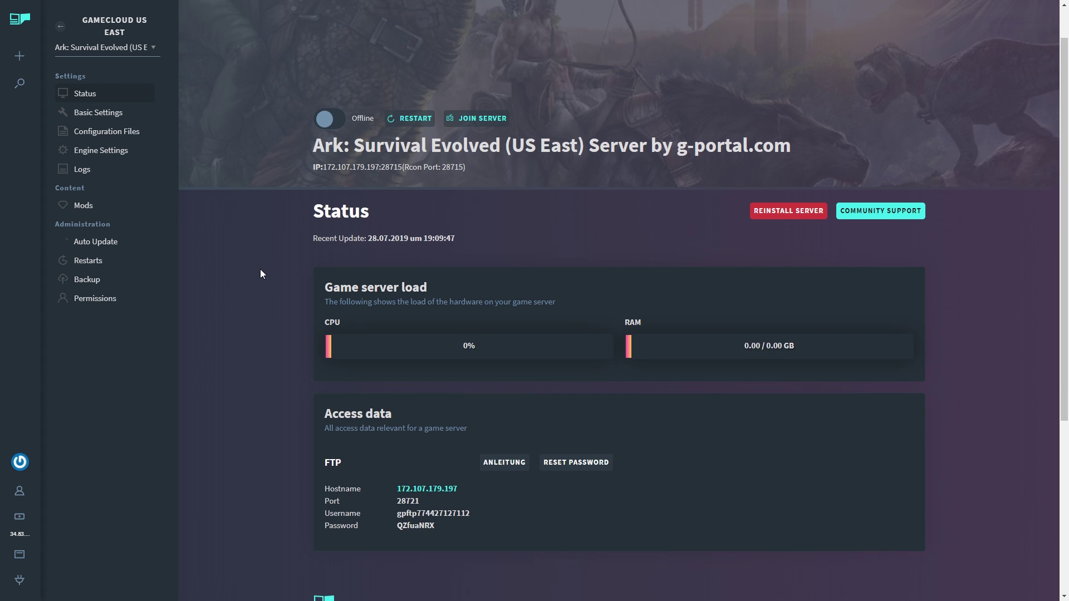
{"action": "scroll", "coordinate": [260, 269], "scroll_direction": "up", "scroll_amount": 1}
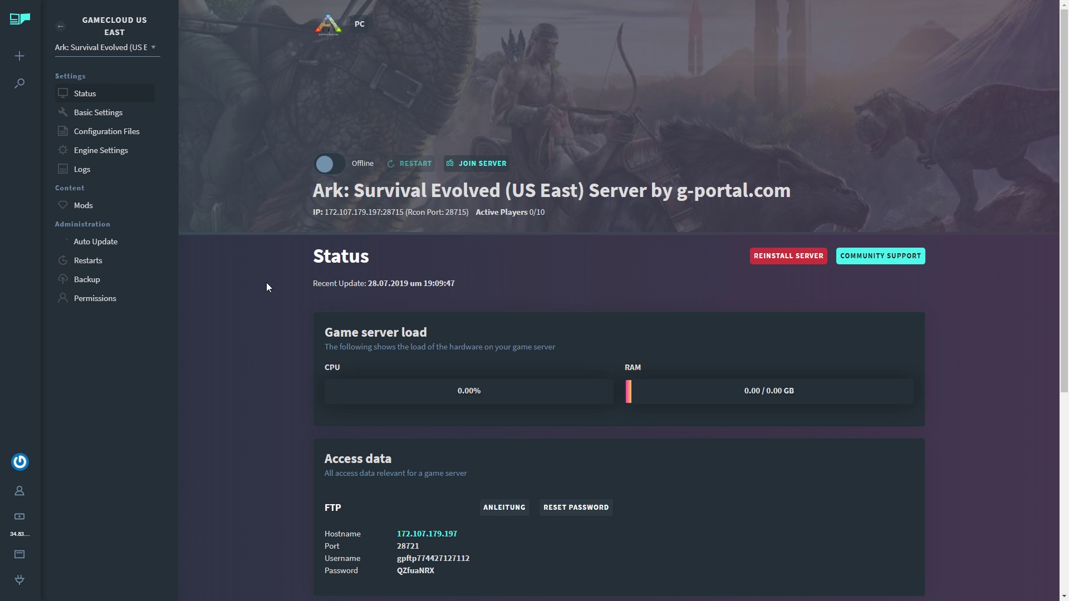
- In the server's basic settings, set the server name to "Story Mode Challenge - Aberration"
{"action": "left_click", "coordinate": [104, 114]}
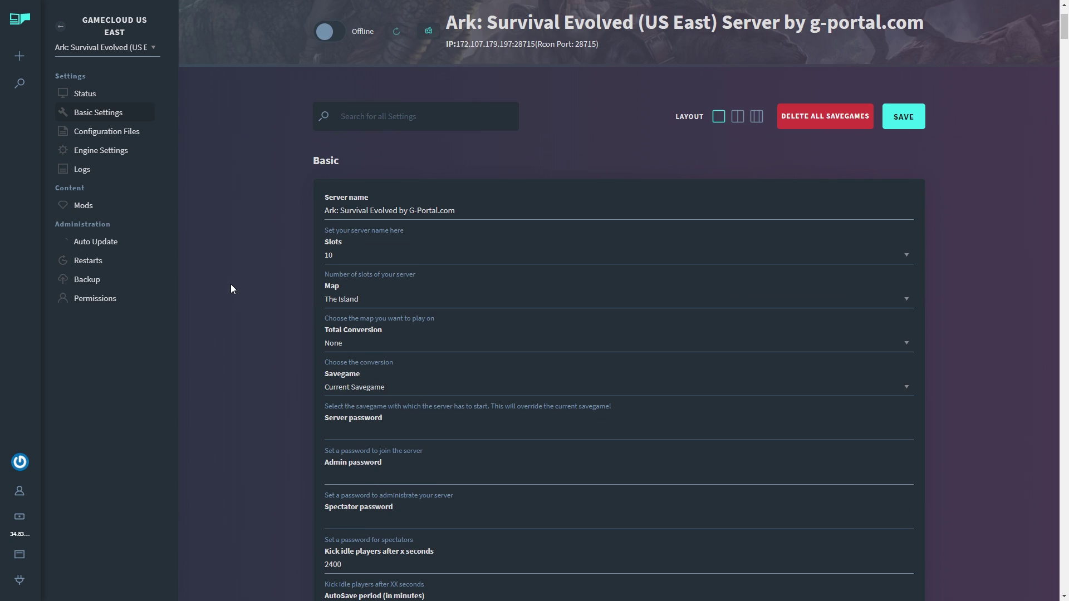
{"action": "left_click_drag", "start_coordinate": [455, 212], "coordinate": [254, 212]}
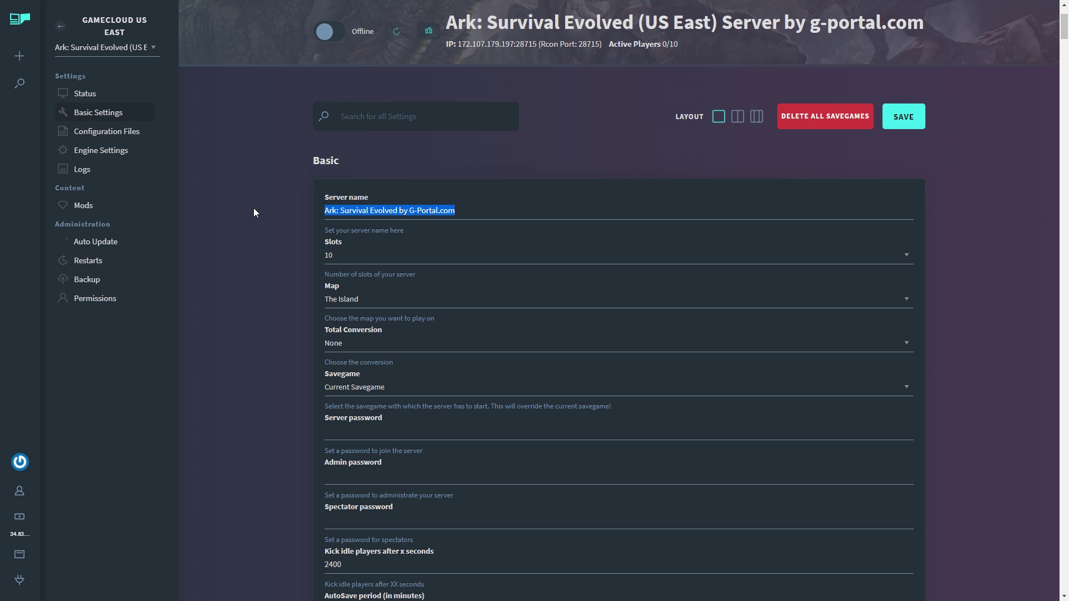
{"action": "type", "text": "Story"}
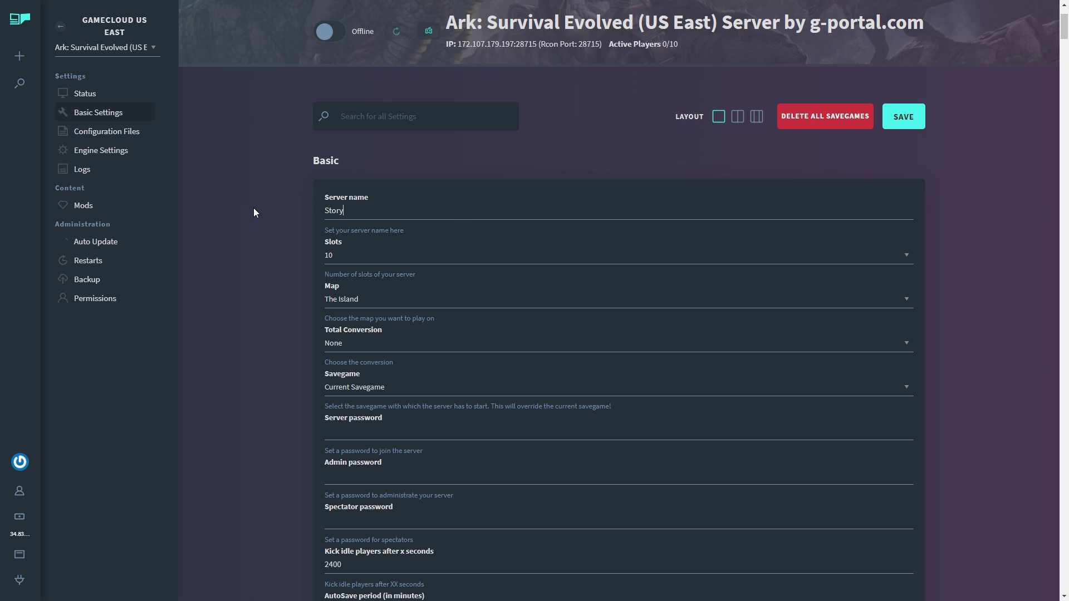
{"action": "type", "text": " Mode Challenge - Aberration"}
- Set the server's map to Aberration, save the settings and start the server
{"action": "scroll", "coordinate": [335, 234], "scroll_direction": "down", "scroll_amount": 1}
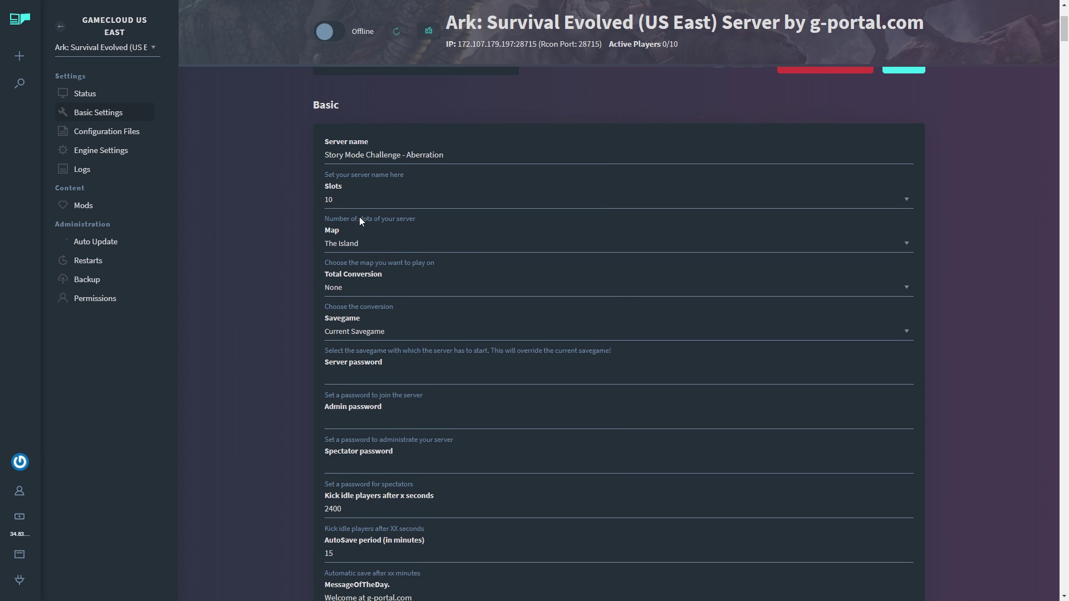
{"action": "left_click", "coordinate": [740, 205]}
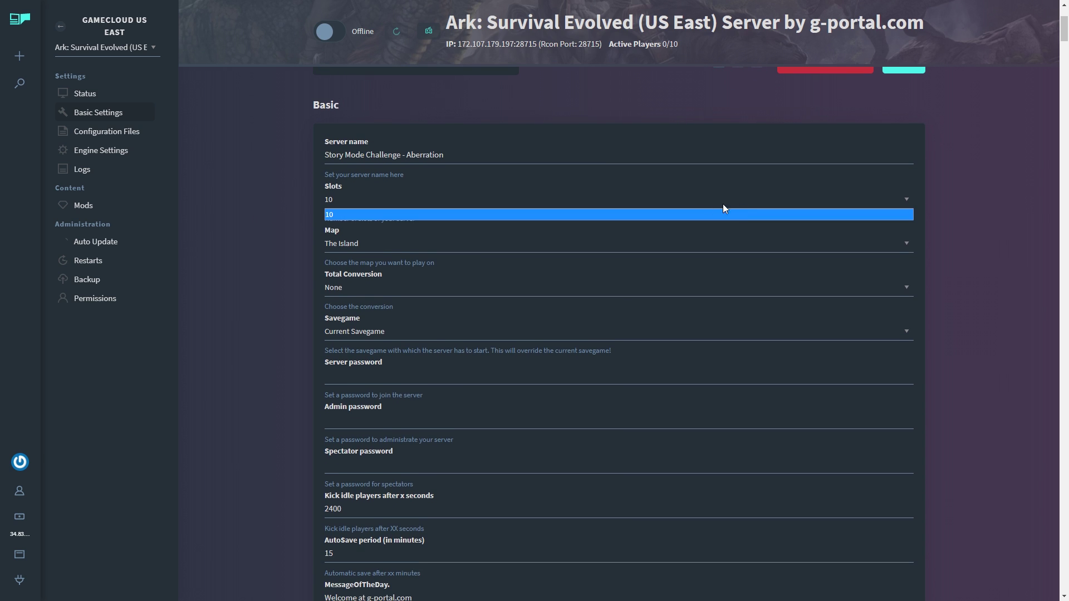
{"action": "left_click", "coordinate": [282, 196]}
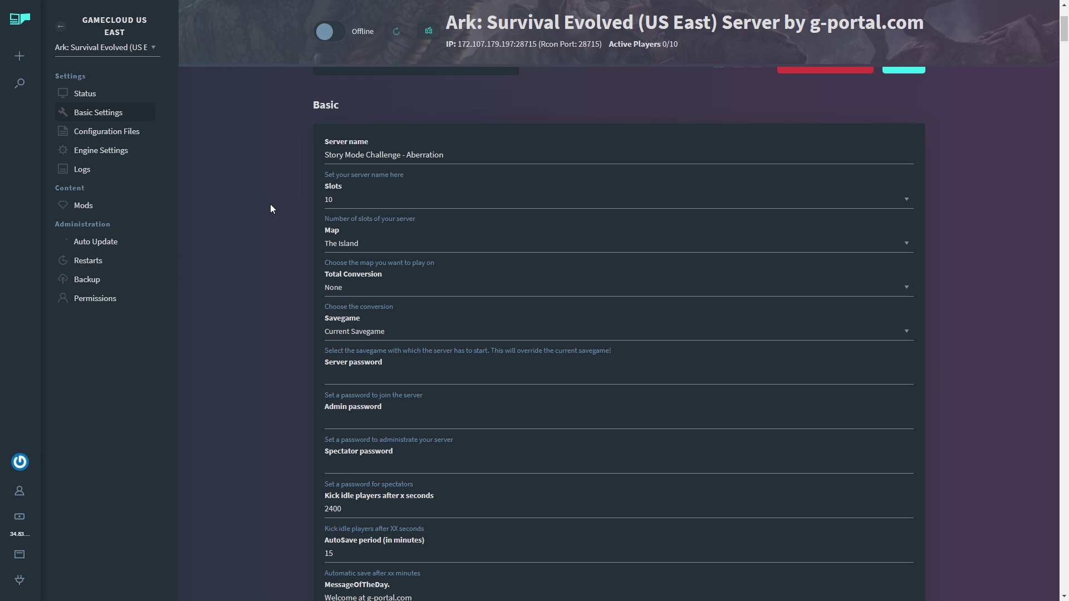
{"action": "left_click", "coordinate": [393, 248]}
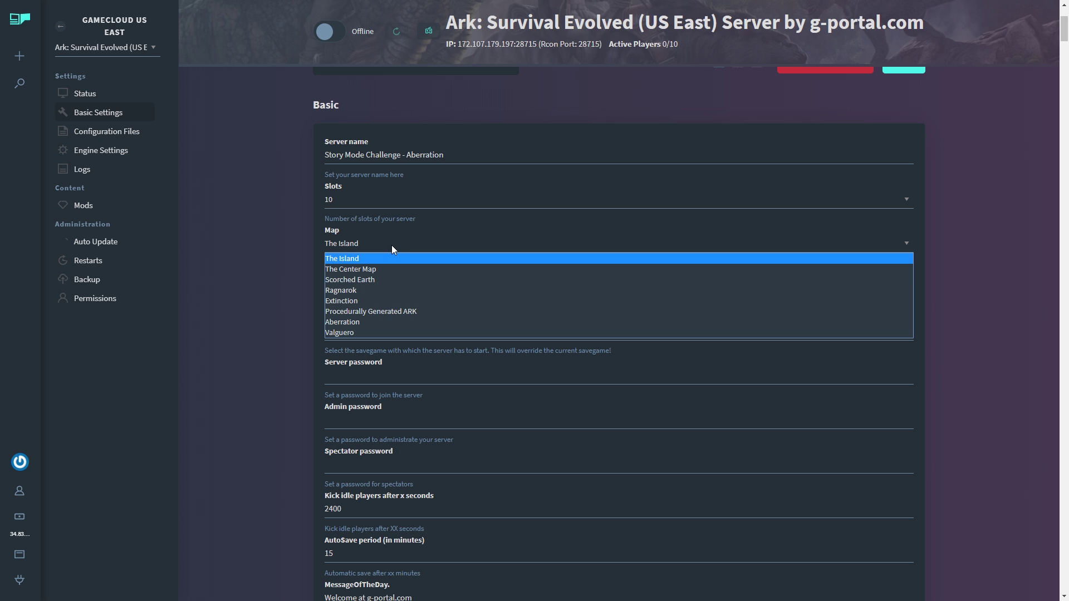
{"action": "left_click", "coordinate": [347, 323]}
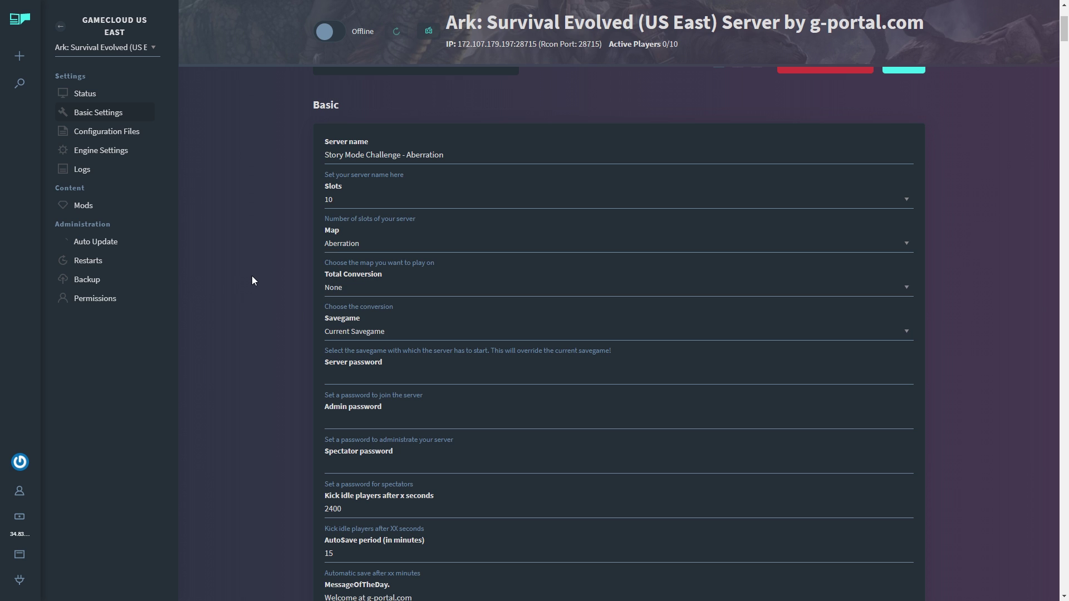
{"action": "scroll", "coordinate": [254, 278], "scroll_direction": "up", "scroll_amount": 5}
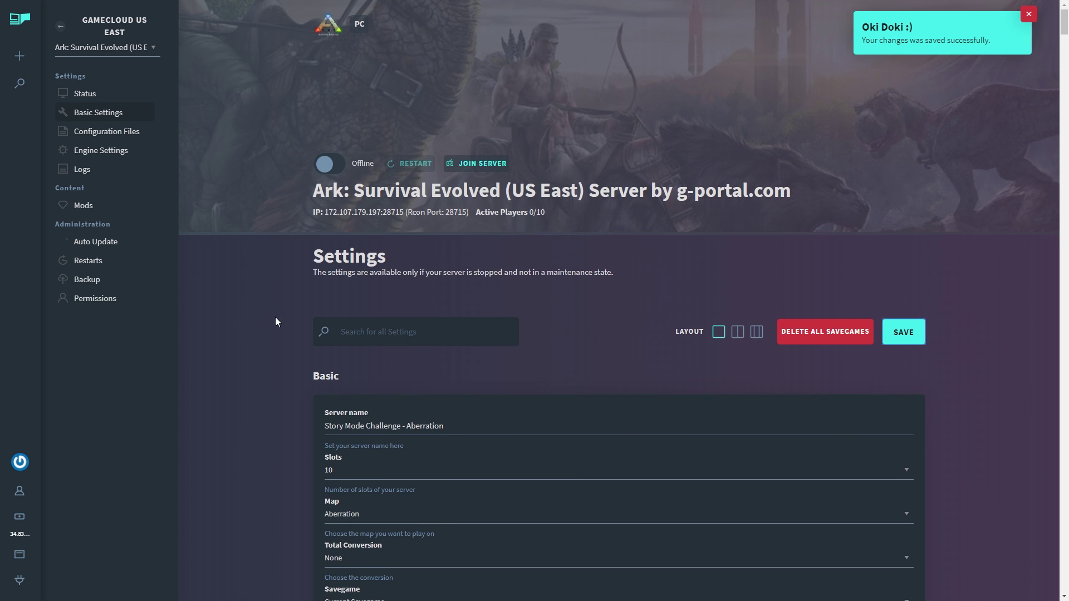
{"action": "left_click", "coordinate": [329, 163]}
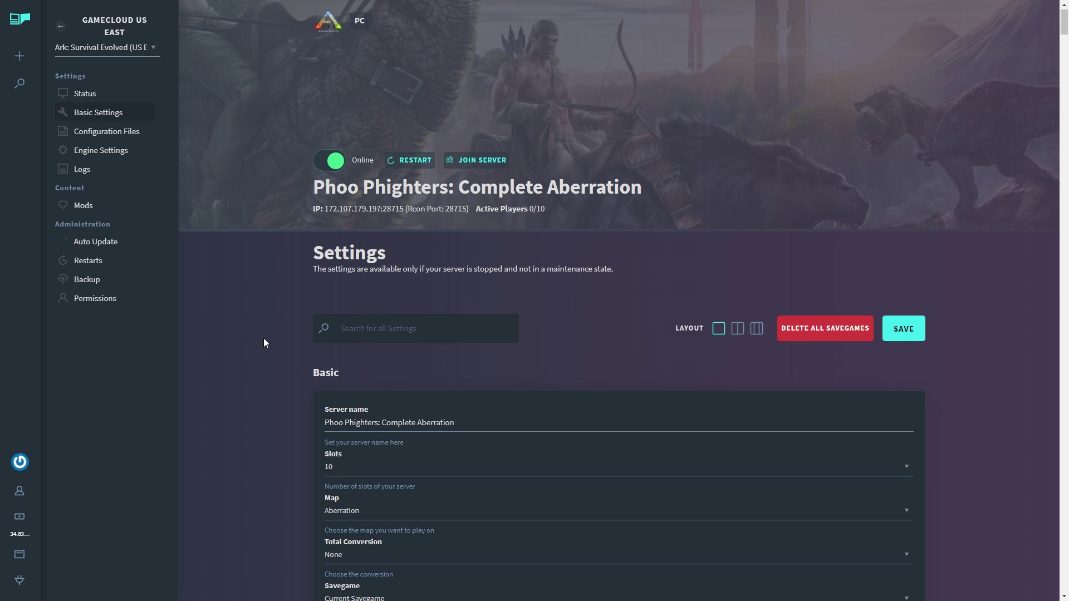
- Stop the running server so its basic settings can be edited
{"action": "scroll", "coordinate": [263, 339], "scroll_direction": "down", "scroll_amount": 1}
{"action": "left_click", "coordinate": [327, 112]}
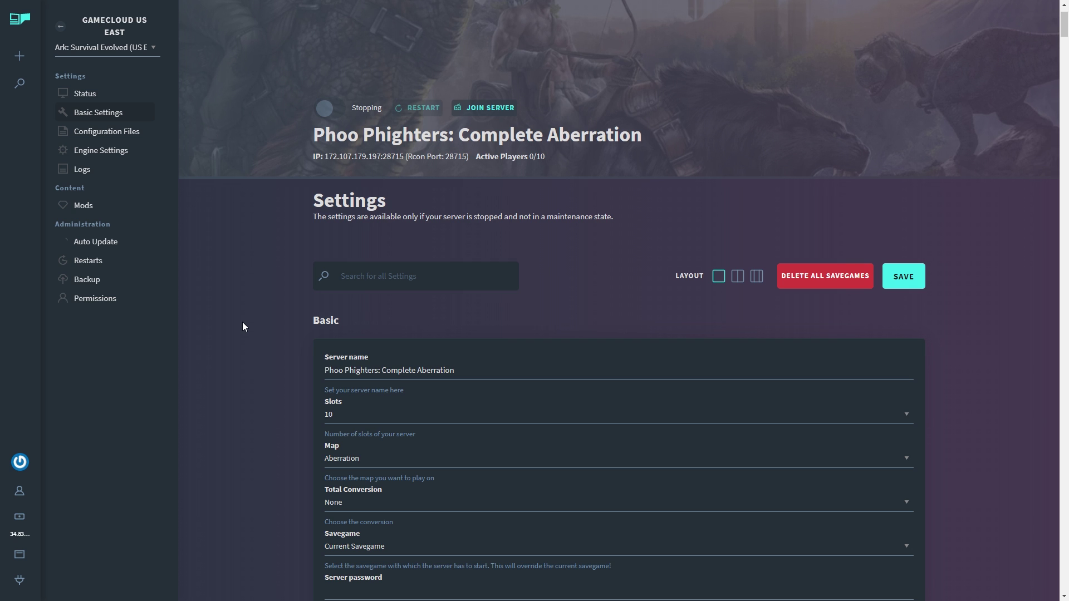
{"action": "scroll", "coordinate": [255, 326], "scroll_direction": "down", "scroll_amount": 4}
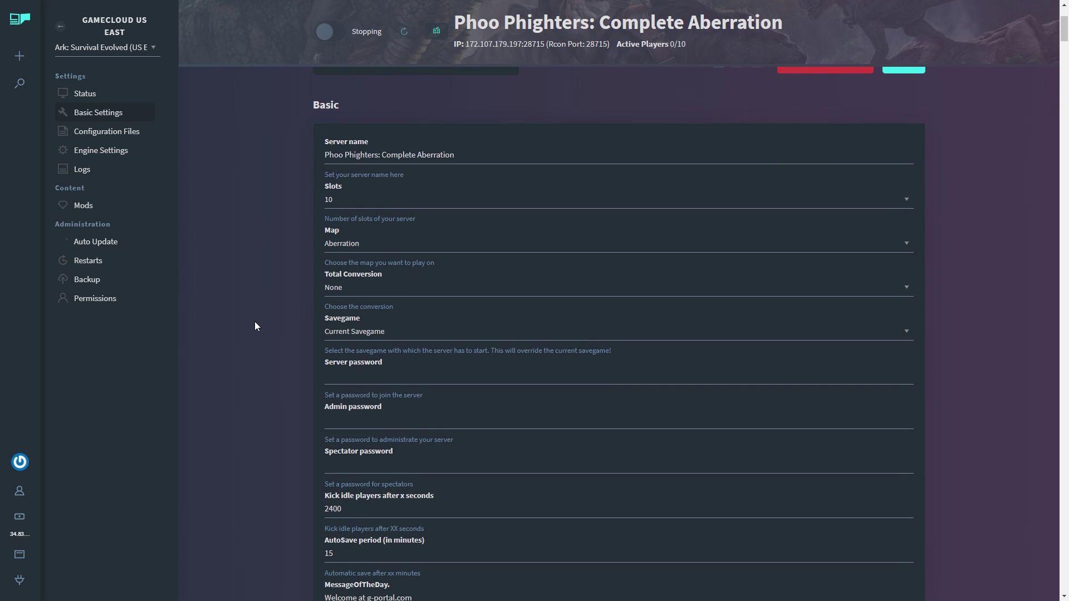
{"action": "scroll", "coordinate": [253, 320], "scroll_direction": "up", "scroll_amount": 4}
{"action": "scroll", "coordinate": [253, 320], "scroll_direction": "down", "scroll_amount": 4}
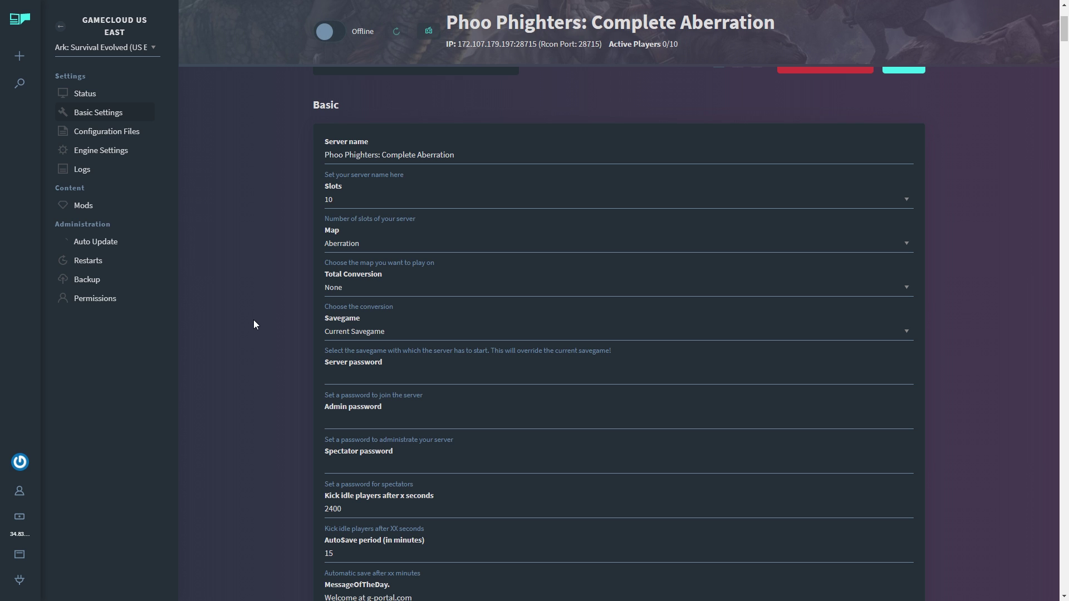
- Examine the basic settings from the server name through the savegame, password, idle-kick and autosave options
{"action": "scroll", "coordinate": [253, 325], "scroll_direction": "up", "scroll_amount": 1}
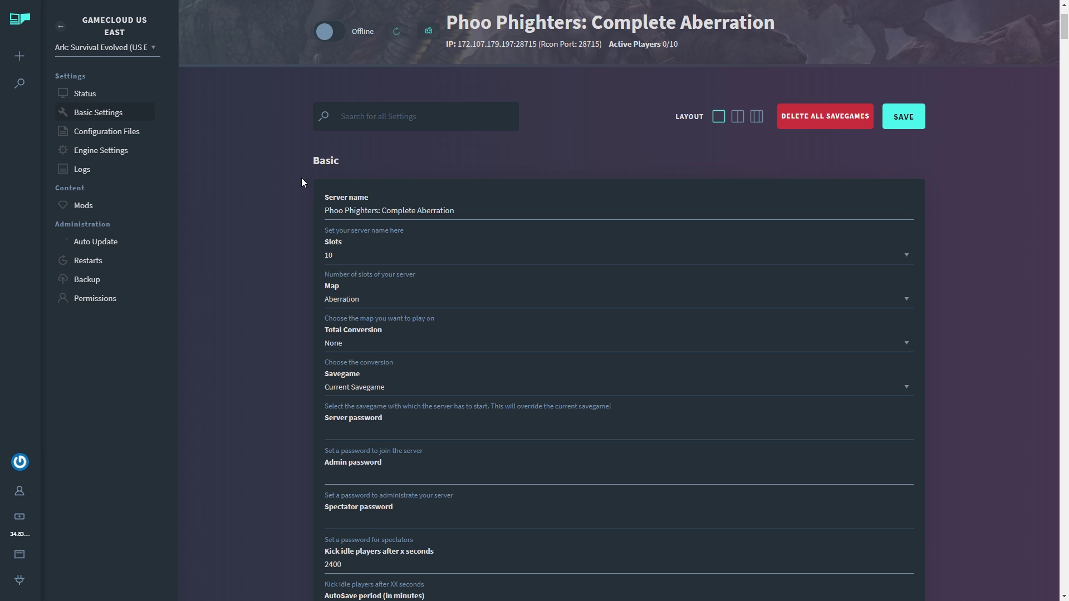
{"action": "scroll", "coordinate": [256, 254], "scroll_direction": "down", "scroll_amount": 2}
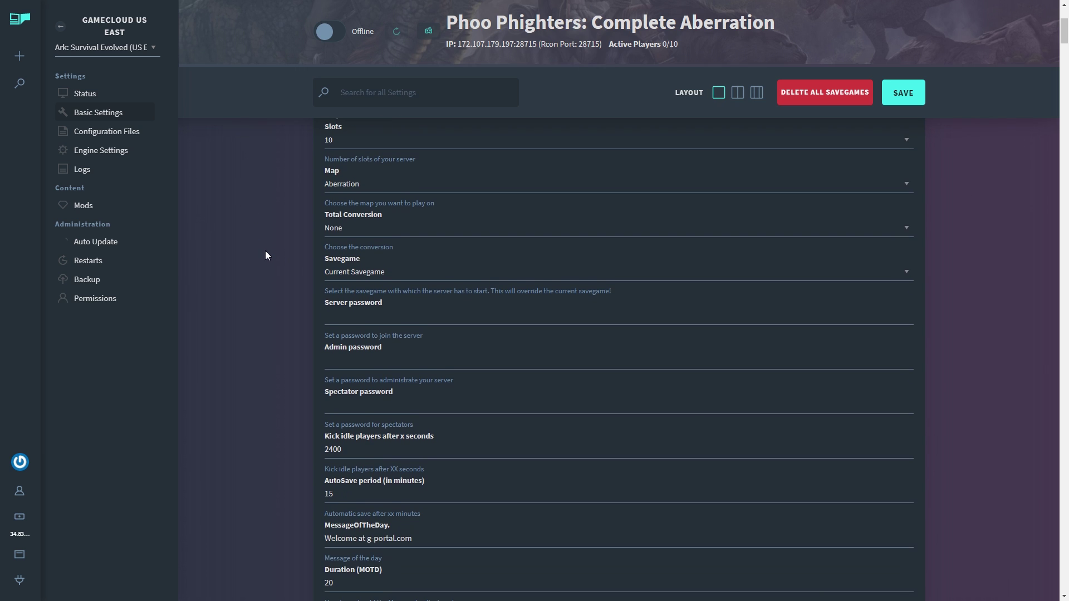
{"action": "scroll", "coordinate": [265, 255], "scroll_direction": "down", "scroll_amount": 1}
{"action": "scroll", "coordinate": [262, 253], "scroll_direction": "up", "scroll_amount": 2}
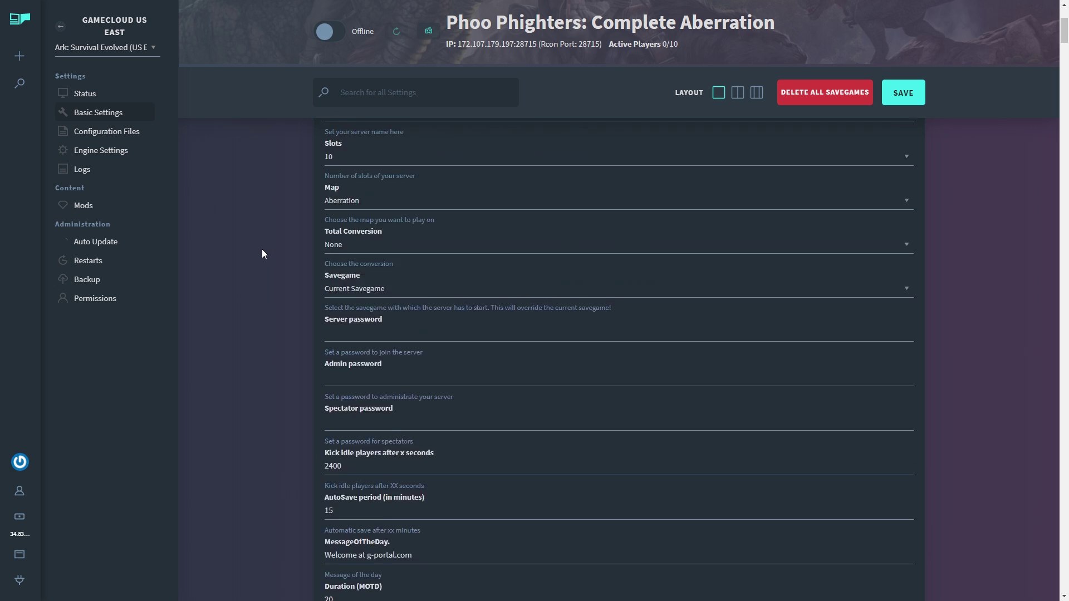
{"action": "scroll", "coordinate": [255, 236], "scroll_direction": "down", "scroll_amount": 2}
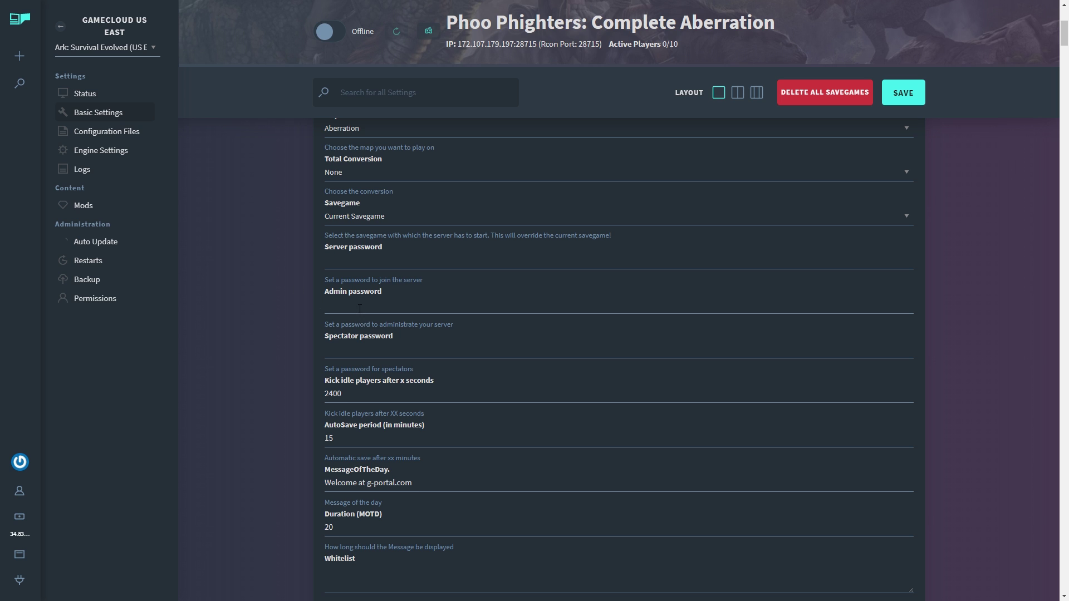
{"action": "scroll", "coordinate": [266, 290], "scroll_direction": "up", "scroll_amount": 1}
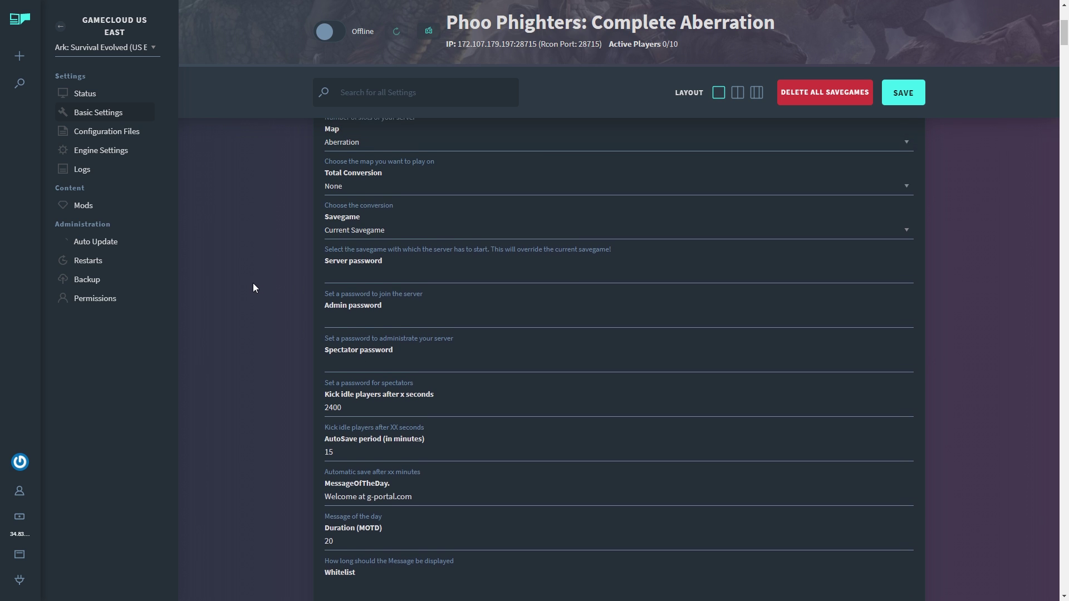
{"action": "scroll", "coordinate": [256, 292], "scroll_direction": "down", "scroll_amount": 1}
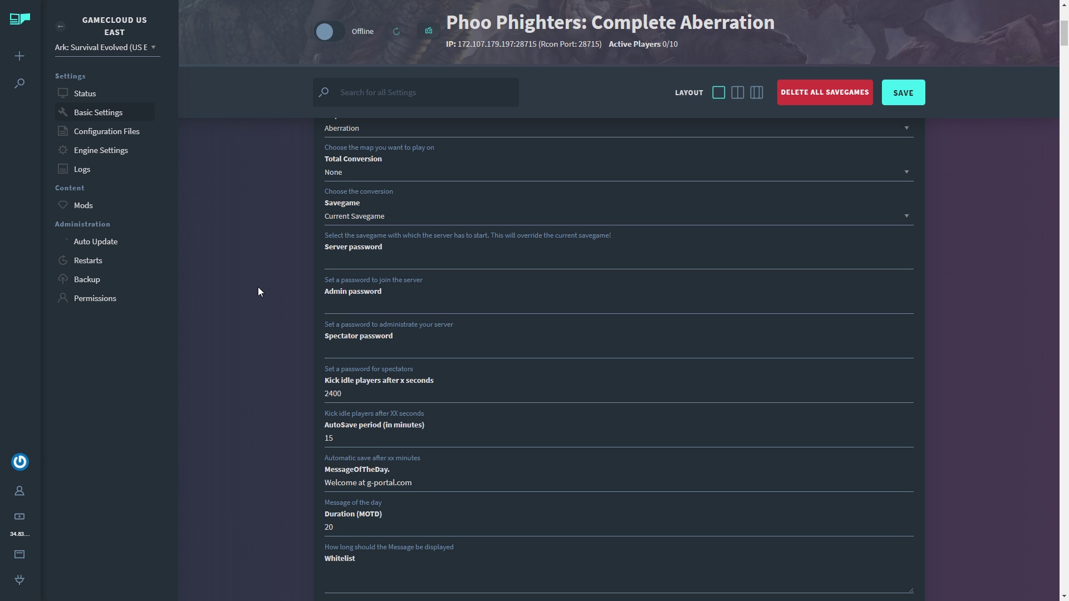
{"action": "scroll", "coordinate": [258, 291], "scroll_direction": "up", "scroll_amount": 1}
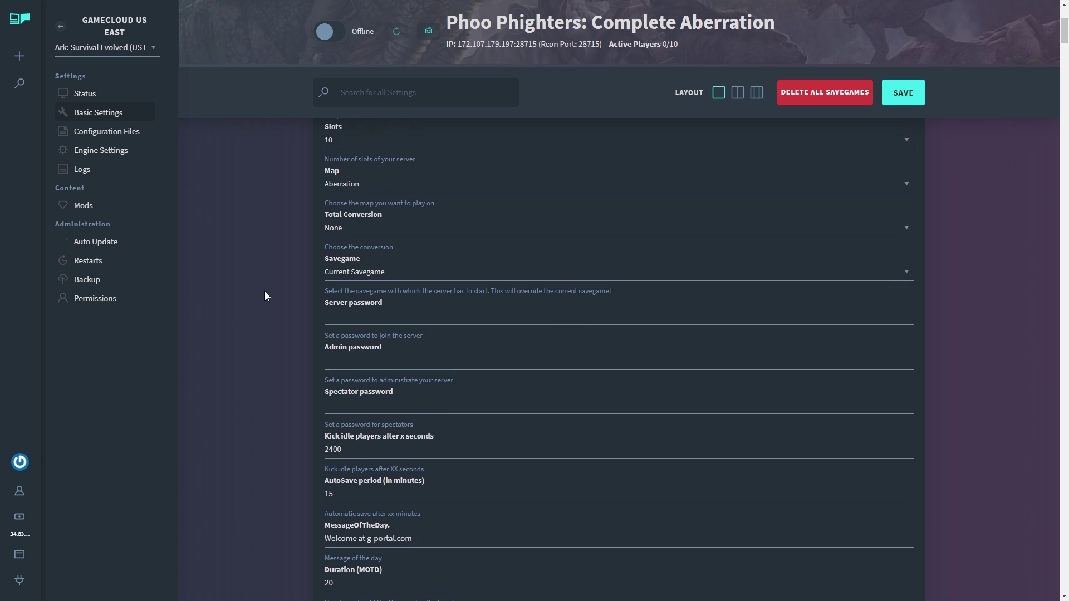
{"action": "scroll", "coordinate": [262, 292], "scroll_direction": "down", "scroll_amount": 1}
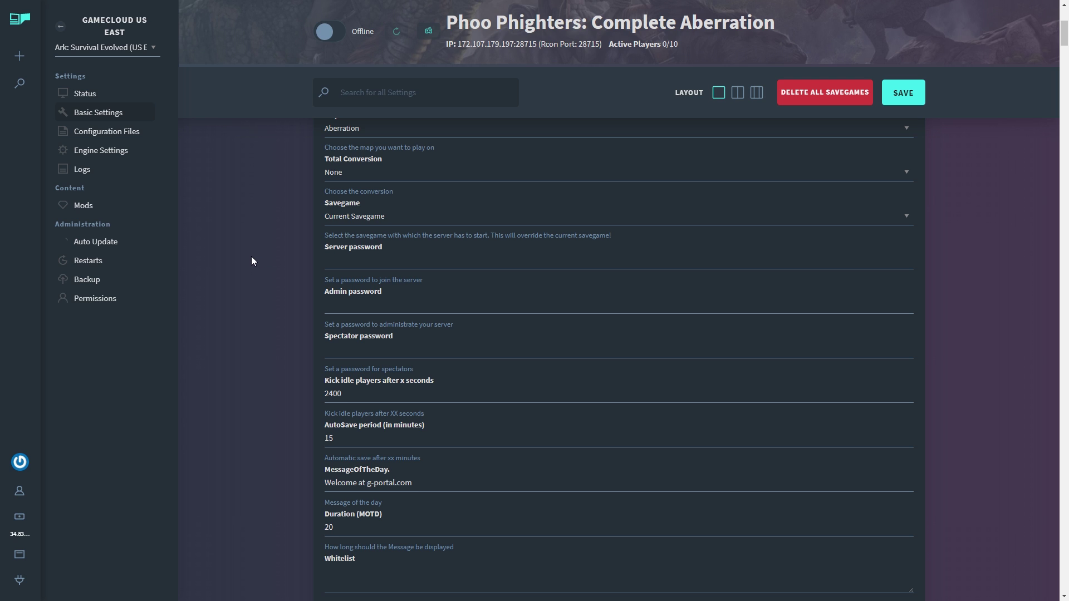
{"action": "scroll", "coordinate": [249, 251], "scroll_direction": "down", "scroll_amount": 1}
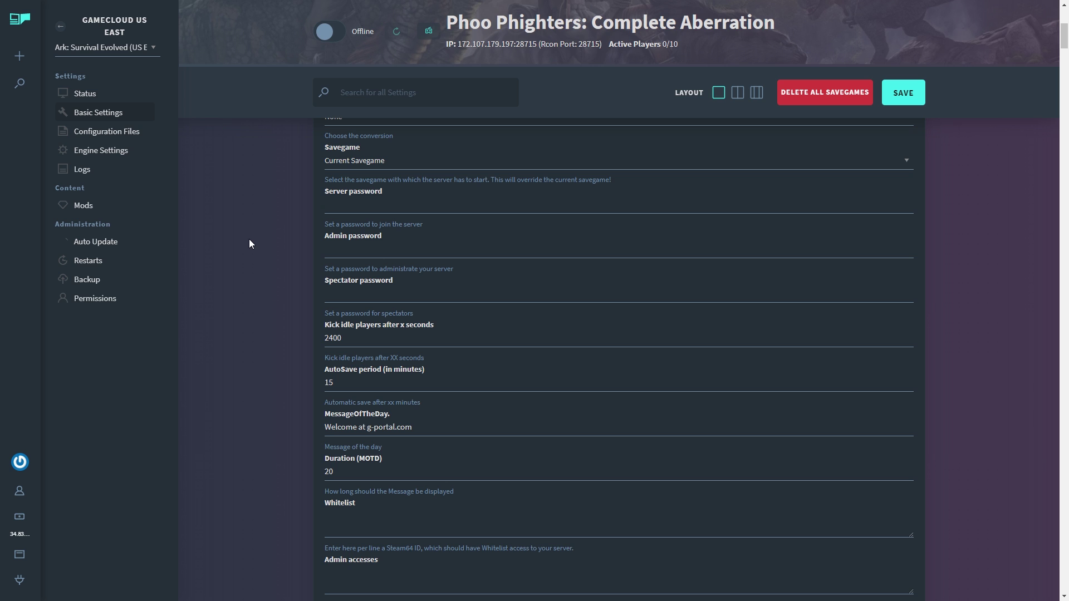
{"action": "scroll", "coordinate": [249, 244], "scroll_direction": "down", "scroll_amount": 1}
{"action": "scroll", "coordinate": [250, 244], "scroll_direction": "down", "scroll_amount": 1}
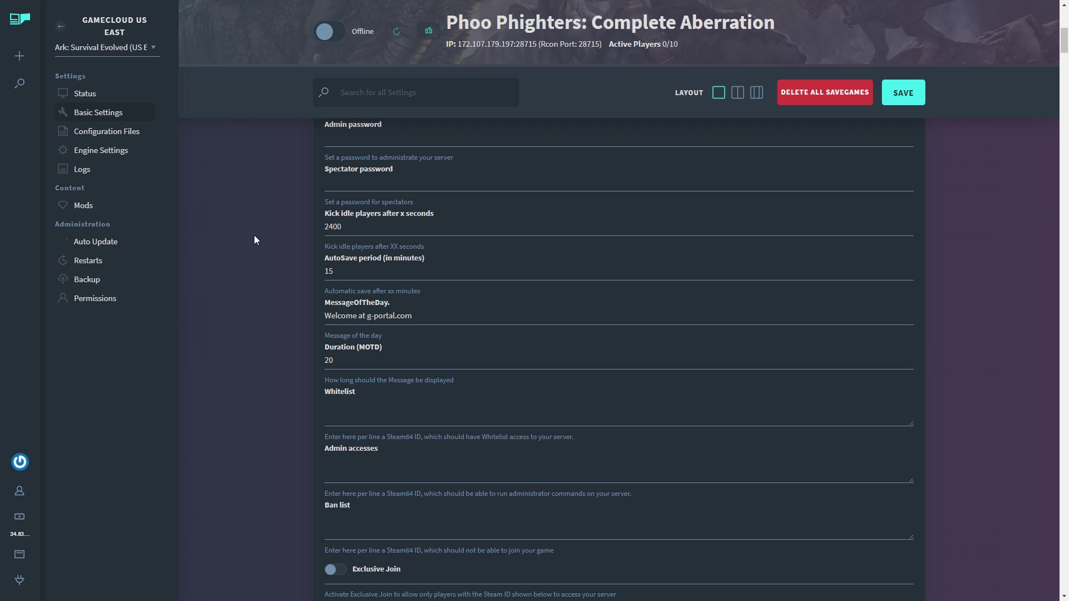
- Replace the message of the day with the player's handle followed by "will obviously change this, so get him while you can =)"
{"action": "scroll", "coordinate": [254, 236], "scroll_direction": "down", "scroll_amount": 1}
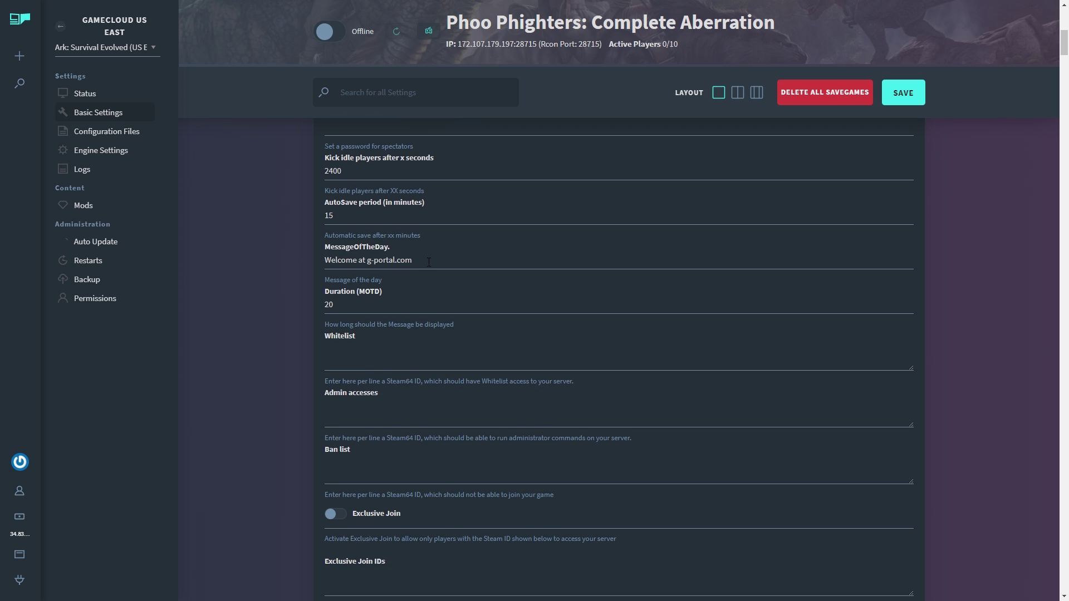
{"action": "left_click_drag", "start_coordinate": [428, 261], "coordinate": [262, 258]}
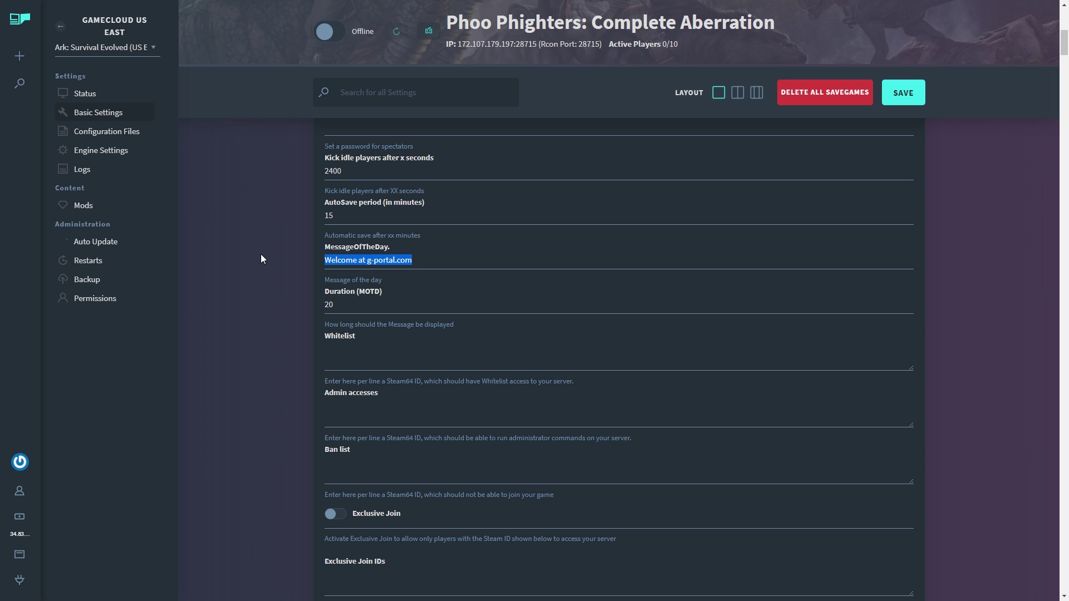
{"action": "type", "text": "Ro"}
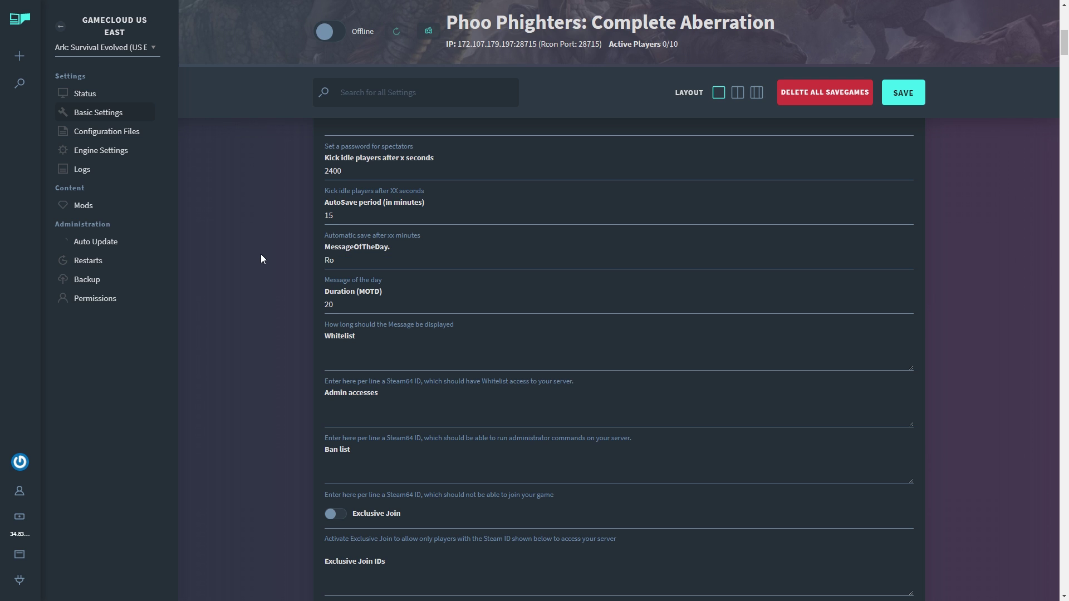
{"action": "key", "text": "BackSpace"}
{"action": "type", "text": "yoden will obviously change this, so "}
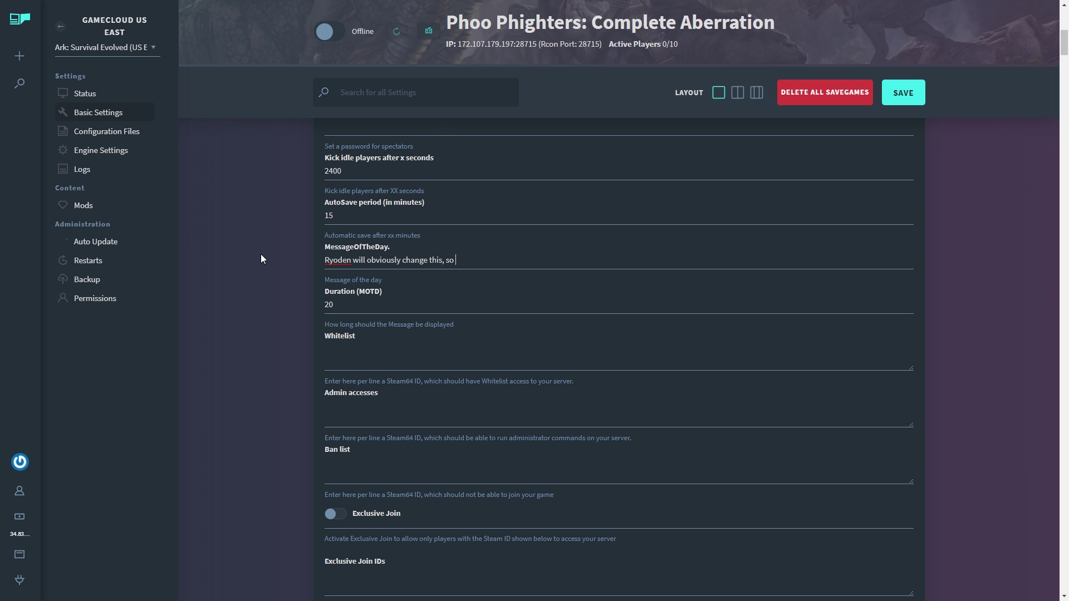
{"action": "type", "text": "c"}
{"action": "key", "text": "BackSpace"}
{"action": "type", "text": "so get him while you can =)"}
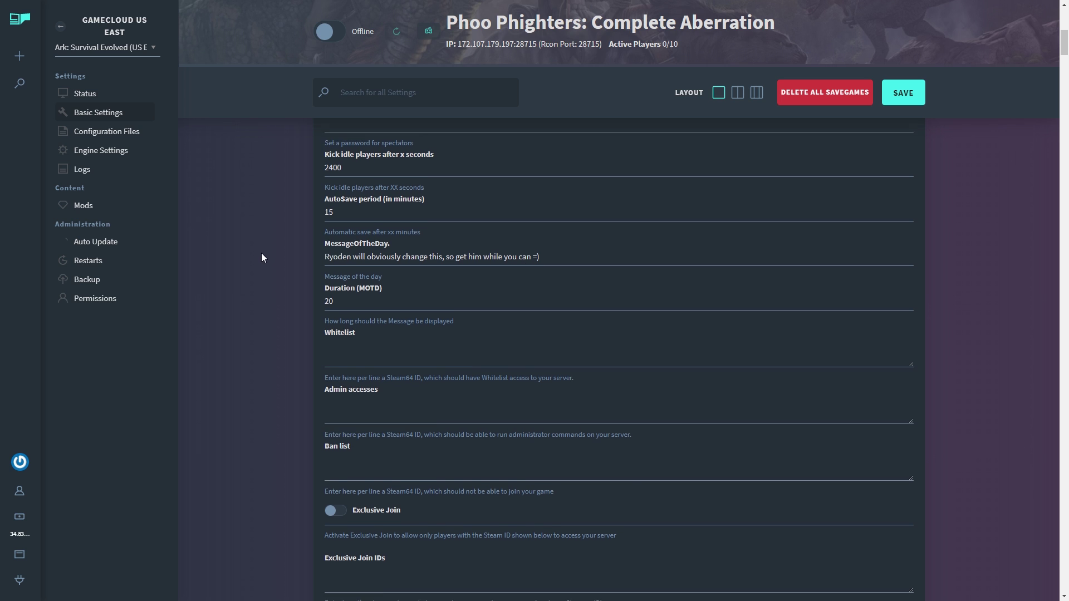
- Review the Whitelist and Admin accesses fields, enlarging the Admin accesses box and shrinking it back to its original height
{"action": "scroll", "coordinate": [263, 254], "scroll_direction": "down", "scroll_amount": 2}
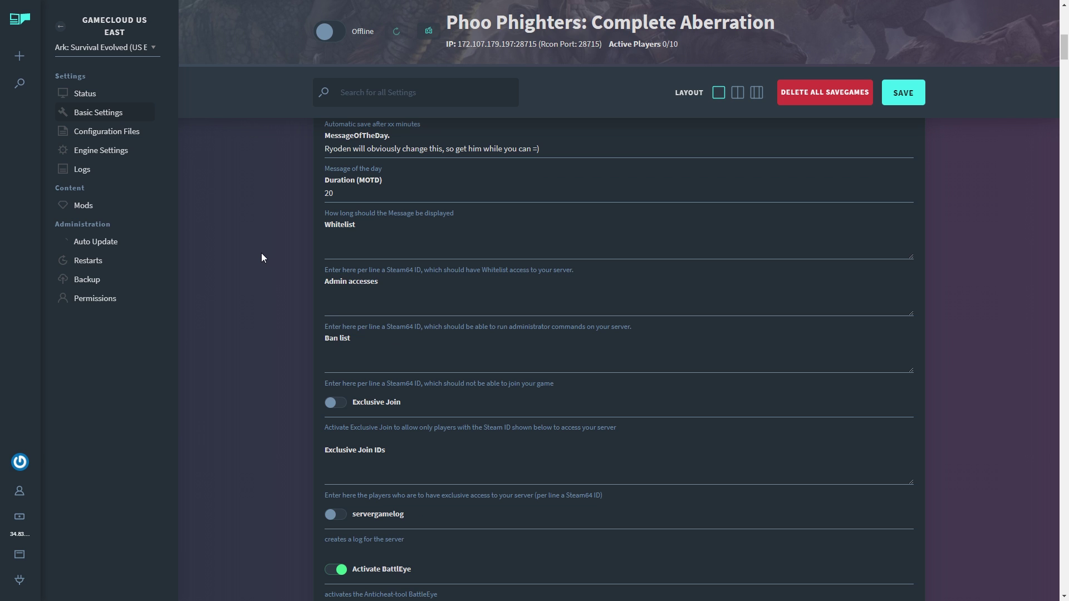
{"action": "scroll", "coordinate": [262, 253], "scroll_direction": "down", "scroll_amount": 1}
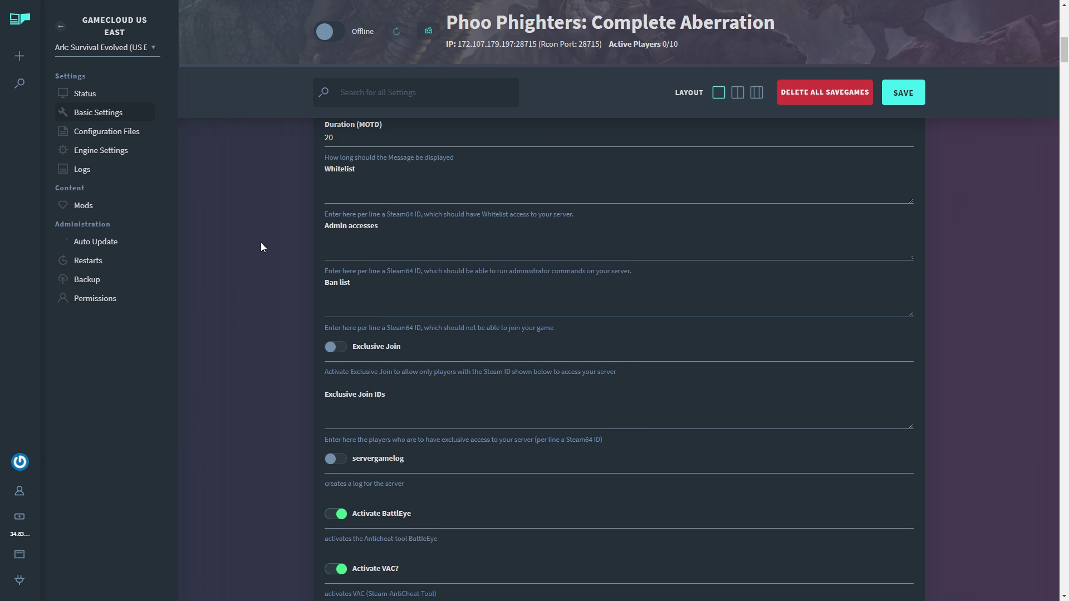
{"action": "scroll", "coordinate": [261, 242], "scroll_direction": "up", "scroll_amount": 1}
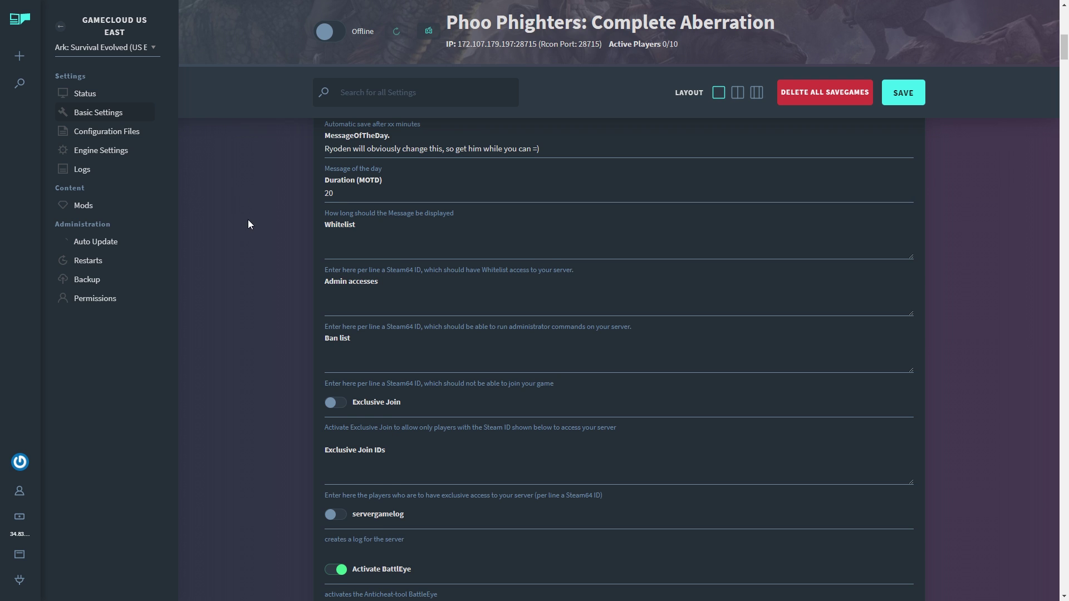
{"action": "scroll", "coordinate": [248, 220], "scroll_direction": "down", "scroll_amount": 1}
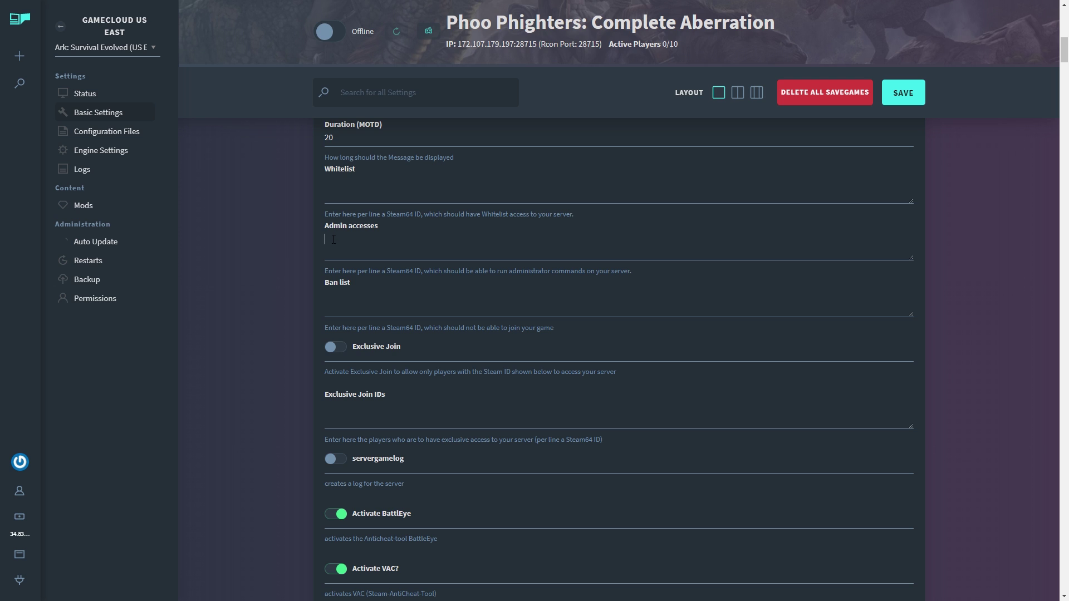
{"action": "left_click_drag", "start_coordinate": [913, 258], "coordinate": [924, 410]}
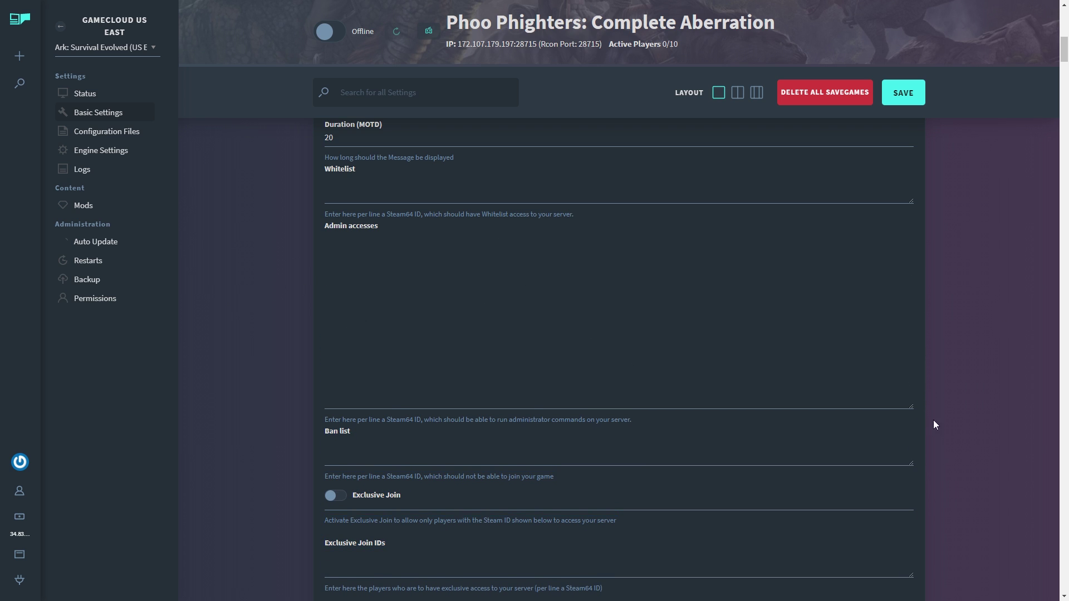
{"action": "left_click_drag", "start_coordinate": [913, 411], "coordinate": [925, 258]}
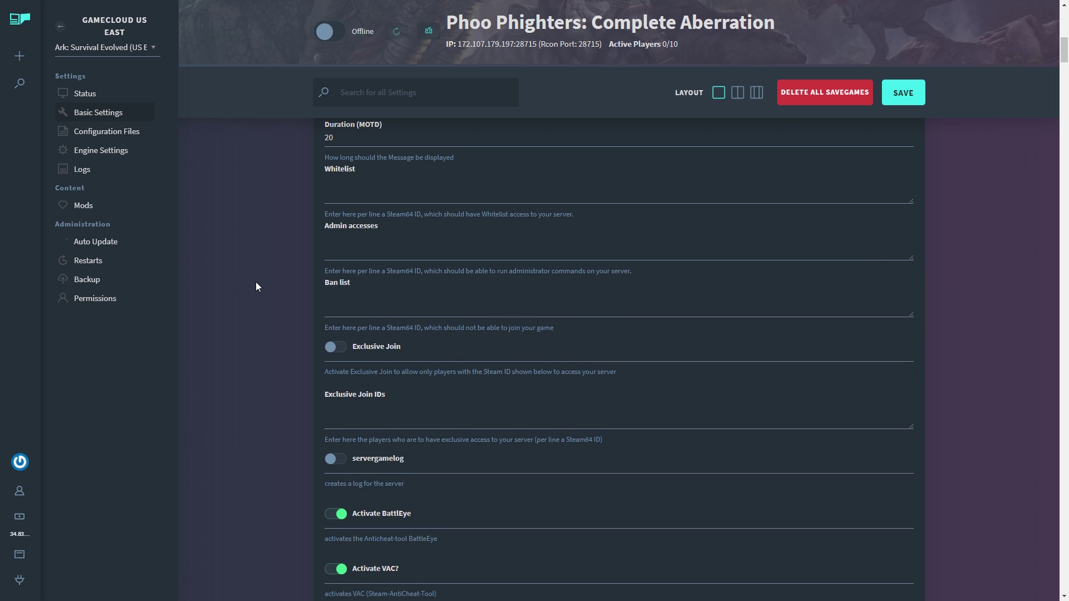
- Enable Exclusive Join, and temporarily enlarge the Exclusive Join IDs box before shrinking it back to its original height
{"action": "scroll", "coordinate": [256, 283], "scroll_direction": "down", "scroll_amount": 2}
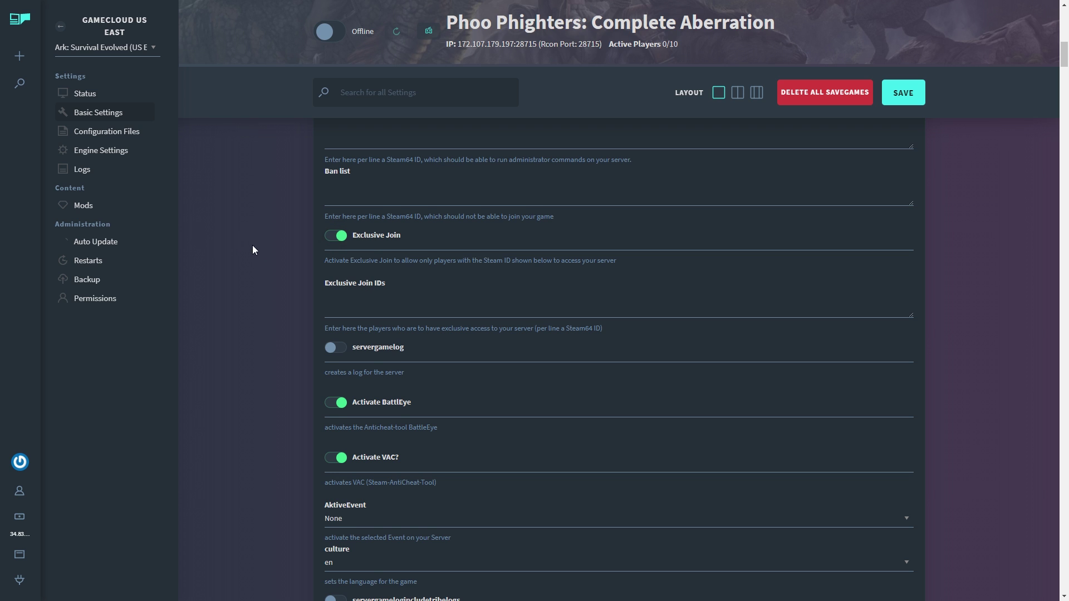
{"action": "scroll", "coordinate": [254, 244], "scroll_direction": "down", "scroll_amount": 1}
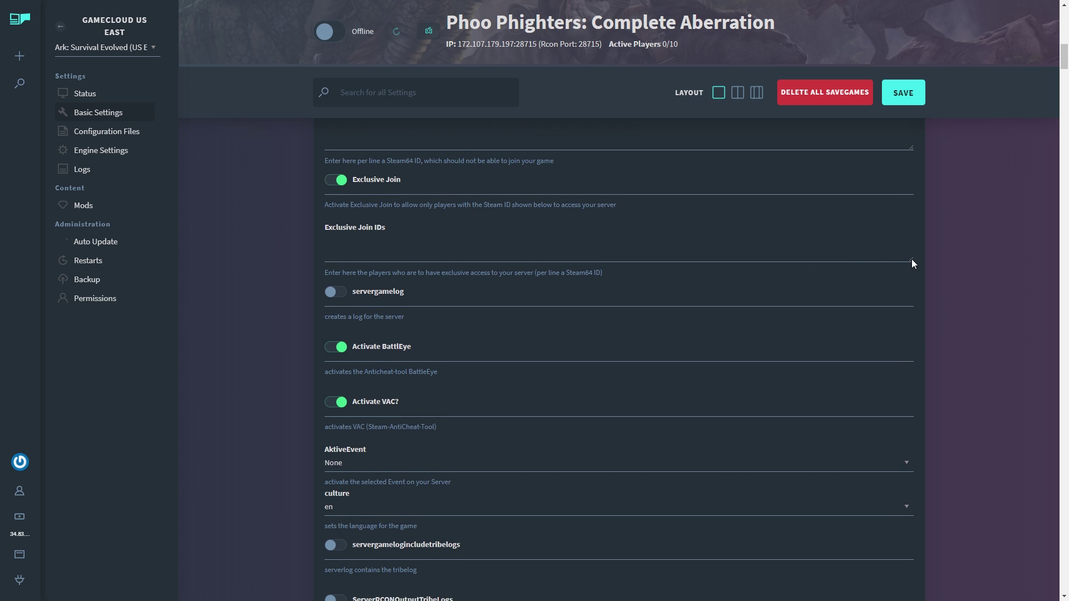
{"action": "left_click_drag", "start_coordinate": [911, 259], "coordinate": [935, 509]}
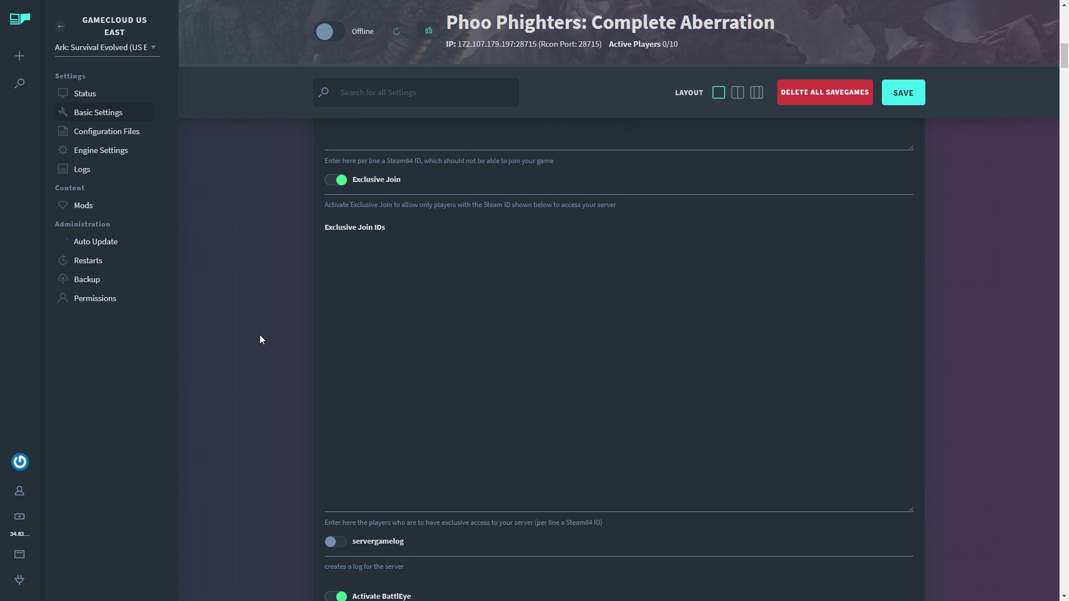
{"action": "left_click", "coordinate": [367, 270]}
{"action": "left_click_drag", "start_coordinate": [913, 509], "coordinate": [917, 246]}
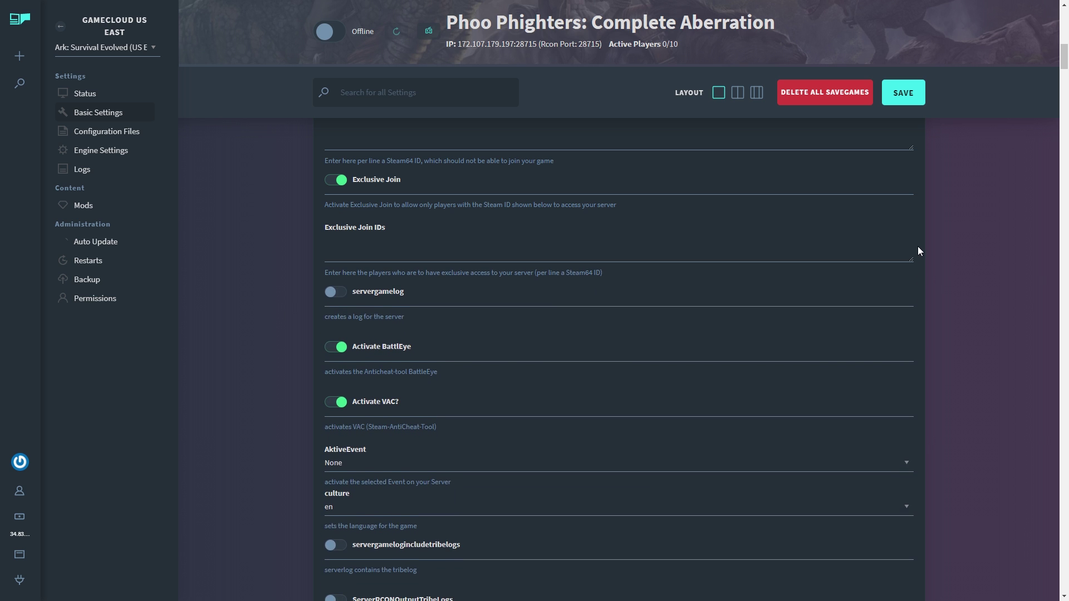
- Turn off the Activate BattlEye and Activate VAC? anti-cheat options
{"action": "scroll", "coordinate": [248, 267], "scroll_direction": "down", "scroll_amount": 1}
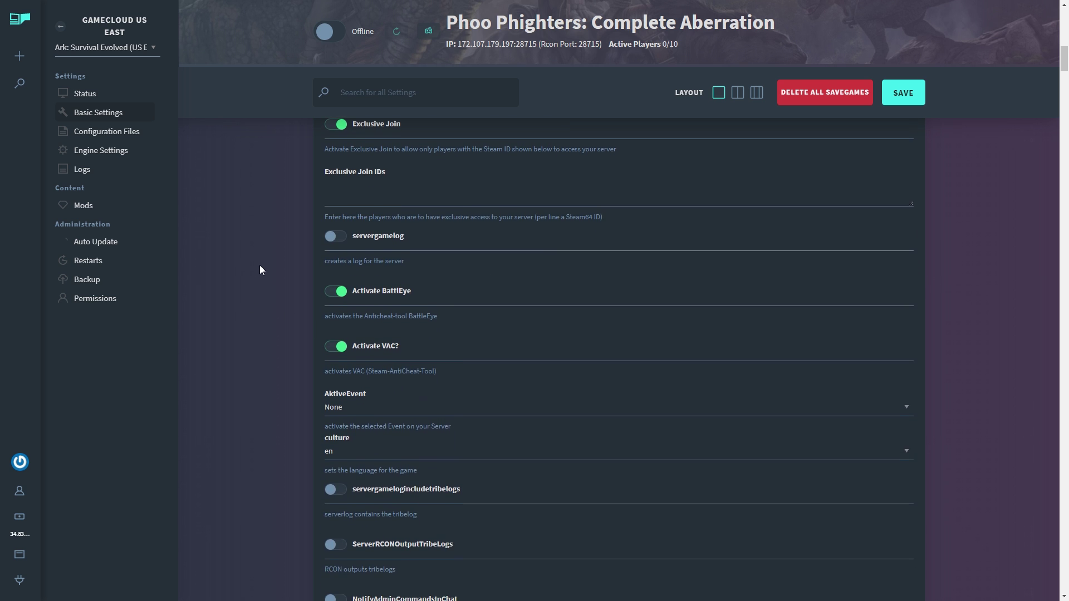
{"action": "scroll", "coordinate": [260, 266], "scroll_direction": "down", "scroll_amount": 1}
{"action": "scroll", "coordinate": [260, 266], "scroll_direction": "up", "scroll_amount": 1}
{"action": "scroll", "coordinate": [260, 275], "scroll_direction": "down", "scroll_amount": 1}
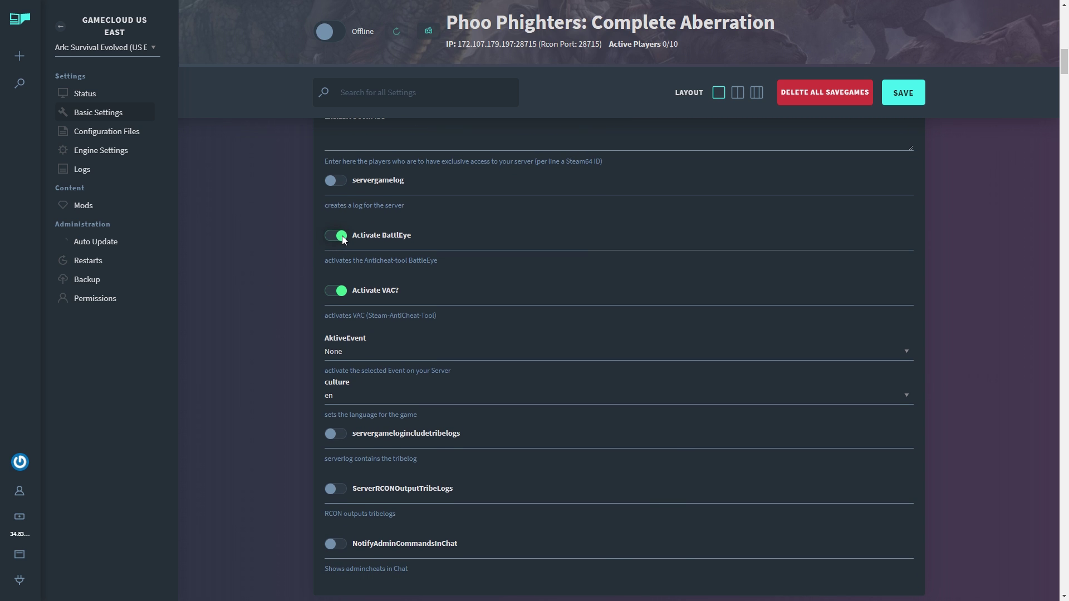
{"action": "left_click", "coordinate": [336, 242]}
{"action": "scroll", "coordinate": [262, 260], "scroll_direction": "down", "scroll_amount": 1}
{"action": "left_click", "coordinate": [336, 236]}
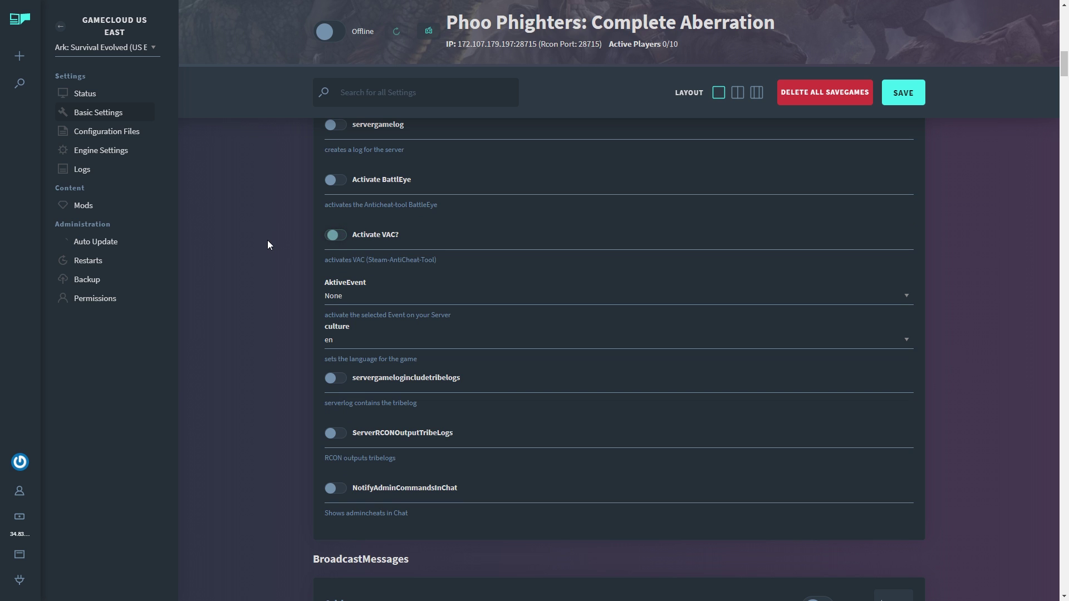
- Check the available AktiveEvent choices and review the culture, tribe log and NotifyAdminCommandsInChat options
{"action": "scroll", "coordinate": [267, 241], "scroll_direction": "down", "scroll_amount": 1}
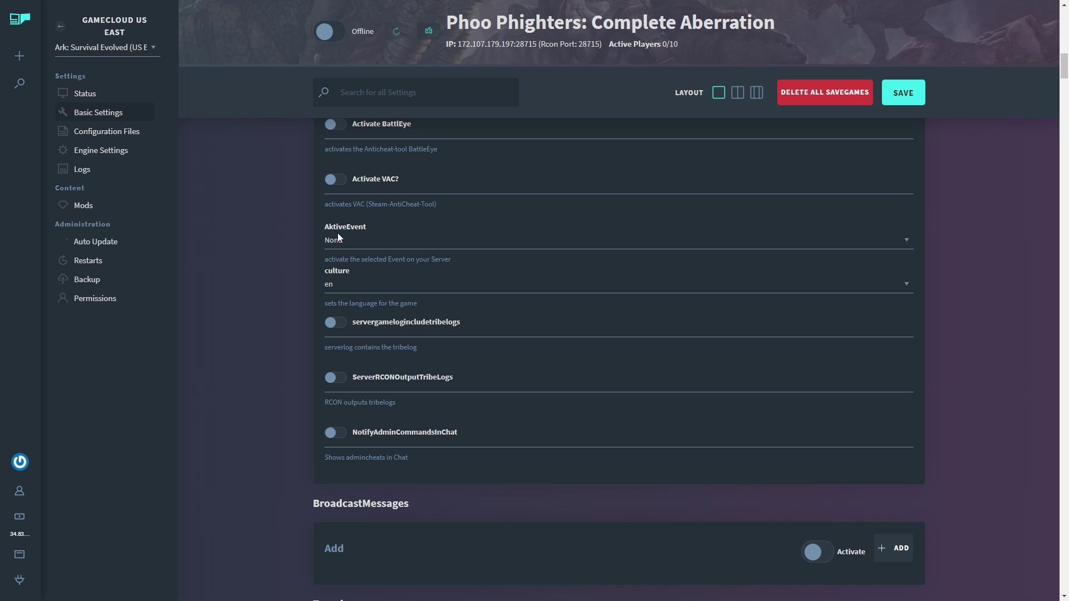
{"action": "left_click", "coordinate": [375, 244]}
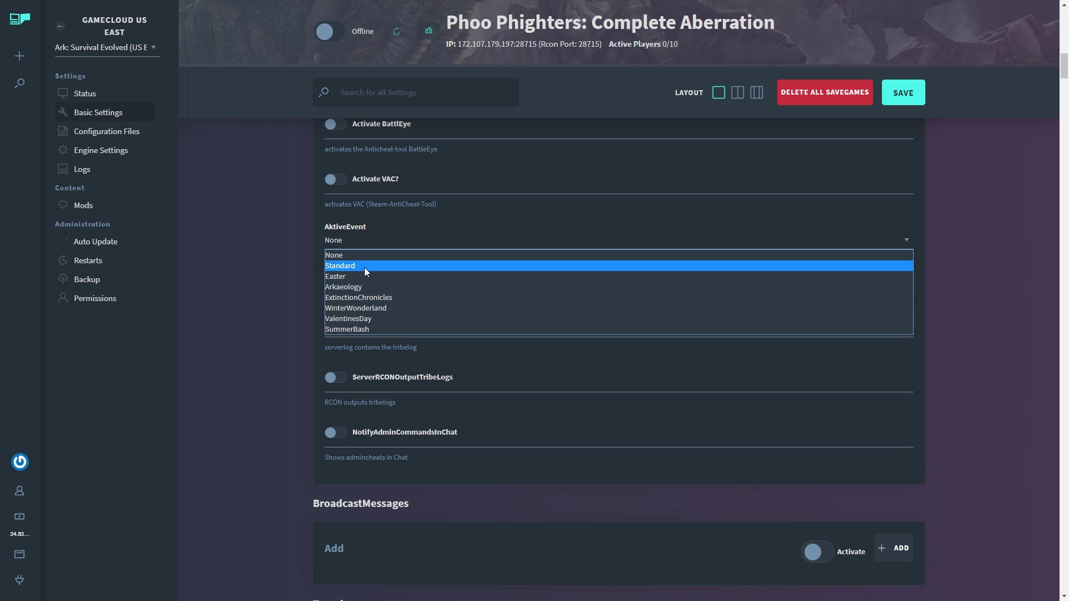
{"action": "left_click", "coordinate": [349, 241]}
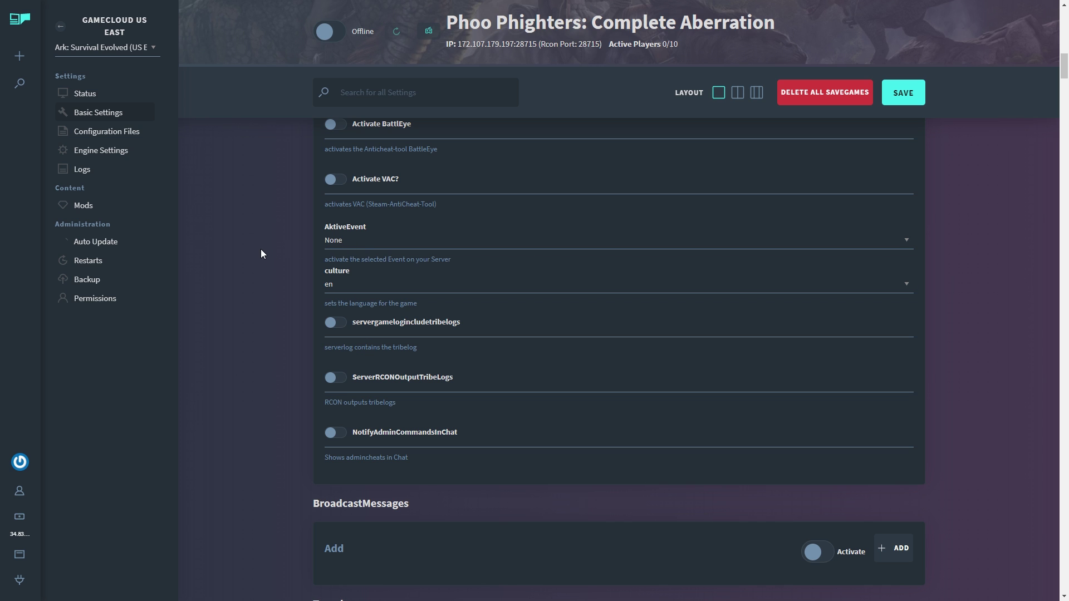
{"action": "scroll", "coordinate": [256, 253], "scroll_direction": "down", "scroll_amount": 1}
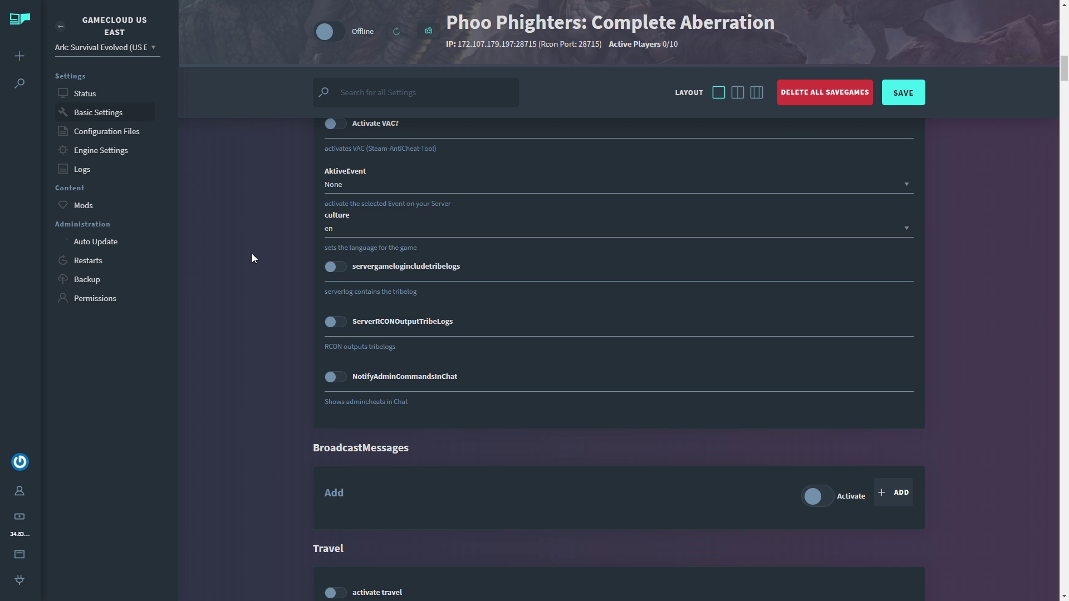
{"action": "scroll", "coordinate": [252, 258], "scroll_direction": "down", "scroll_amount": 4}
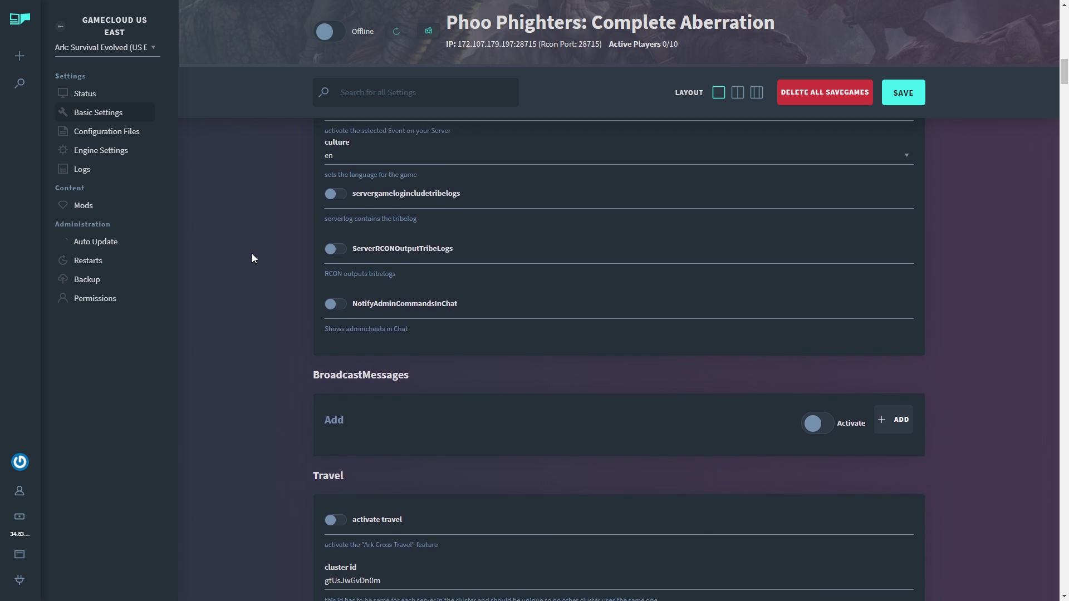
{"action": "scroll", "coordinate": [252, 258], "scroll_direction": "up", "scroll_amount": 3}
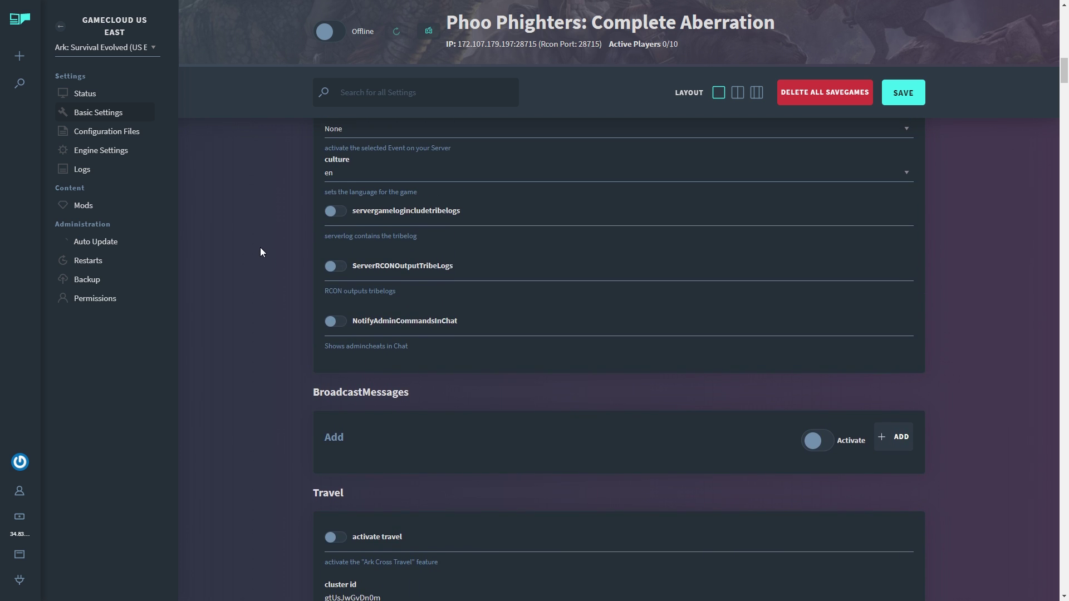
{"action": "scroll", "coordinate": [262, 254], "scroll_direction": "down", "scroll_amount": 1}
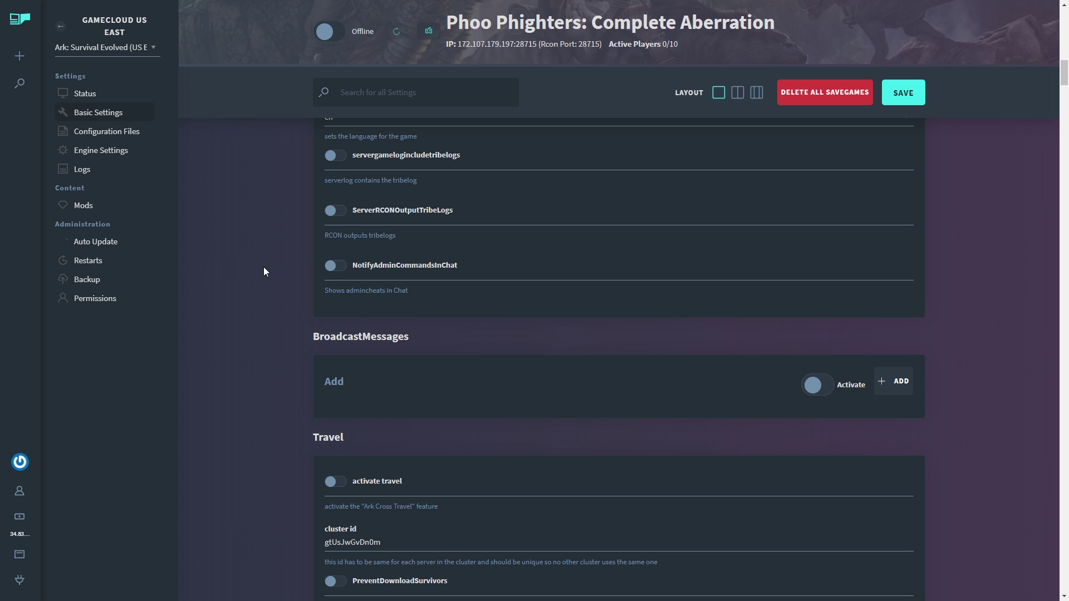
- Activate BroadcastMessages and add a 10 Minutes message with the player's handle followed by "has sploded the servers - RUN! - 10 minutes!"
{"action": "scroll", "coordinate": [262, 268], "scroll_direction": "down", "scroll_amount": 2}
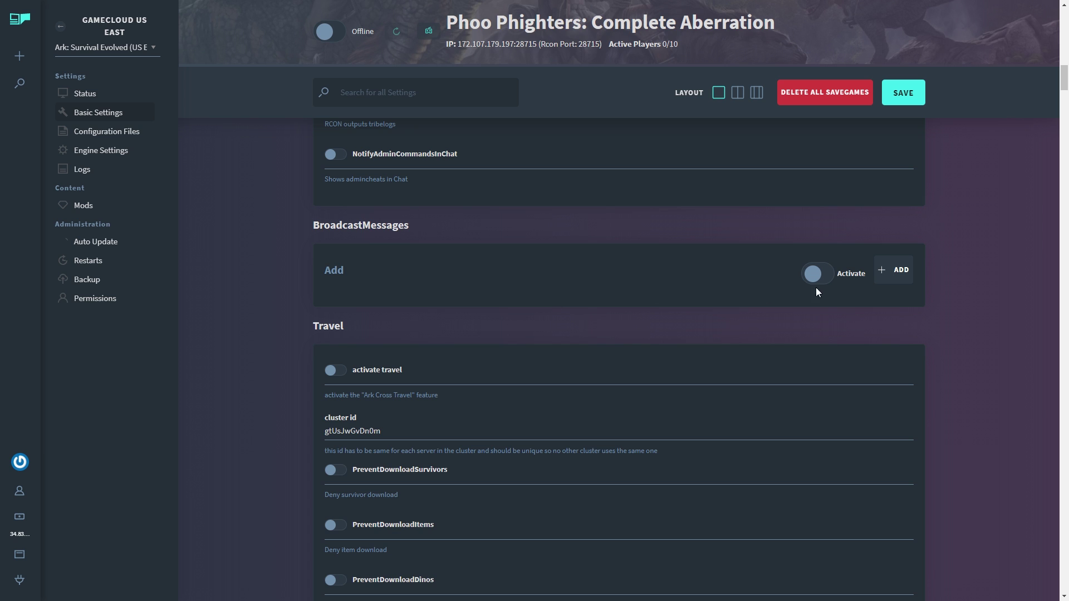
{"action": "left_click", "coordinate": [816, 272]}
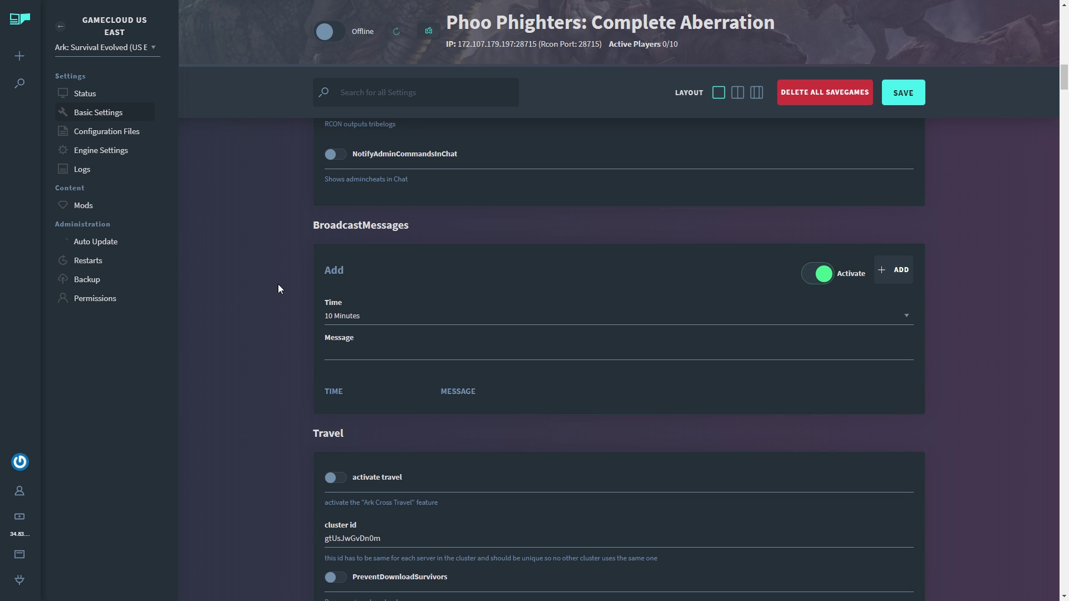
{"action": "left_click", "coordinate": [908, 317]}
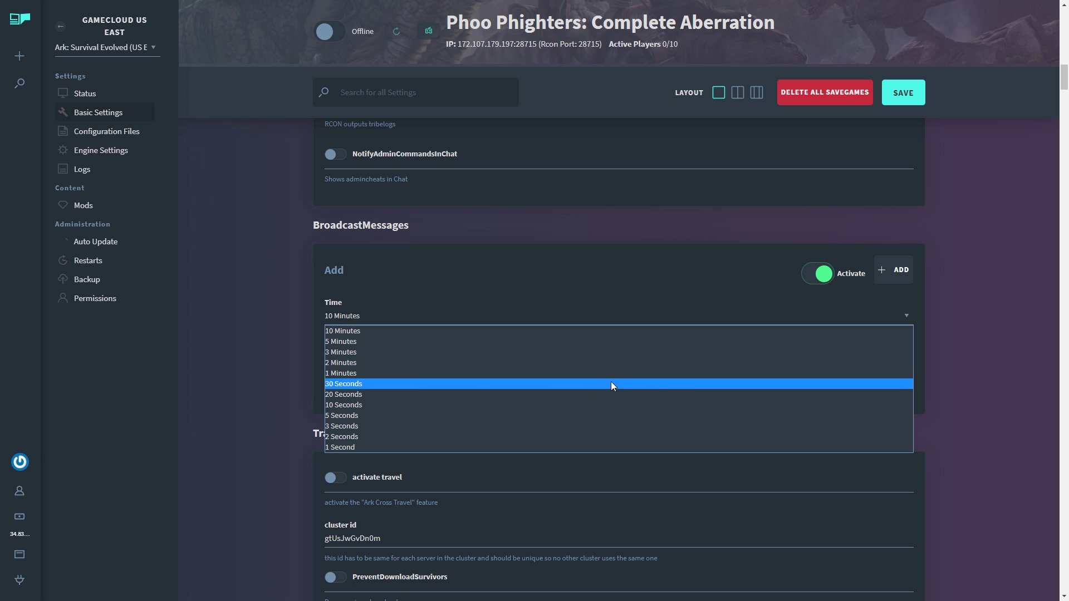
{"action": "left_click", "coordinate": [1000, 336]}
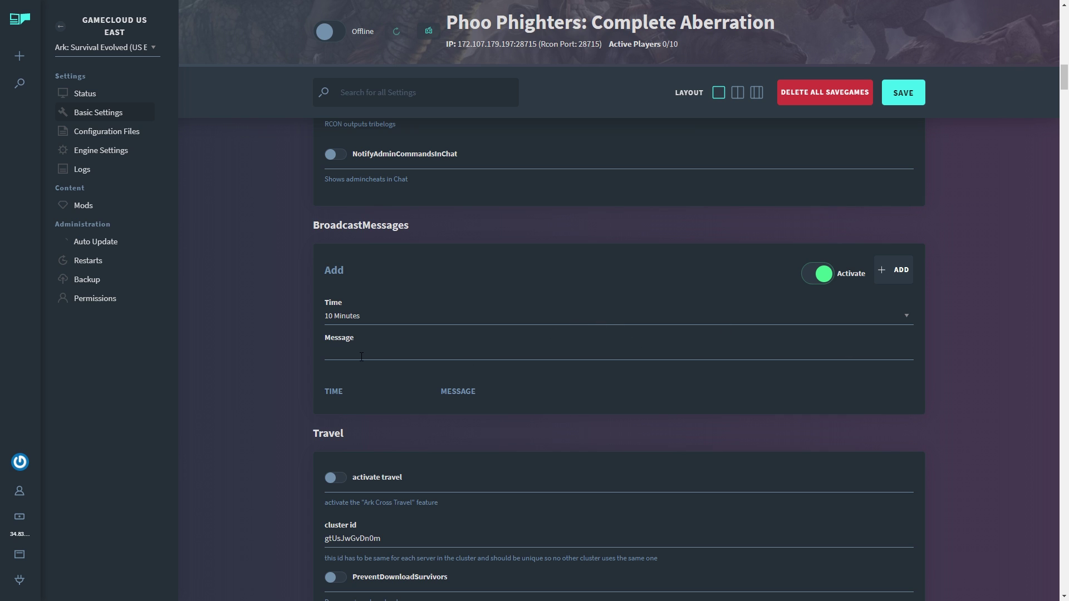
{"action": "type", "text": "Ryoden has sploded the servers - R"}
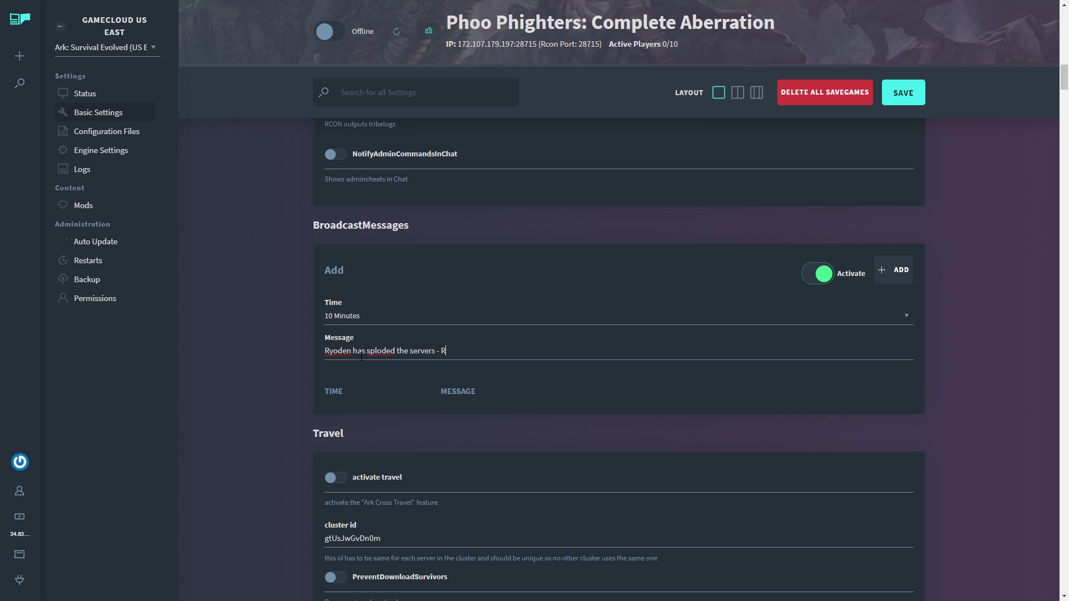
{"action": "type", "text": "UN! - 10 minutes!"}
{"action": "left_click", "coordinate": [265, 321]}
{"action": "left_click", "coordinate": [894, 270]}
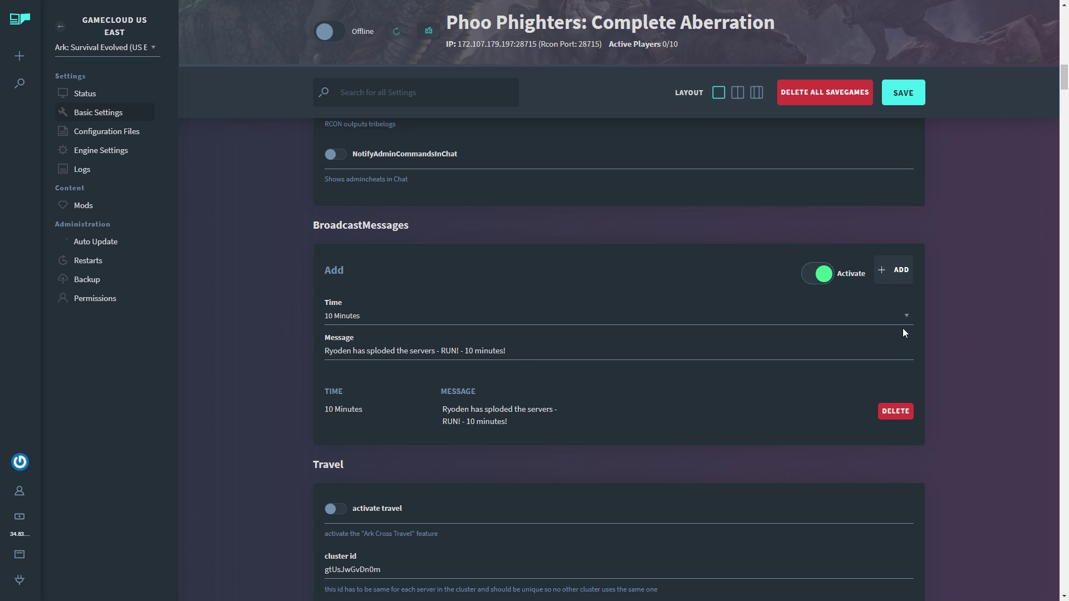
- Add a second broadcast entry with the same message text and its time set to 5 Minutes
{"action": "left_click", "coordinate": [911, 318]}
{"action": "left_click", "coordinate": [524, 349]}
{"action": "left_click", "coordinate": [897, 273]}
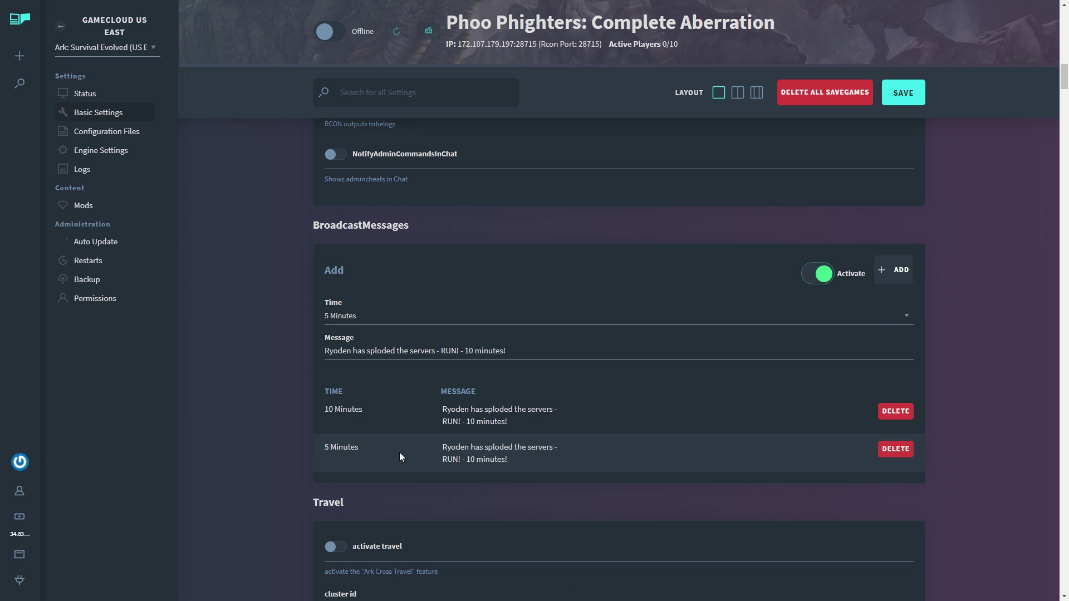
- Activate the Ark Cross Travel feature and examine the cluster id used to link servers
{"action": "scroll", "coordinate": [256, 356], "scroll_direction": "down", "scroll_amount": 1}
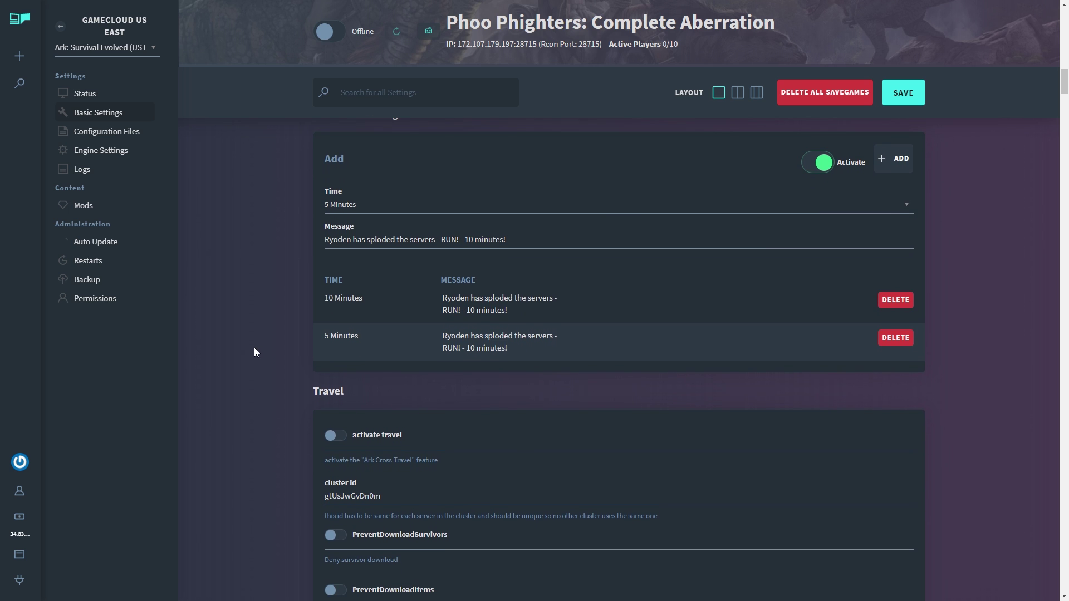
{"action": "scroll", "coordinate": [255, 349], "scroll_direction": "down", "scroll_amount": 4}
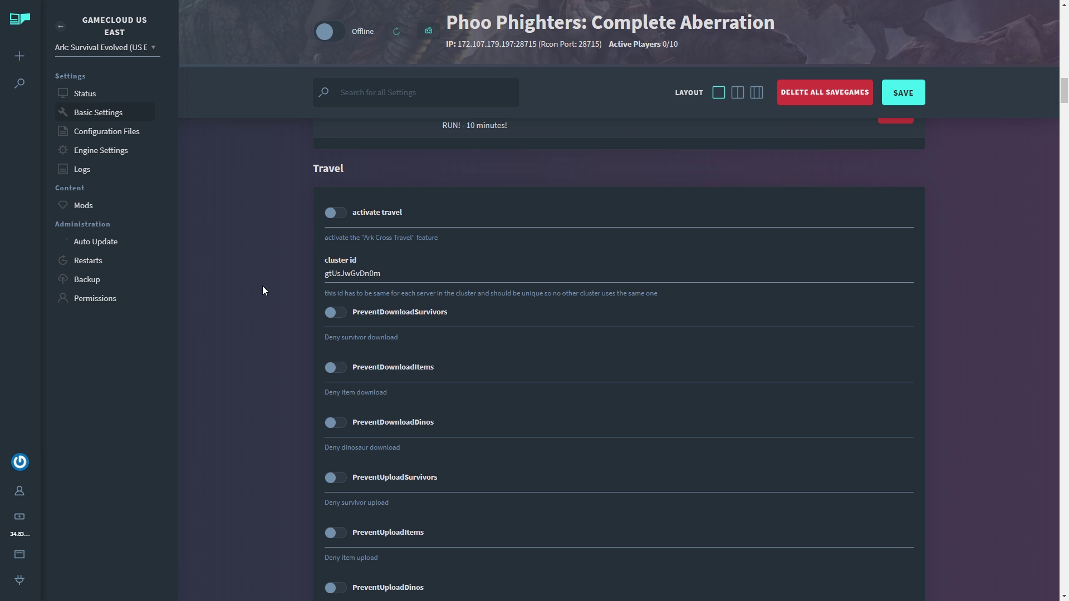
{"action": "scroll", "coordinate": [252, 294], "scroll_direction": "down", "scroll_amount": 1}
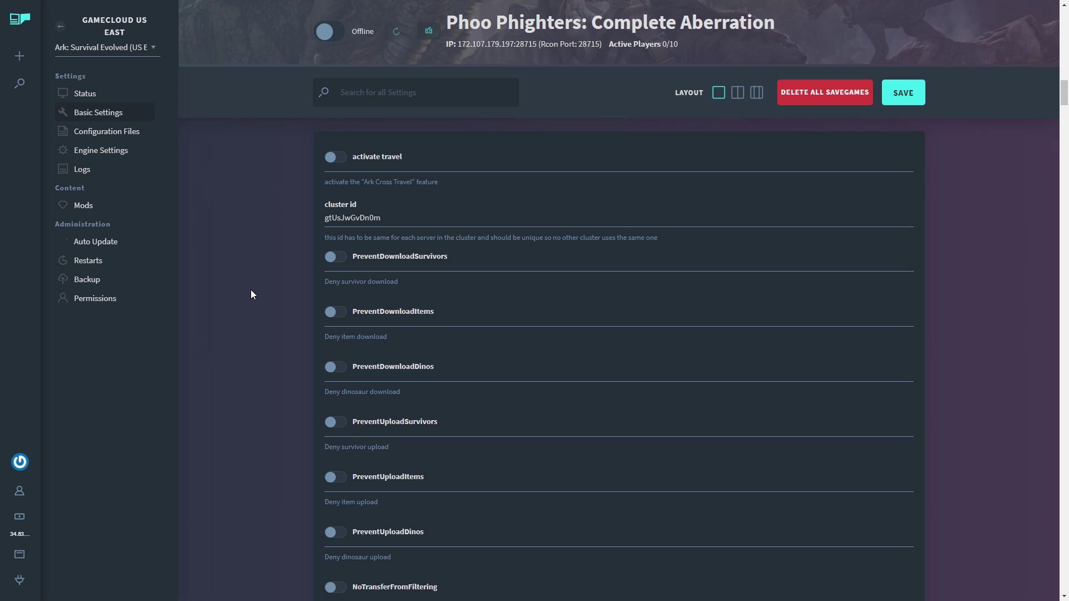
{"action": "scroll", "coordinate": [250, 289], "scroll_direction": "up", "scroll_amount": 2}
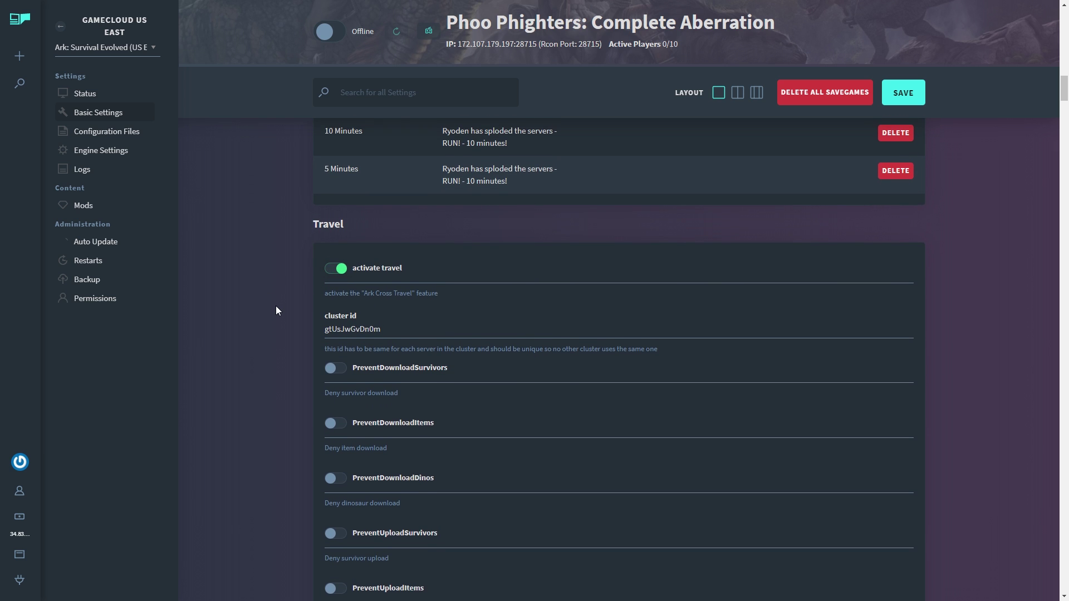
{"action": "scroll", "coordinate": [271, 307], "scroll_direction": "down", "scroll_amount": 2}
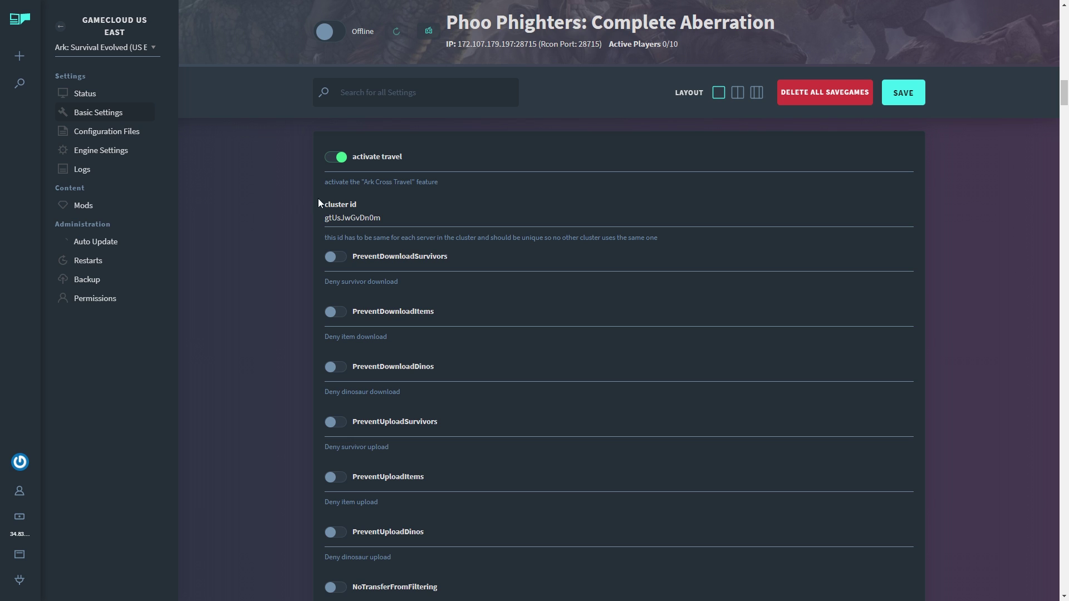
{"action": "left_click_drag", "start_coordinate": [386, 219], "coordinate": [334, 220]}
{"action": "left_click", "coordinate": [259, 259]}
- Enable NoTransferFromFiltering in the Travel settings to block transfers from servers outside the cluster
{"action": "scroll", "coordinate": [262, 269], "scroll_direction": "down", "scroll_amount": 2}
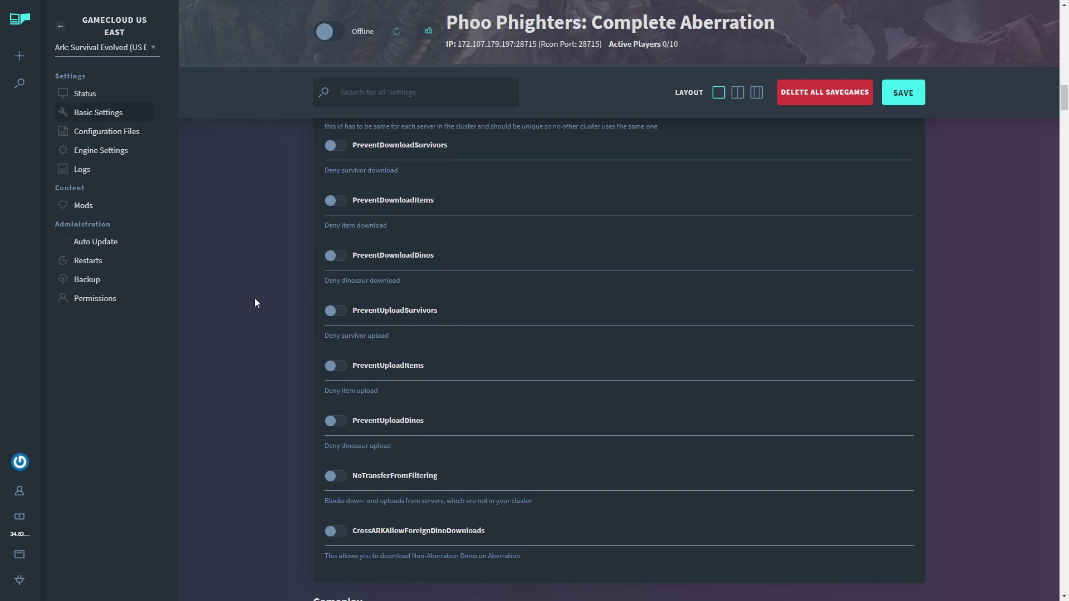
{"action": "scroll", "coordinate": [255, 300], "scroll_direction": "down", "scroll_amount": 1}
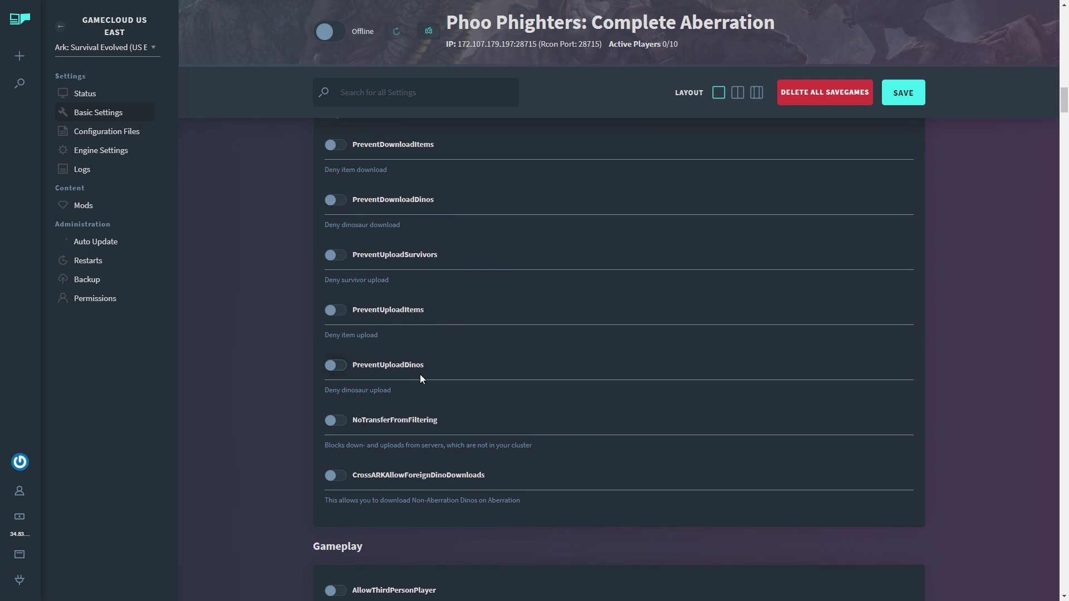
{"action": "scroll", "coordinate": [282, 314], "scroll_direction": "up", "scroll_amount": 1}
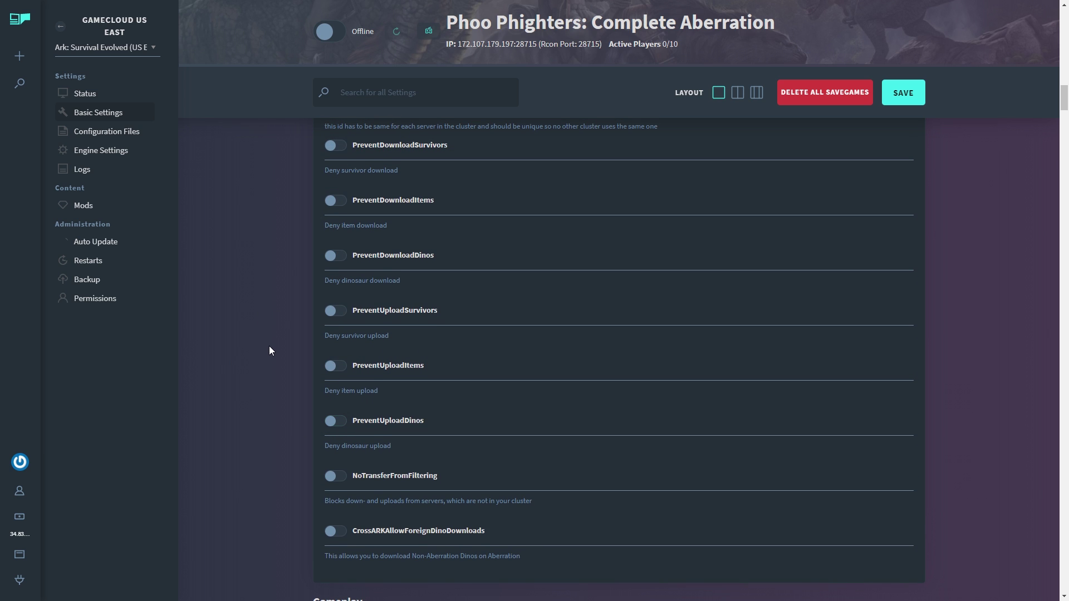
{"action": "scroll", "coordinate": [268, 346], "scroll_direction": "down", "scroll_amount": 1}
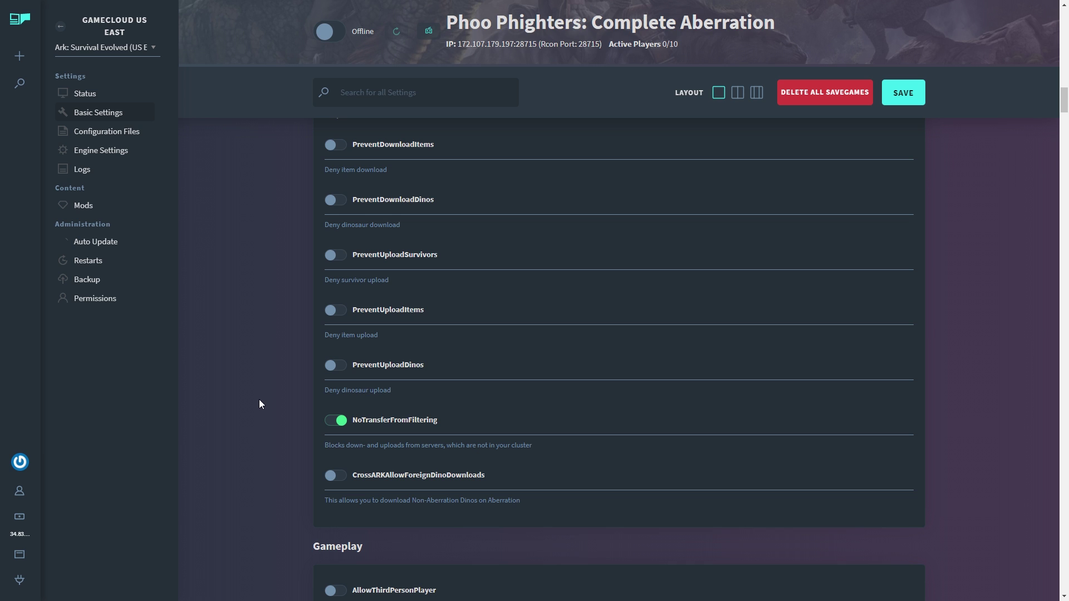
- Enable AllowThirdPersonPlayer in the Gameplay settings
{"action": "scroll", "coordinate": [259, 399], "scroll_direction": "down", "scroll_amount": 1}
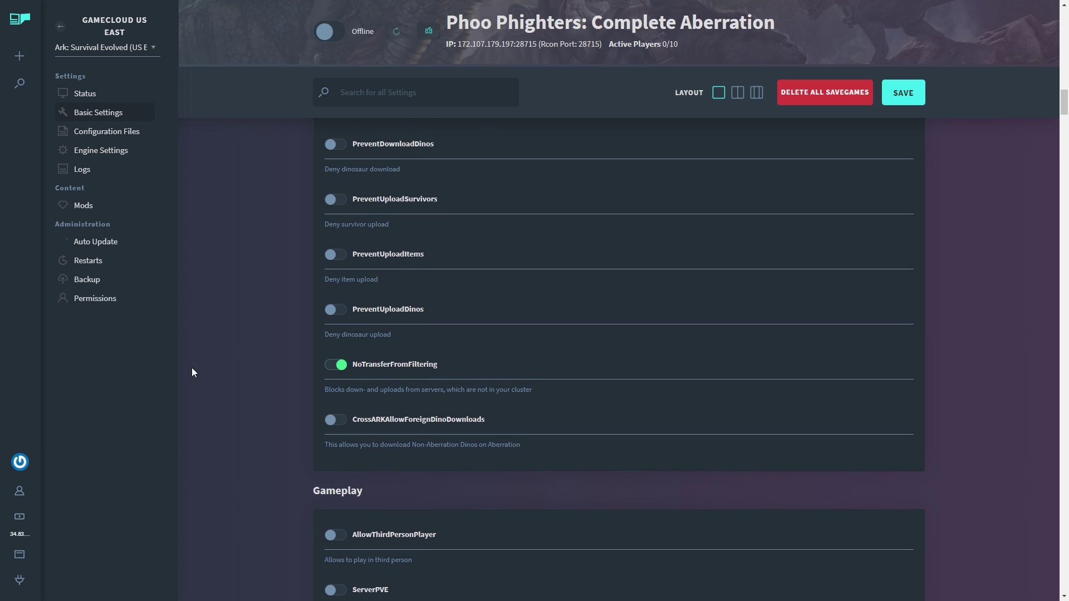
{"action": "scroll", "coordinate": [259, 364], "scroll_direction": "down", "scroll_amount": 1}
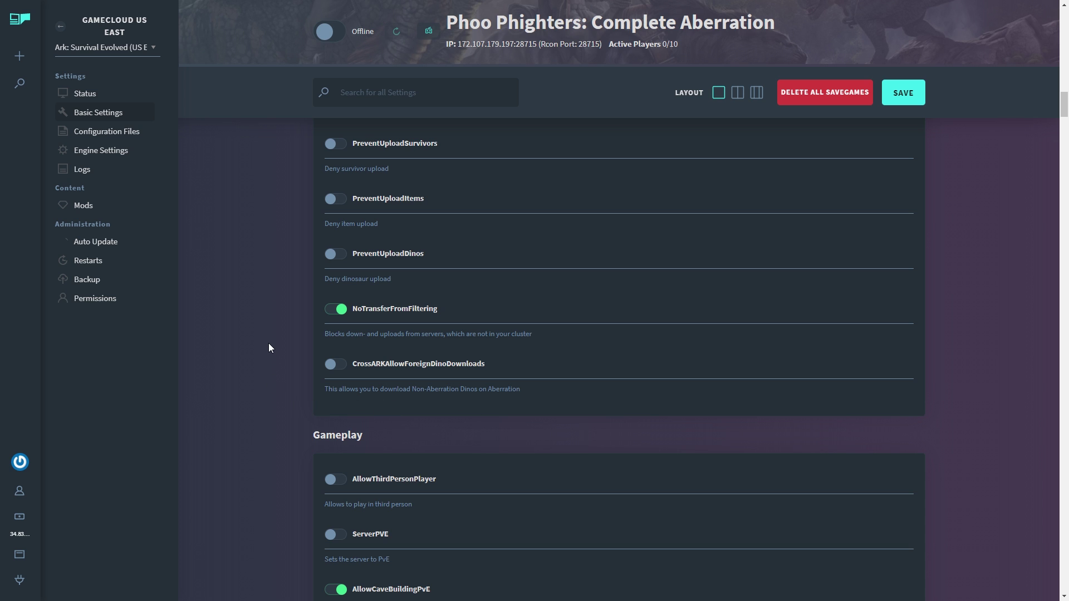
{"action": "scroll", "coordinate": [267, 339], "scroll_direction": "down", "scroll_amount": 2}
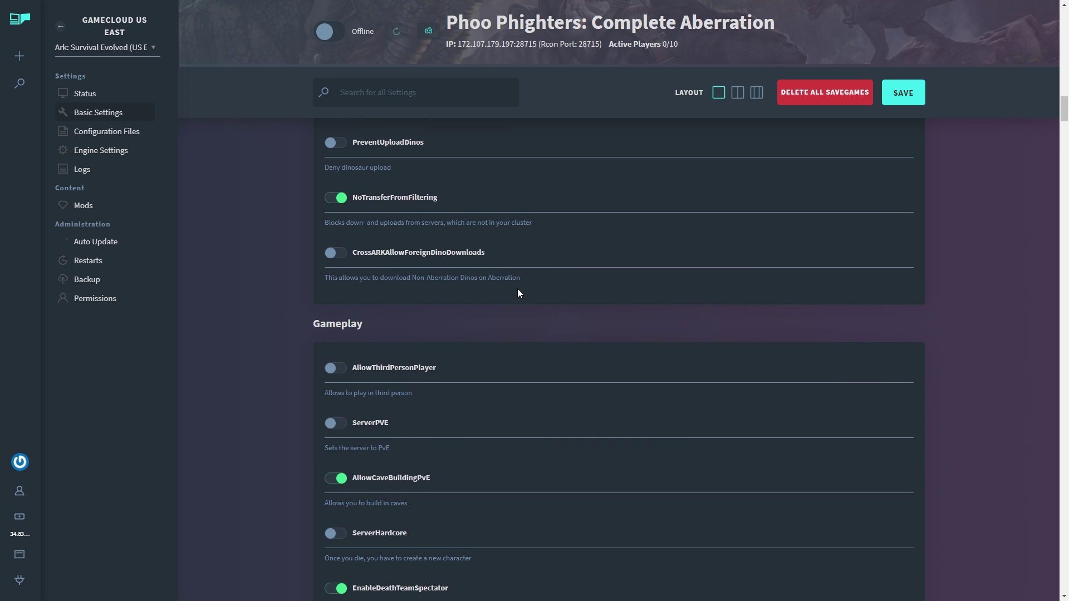
{"action": "scroll", "coordinate": [248, 299], "scroll_direction": "down", "scroll_amount": 2}
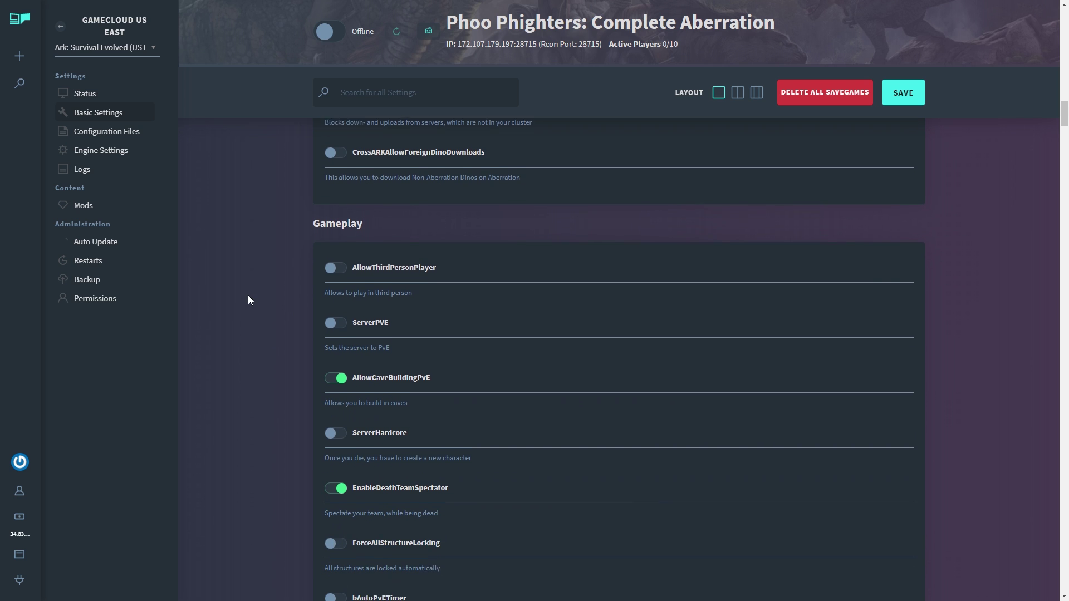
{"action": "scroll", "coordinate": [246, 301], "scroll_direction": "down", "scroll_amount": 1}
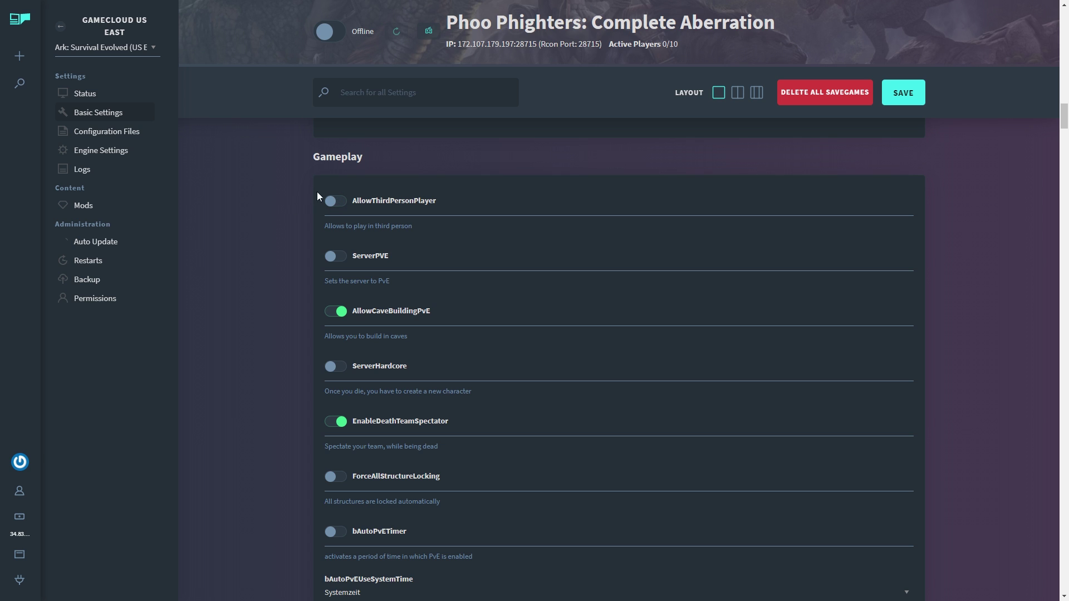
{"action": "left_click", "coordinate": [333, 200]}
- Turn off bDisableFriendlyFire in the Gameplay settings so tribe members can hit each other
{"action": "scroll", "coordinate": [274, 255], "scroll_direction": "down", "scroll_amount": 1}
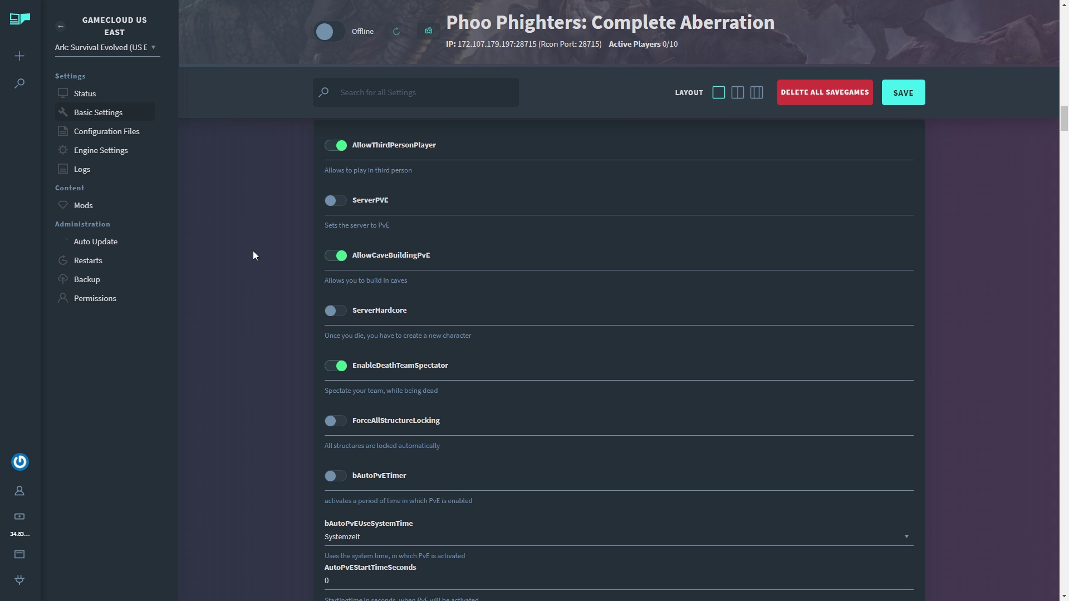
{"action": "scroll", "coordinate": [252, 255], "scroll_direction": "down", "scroll_amount": 1}
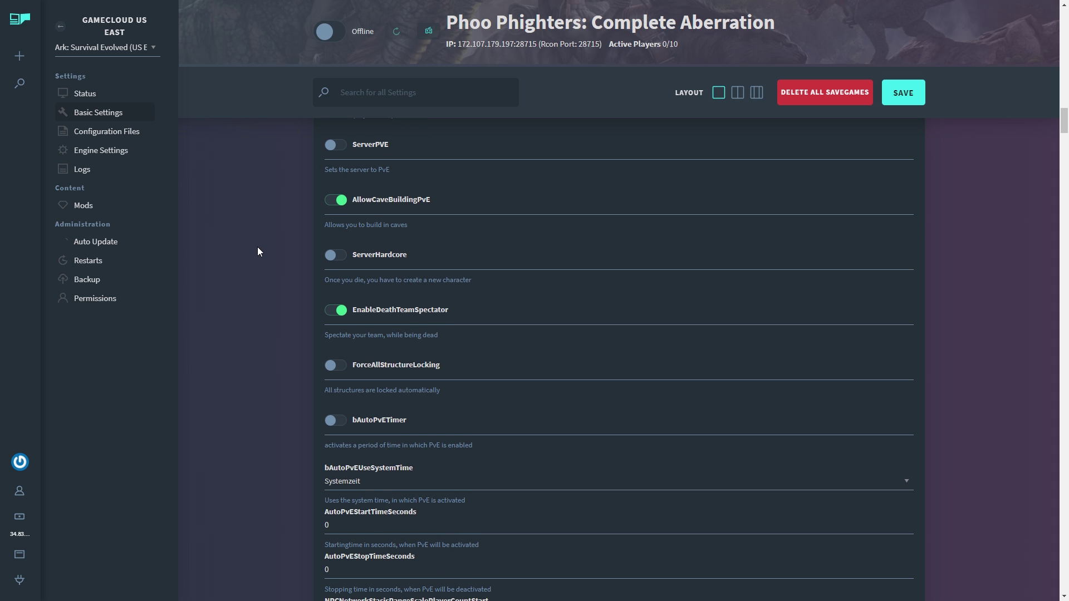
{"action": "scroll", "coordinate": [257, 252], "scroll_direction": "down", "scroll_amount": 1}
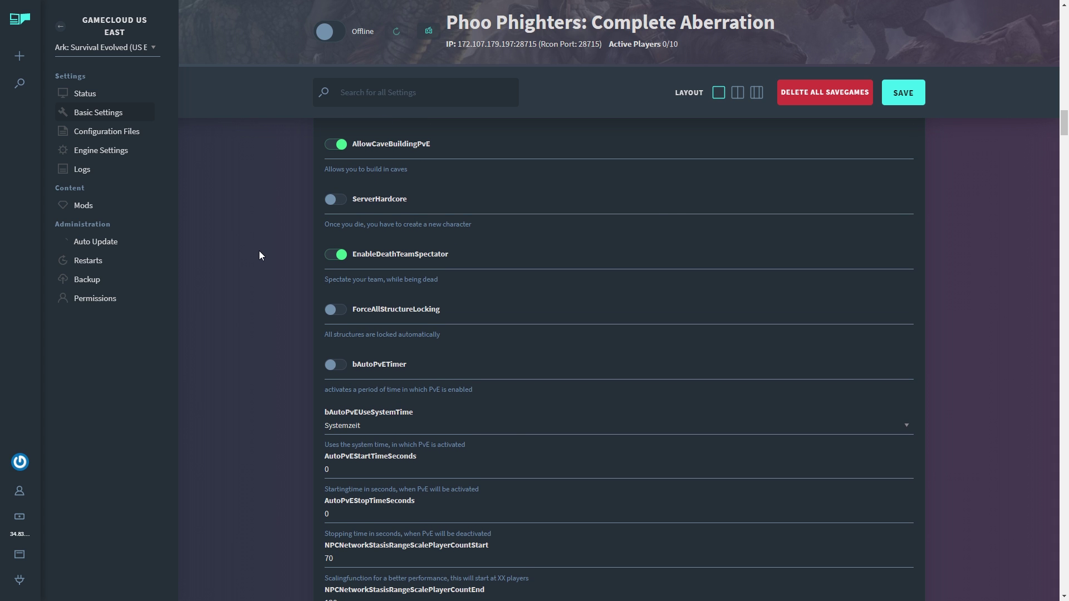
{"action": "scroll", "coordinate": [252, 249], "scroll_direction": "up", "scroll_amount": 1}
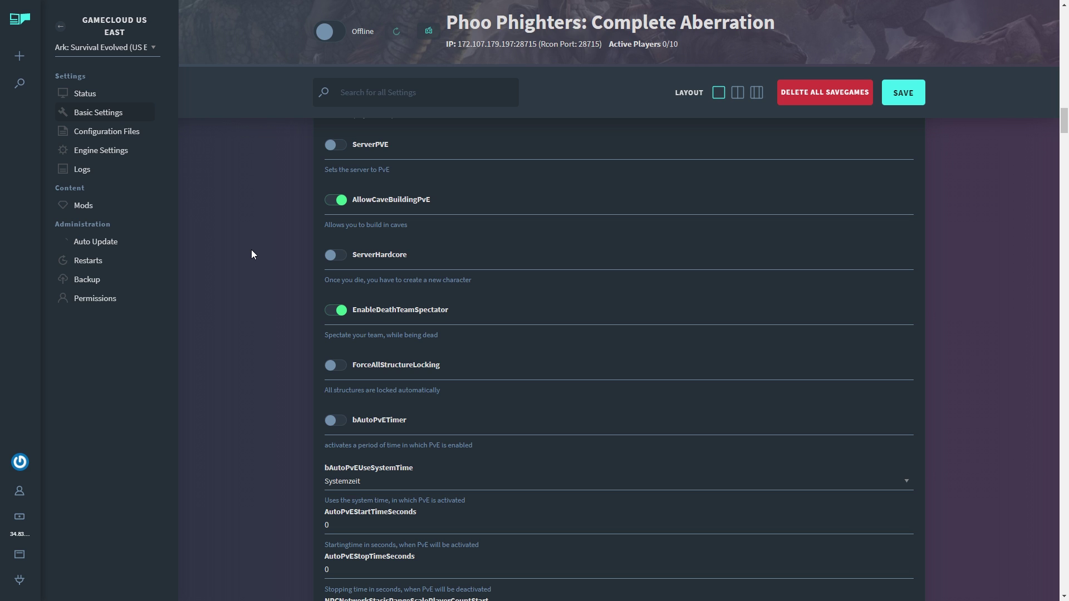
{"action": "scroll", "coordinate": [252, 252], "scroll_direction": "down", "scroll_amount": 1}
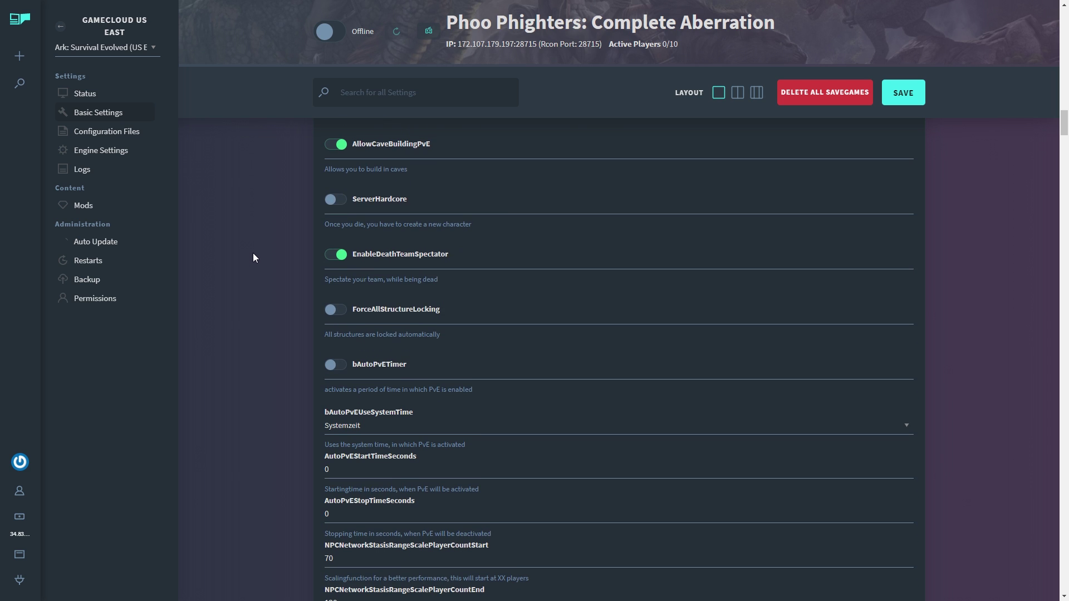
{"action": "scroll", "coordinate": [264, 277], "scroll_direction": "down", "scroll_amount": 2}
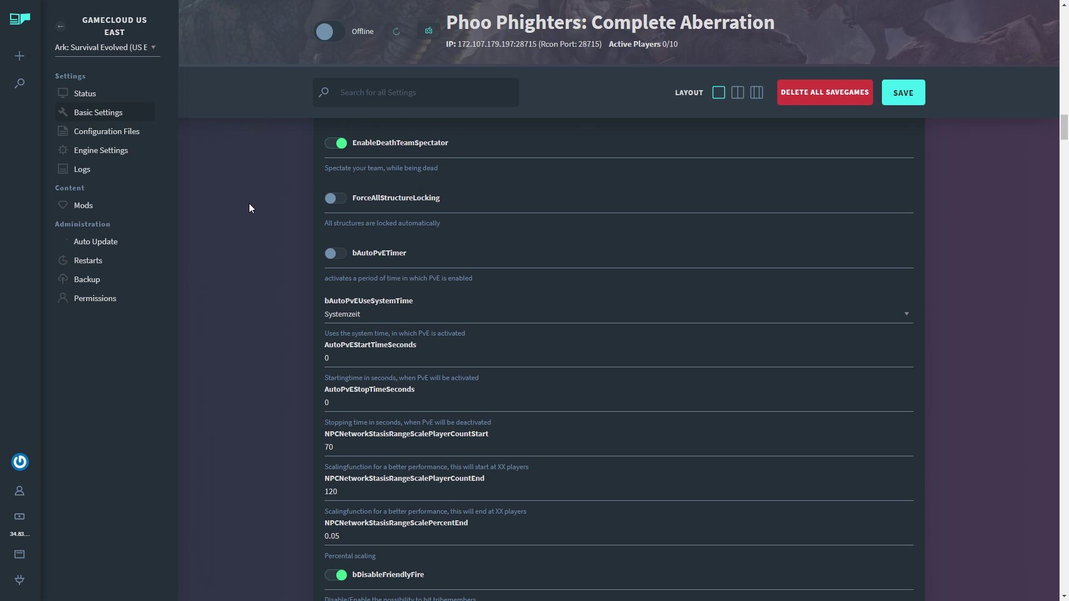
{"action": "scroll", "coordinate": [249, 204], "scroll_direction": "down", "scroll_amount": 5}
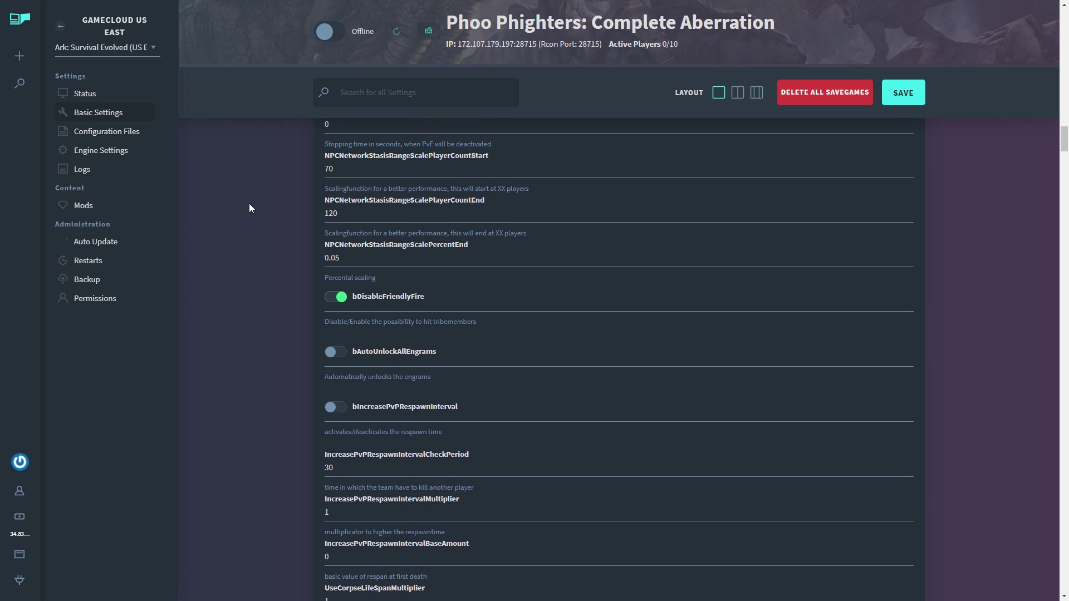
{"action": "scroll", "coordinate": [249, 208], "scroll_direction": "down", "scroll_amount": 2}
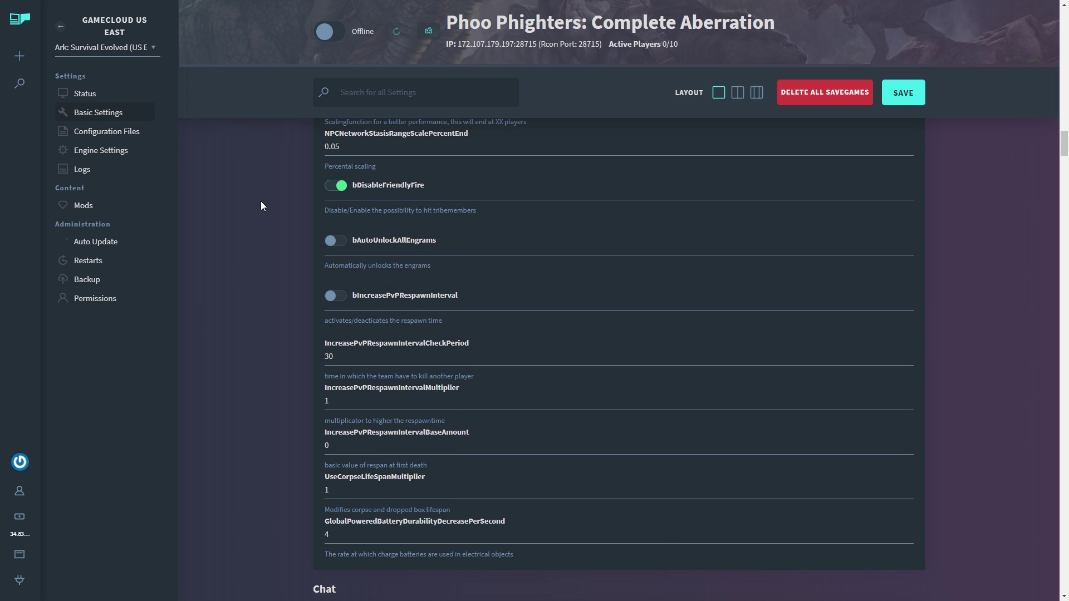
{"action": "left_click", "coordinate": [342, 188]}
{"action": "scroll", "coordinate": [251, 232], "scroll_direction": "down", "scroll_amount": 1}
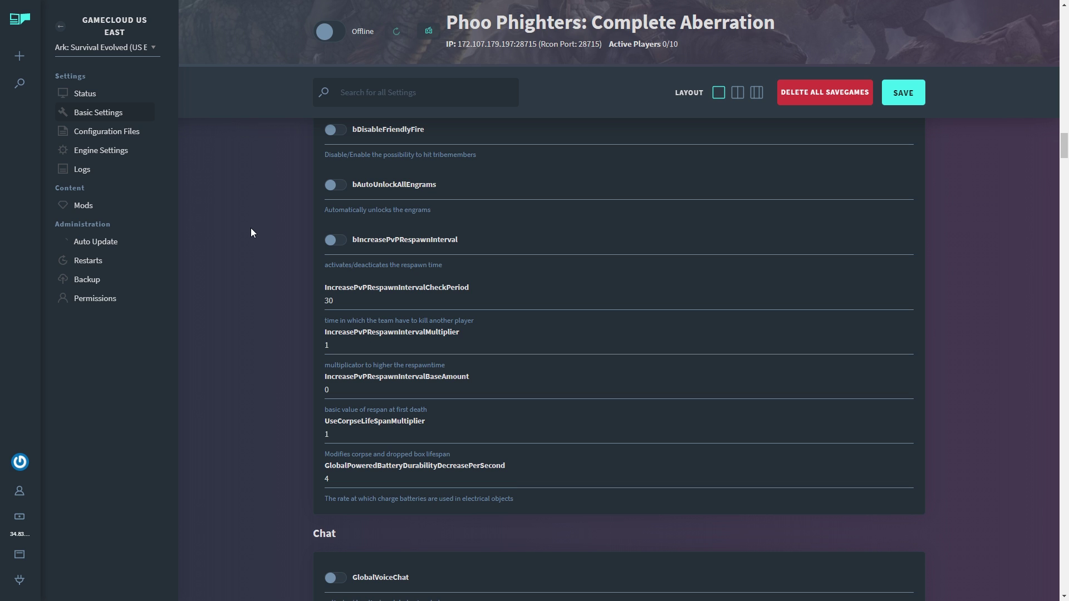
- Turn off AdminLogging in the Chat settings
{"action": "scroll", "coordinate": [251, 232], "scroll_direction": "down", "scroll_amount": 6}
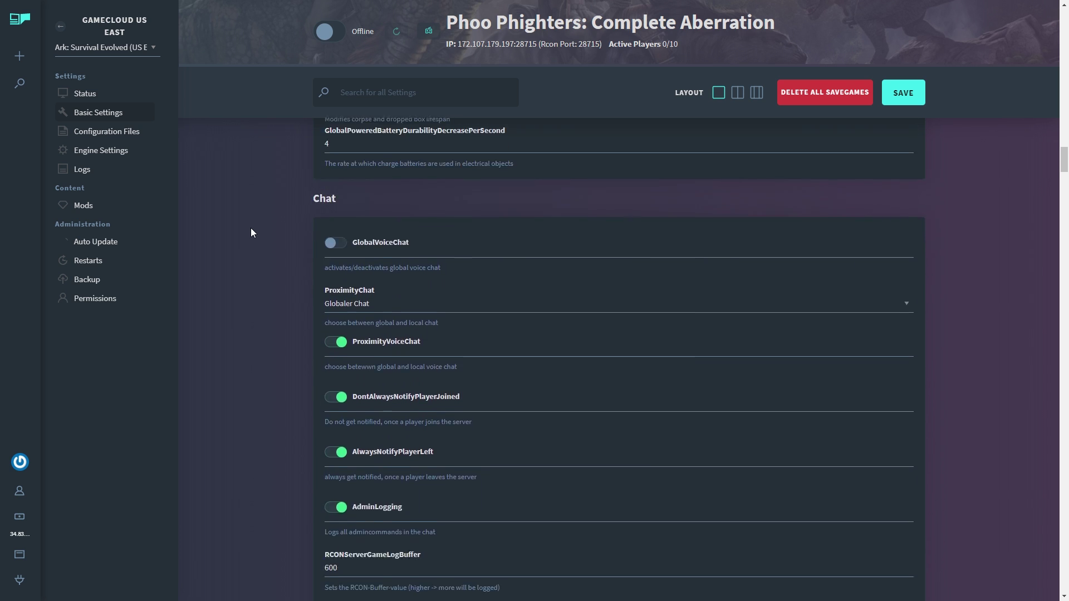
{"action": "scroll", "coordinate": [251, 232], "scroll_direction": "down", "scroll_amount": 1}
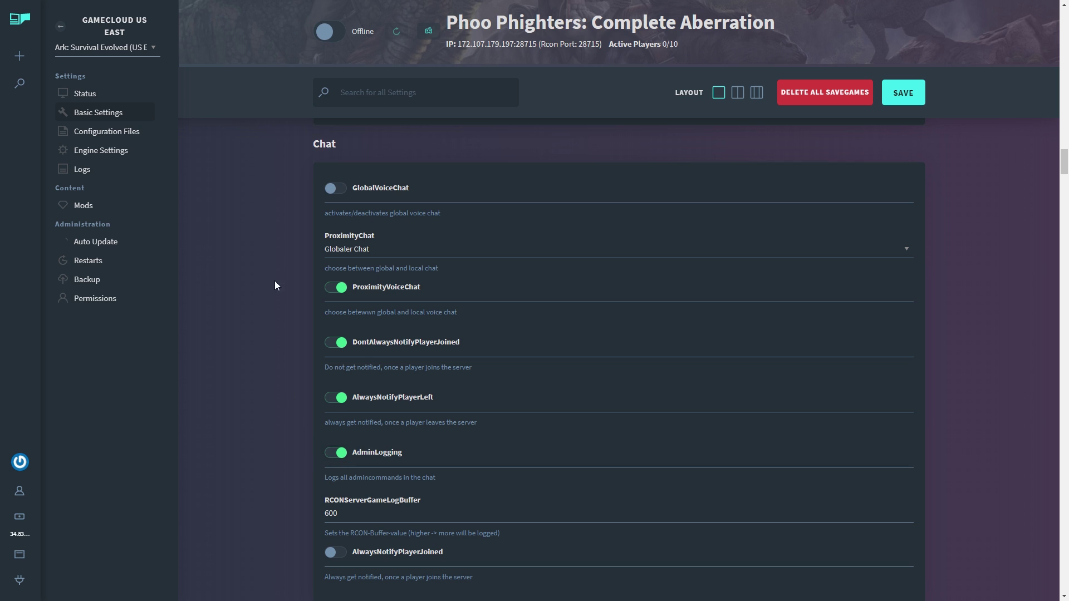
{"action": "scroll", "coordinate": [250, 282], "scroll_direction": "down", "scroll_amount": 2}
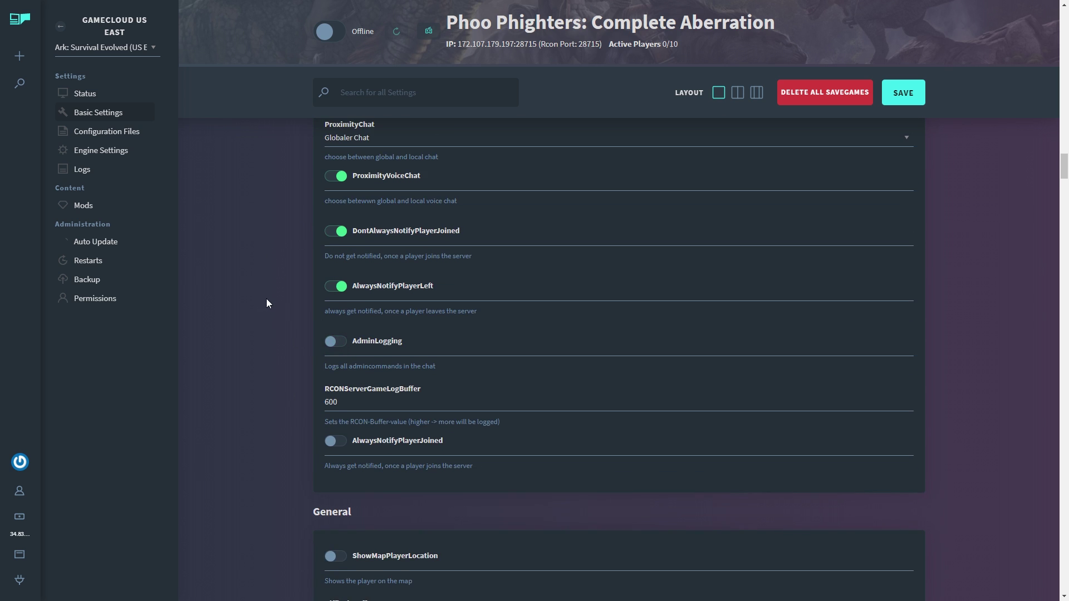
- Turn off AlwaysNotifyPlayerLeft, DontAlwaysNotifyPlayerJoined and ProximityVoiceChat in the Chat settings
{"action": "scroll", "coordinate": [266, 303], "scroll_direction": "down", "scroll_amount": 4}
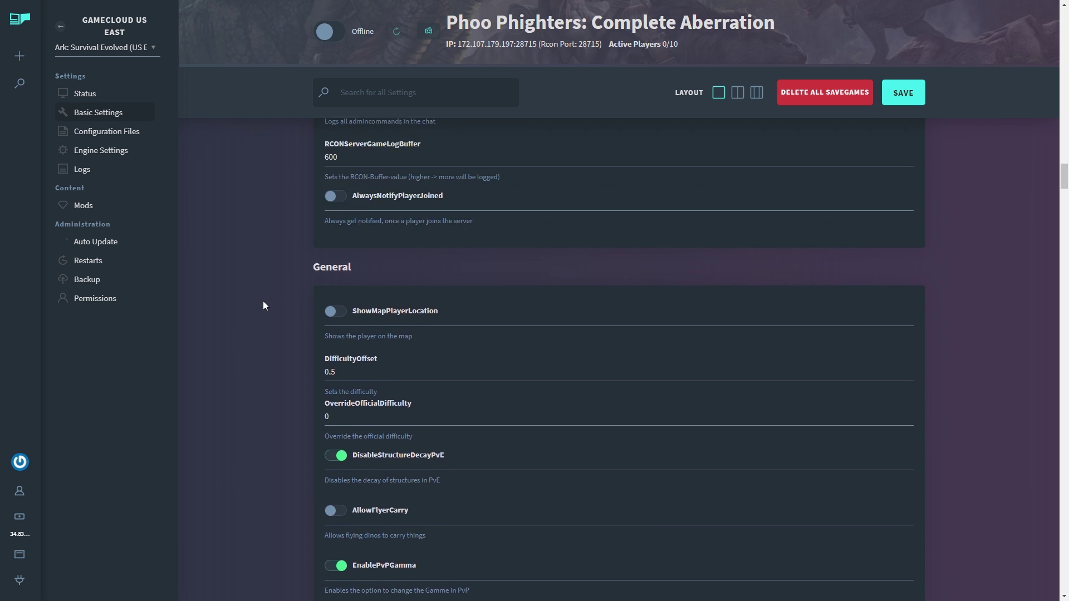
{"action": "scroll", "coordinate": [264, 305], "scroll_direction": "up", "scroll_amount": 3}
{"action": "scroll", "coordinate": [263, 301], "scroll_direction": "up", "scroll_amount": 2}
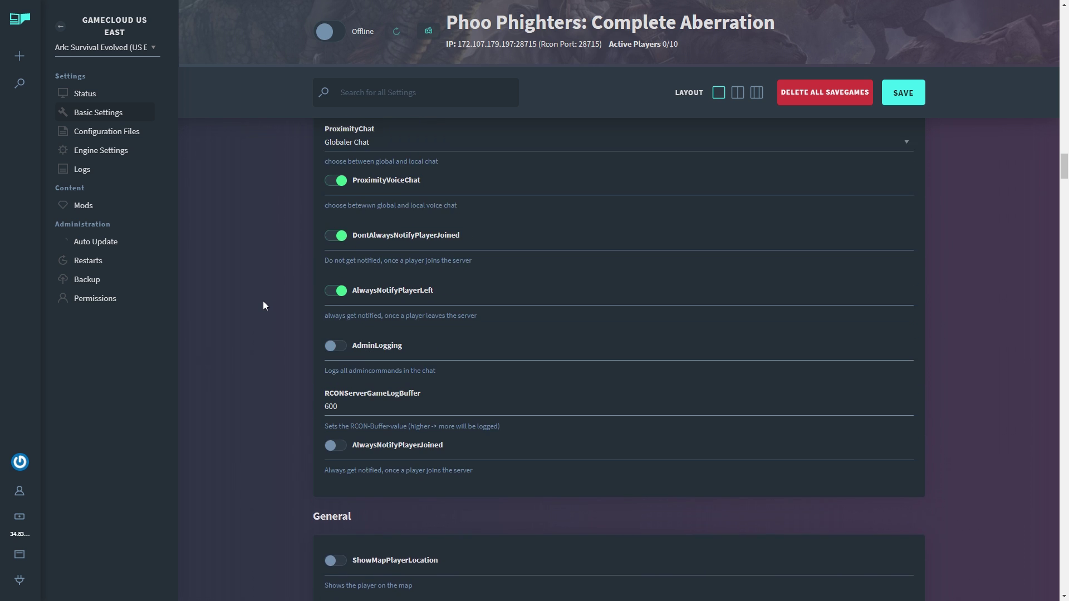
{"action": "left_click", "coordinate": [335, 341]}
{"action": "left_click", "coordinate": [335, 287]}
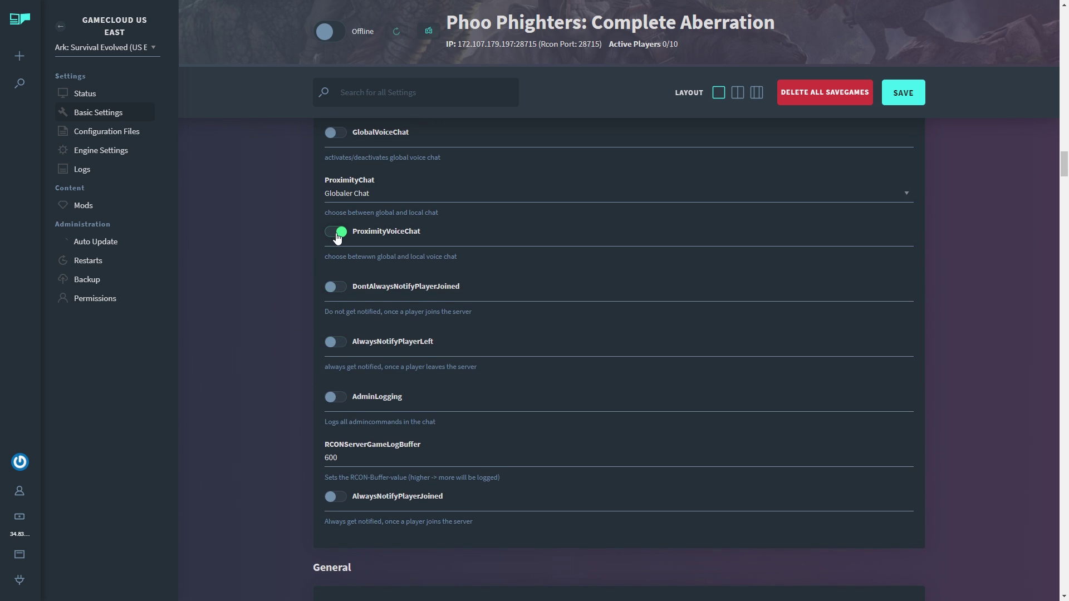
{"action": "left_click", "coordinate": [337, 233]}
{"action": "scroll", "coordinate": [270, 224], "scroll_direction": "up", "scroll_amount": 2}
- Enable ShowMapPlayerLocation in the General settings and set DifficultyOffset to 1.0
{"action": "scroll", "coordinate": [269, 224], "scroll_direction": "down", "scroll_amount": 5}
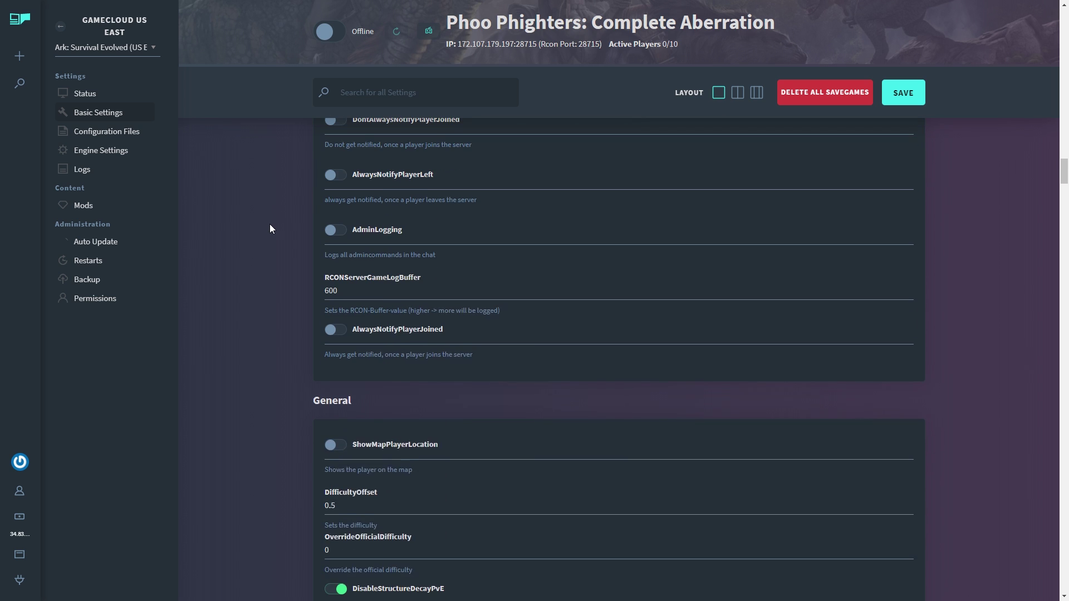
{"action": "scroll", "coordinate": [268, 227], "scroll_direction": "down", "scroll_amount": 4}
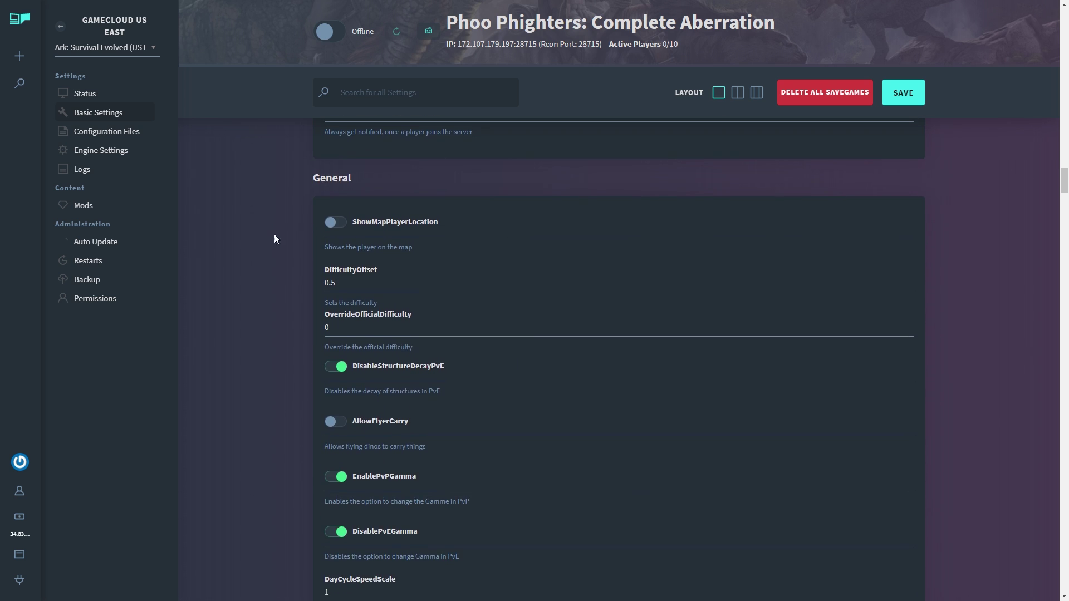
{"action": "left_click", "coordinate": [335, 226]}
{"action": "key", "text": "Tab"}
{"action": "type", "text": "10"}
{"action": "type", "text": ".0"}
{"action": "key", "text": "Tab"}
- Set OverrideOfficialDifficulty to 5.0 in the General settings
{"action": "left_click", "coordinate": [265, 323]}
{"action": "left_click_drag", "start_coordinate": [336, 327], "coordinate": [282, 323]}
{"action": "type", "text": "5.0"}
- Turn off EnablePvPGamma in the General settings
{"action": "scroll", "coordinate": [253, 316], "scroll_direction": "down", "scroll_amount": 2}
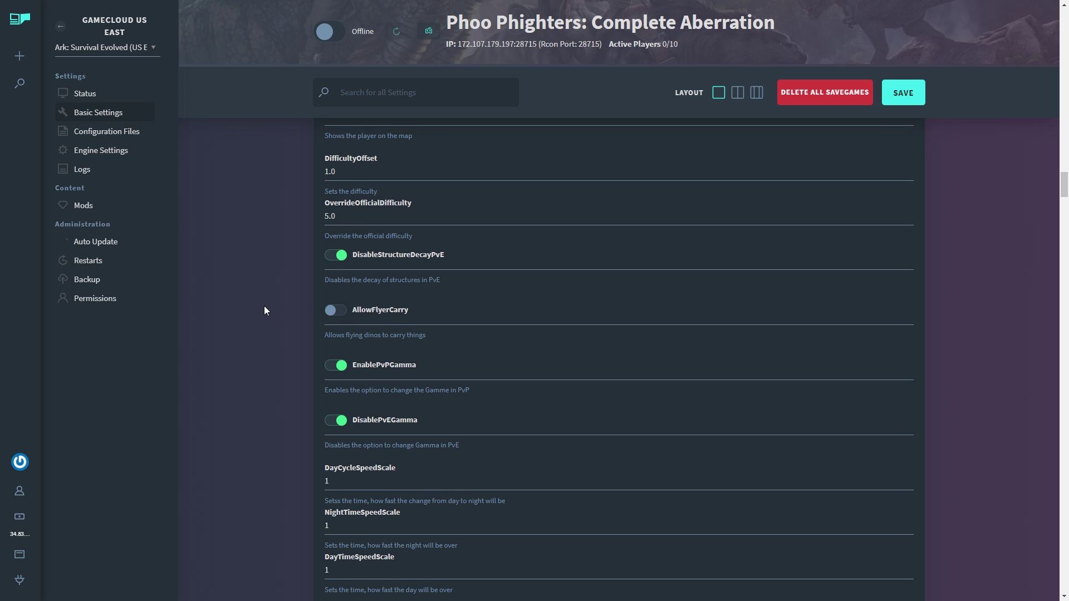
{"action": "scroll", "coordinate": [265, 307], "scroll_direction": "down", "scroll_amount": 1}
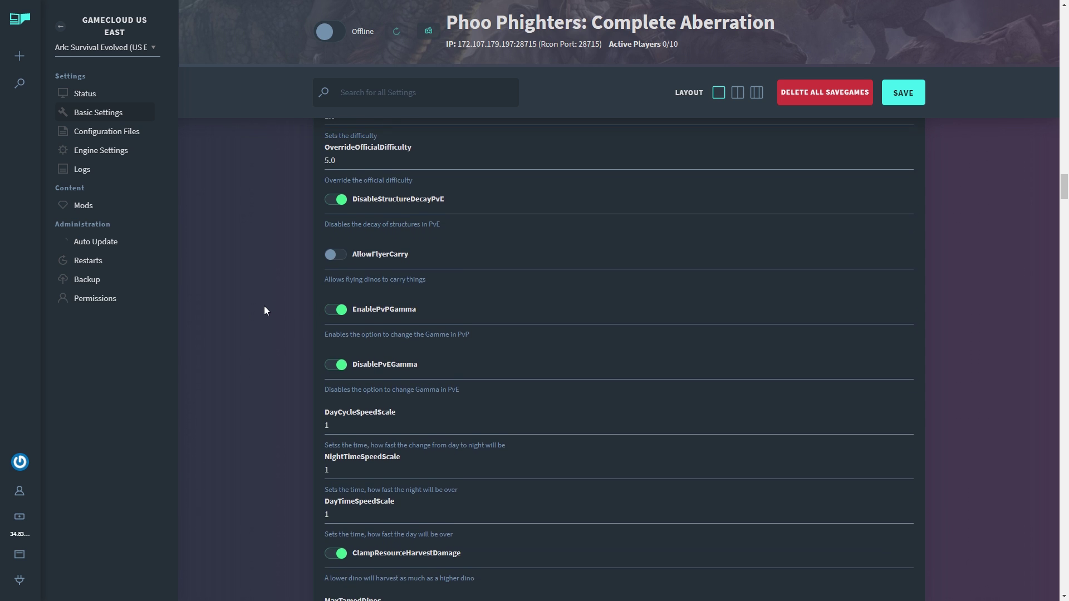
{"action": "left_click", "coordinate": [335, 311]}
{"action": "scroll", "coordinate": [260, 304], "scroll_direction": "down", "scroll_amount": 1}
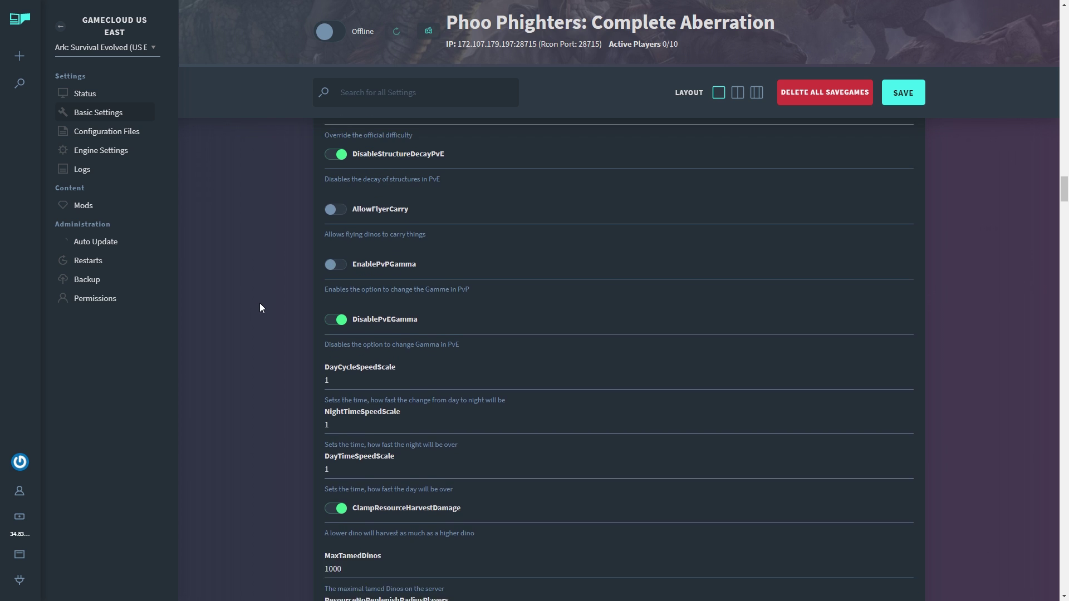
{"action": "scroll", "coordinate": [264, 305], "scroll_direction": "down", "scroll_amount": 1}
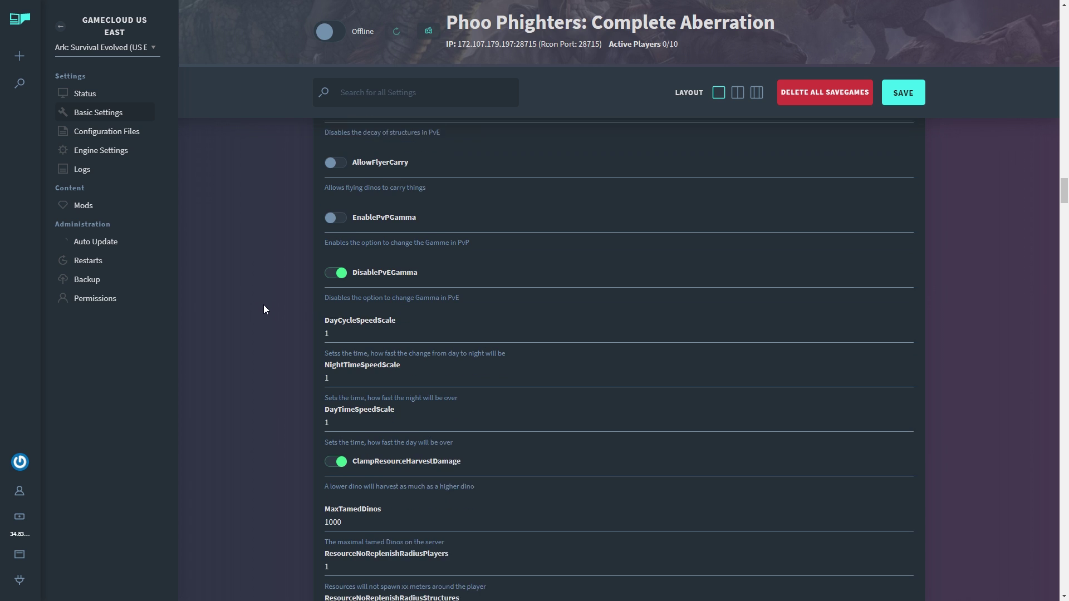
- Set DayCycleSpeedScale to 2, NightTimeSpeedScale to 2.5 and DayTimeSpeedScale to 0.5
{"action": "scroll", "coordinate": [247, 304], "scroll_direction": "down", "scroll_amount": 1}
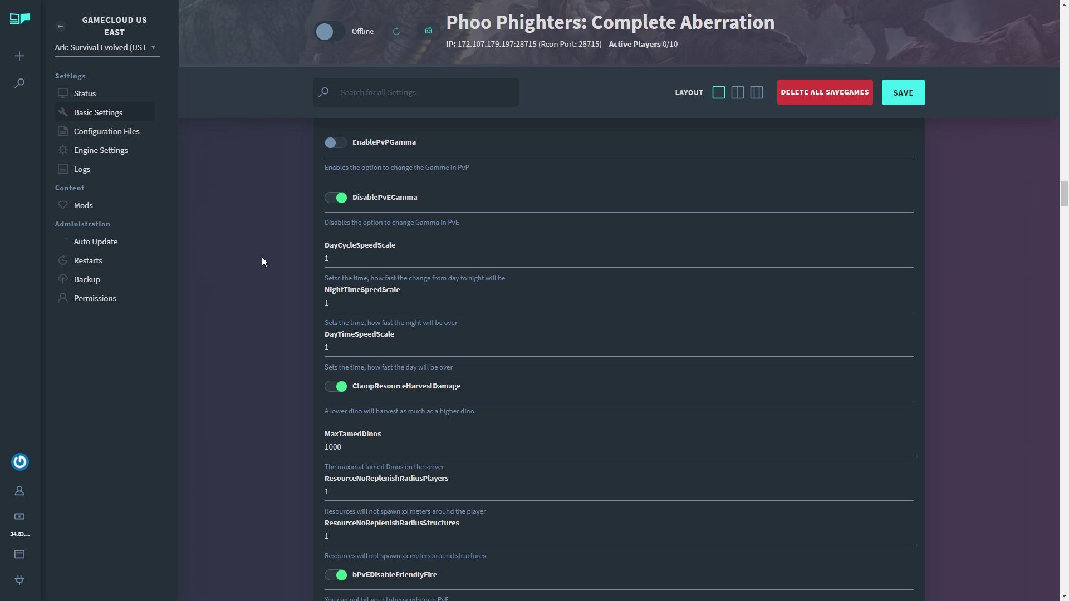
{"action": "left_click_drag", "start_coordinate": [331, 259], "coordinate": [255, 254]}
{"action": "type", "text": "2"}
{"action": "left_click_drag", "start_coordinate": [346, 306], "coordinate": [257, 296]}
{"action": "type", "text": "2.5"}
{"action": "left_click_drag", "start_coordinate": [350, 345], "coordinate": [285, 351]}
{"action": "type", "text": "0.5"}
{"action": "left_click", "coordinate": [279, 346]}
- Set DayCycleSpeedScale, NightTimeSpeedScale and DayTimeSpeedScale back to 1
{"action": "left_click_drag", "start_coordinate": [333, 258], "coordinate": [268, 264]}
{"action": "type", "text": "1"}
{"action": "key", "text": "Tab"}
{"action": "type", "text": "1"}
{"action": "left_click_drag", "start_coordinate": [335, 347], "coordinate": [317, 351]}
{"action": "type", "text": "1"}
{"action": "left_click", "coordinate": [267, 328]}
- Set MaxTamedDinos to 10000 in the General settings
{"action": "scroll", "coordinate": [263, 323], "scroll_direction": "down", "scroll_amount": 2}
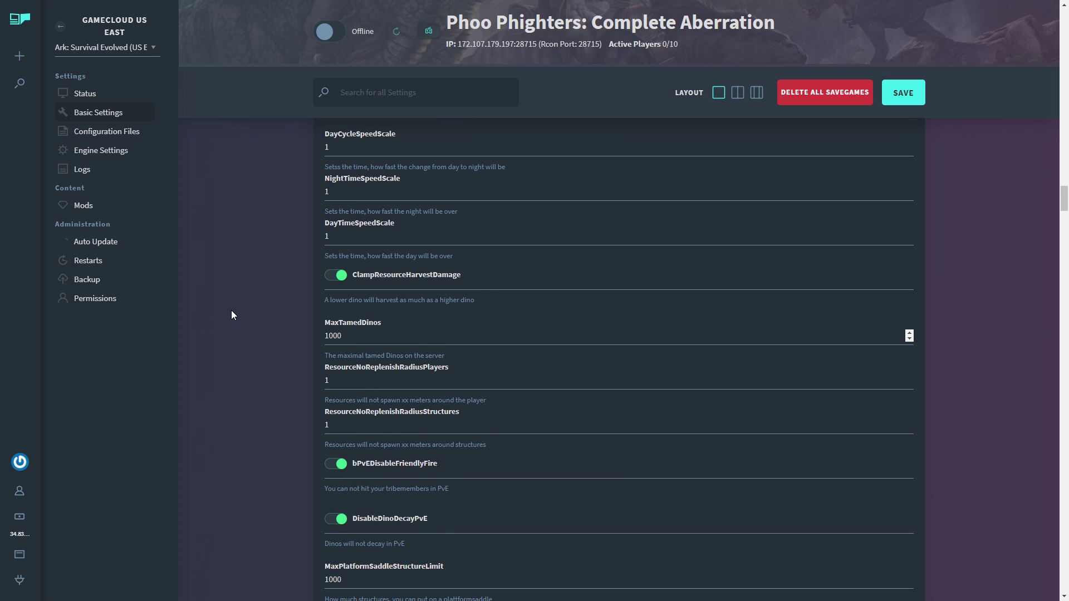
{"action": "scroll", "coordinate": [255, 309], "scroll_direction": "down", "scroll_amount": 1}
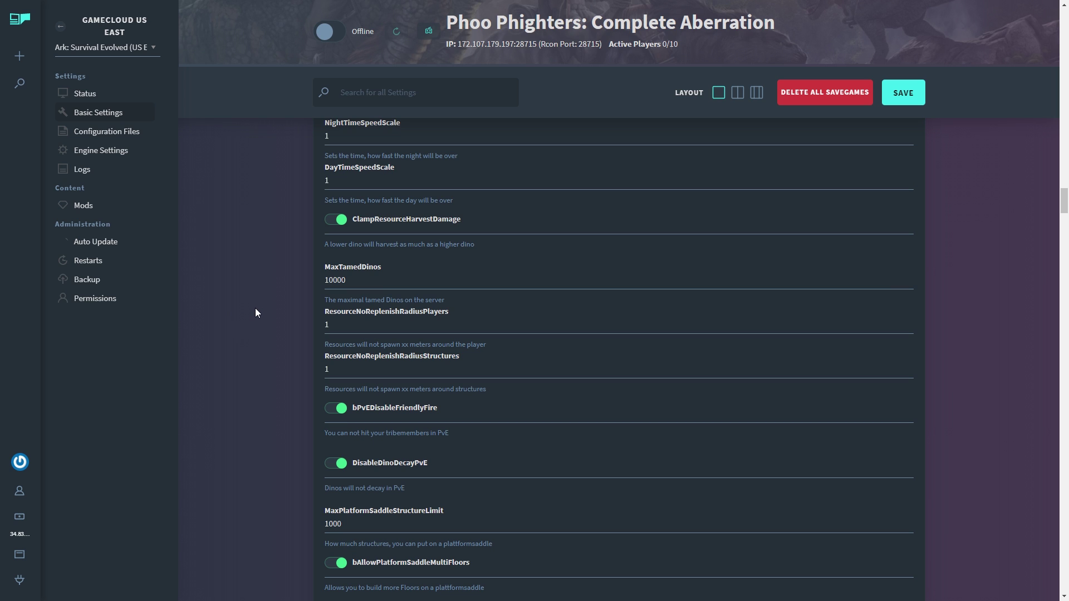
- Turn off DisableImprintDinoBuff in the General settings
{"action": "scroll", "coordinate": [256, 308], "scroll_direction": "down", "scroll_amount": 2}
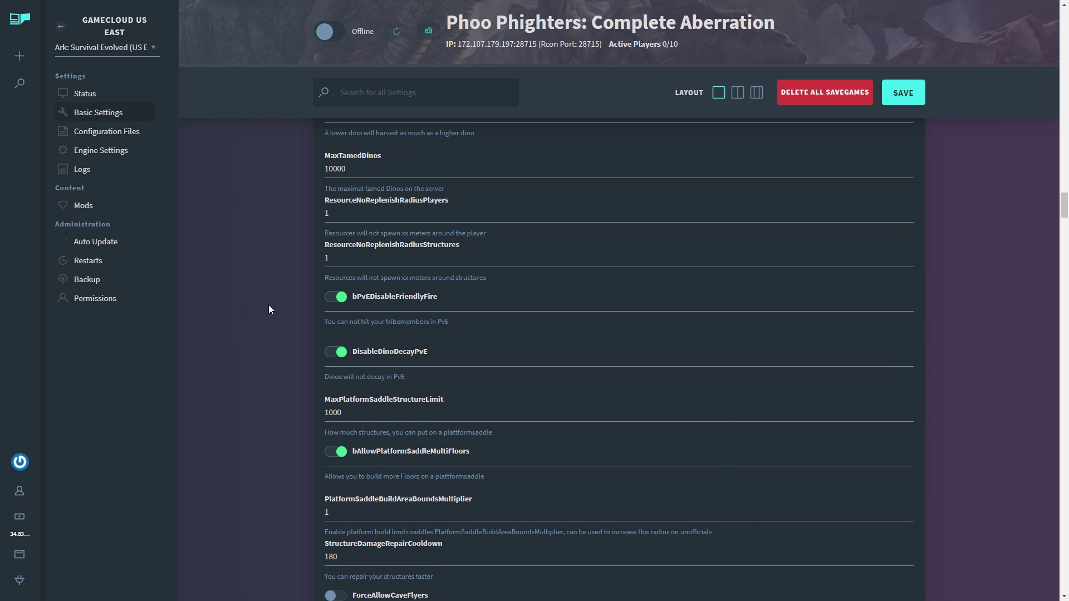
{"action": "scroll", "coordinate": [268, 299], "scroll_direction": "down", "scroll_amount": 1}
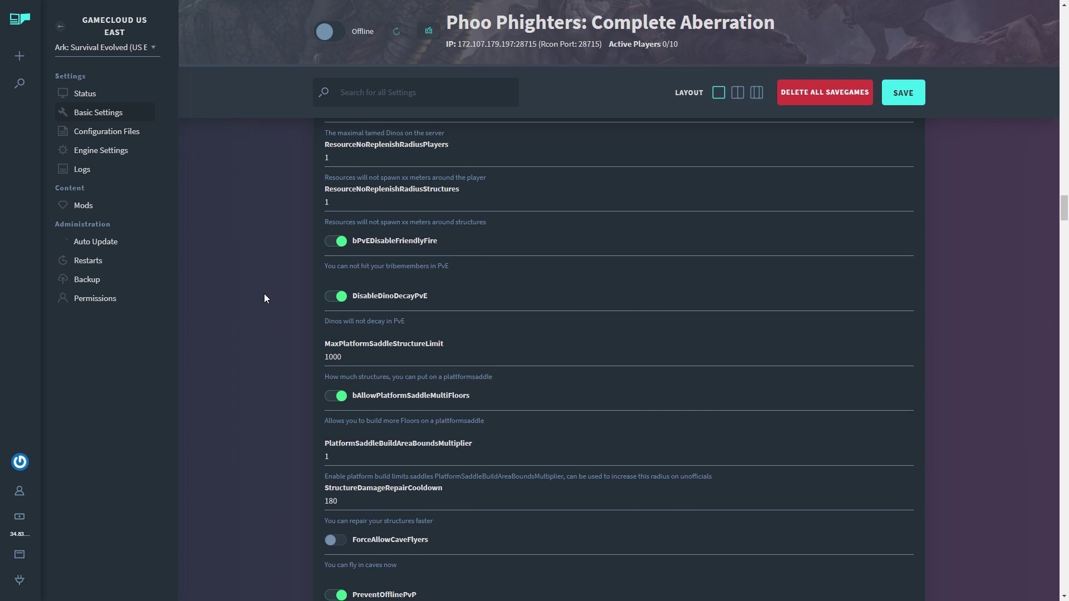
{"action": "scroll", "coordinate": [265, 299], "scroll_direction": "down", "scroll_amount": 1}
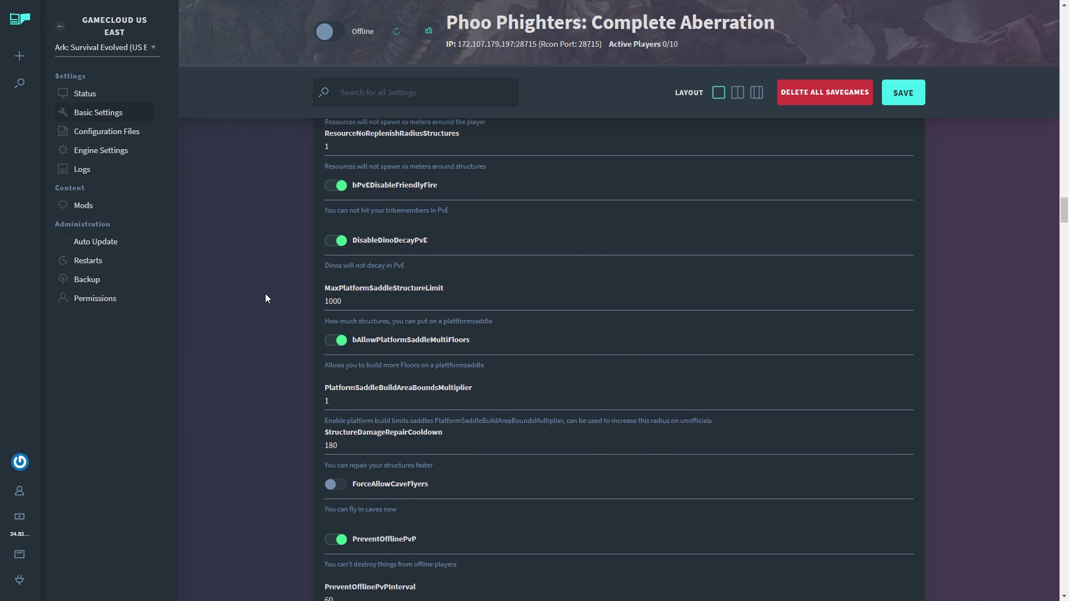
{"action": "scroll", "coordinate": [265, 298], "scroll_direction": "down", "scroll_amount": 1}
{"action": "scroll", "coordinate": [266, 299], "scroll_direction": "down", "scroll_amount": 2}
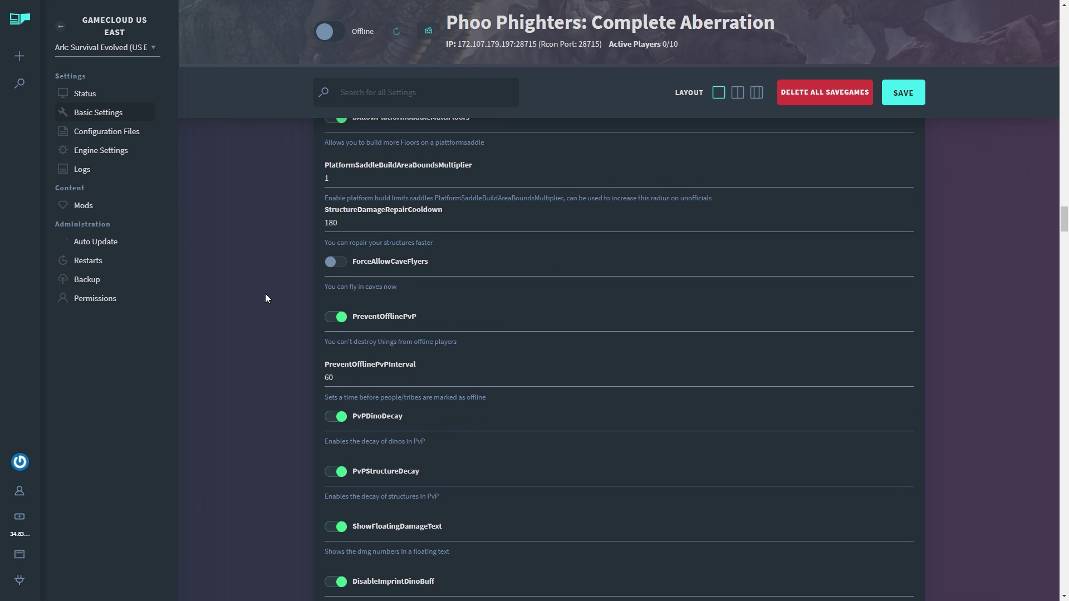
{"action": "scroll", "coordinate": [265, 294], "scroll_direction": "down", "scroll_amount": 4}
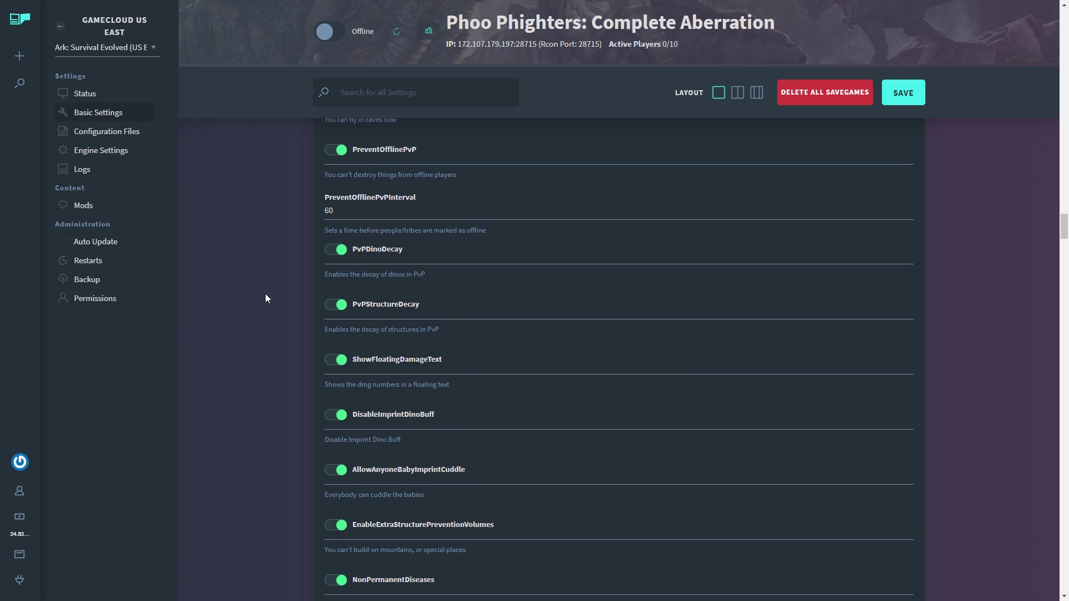
{"action": "scroll", "coordinate": [266, 298], "scroll_direction": "down", "scroll_amount": 1}
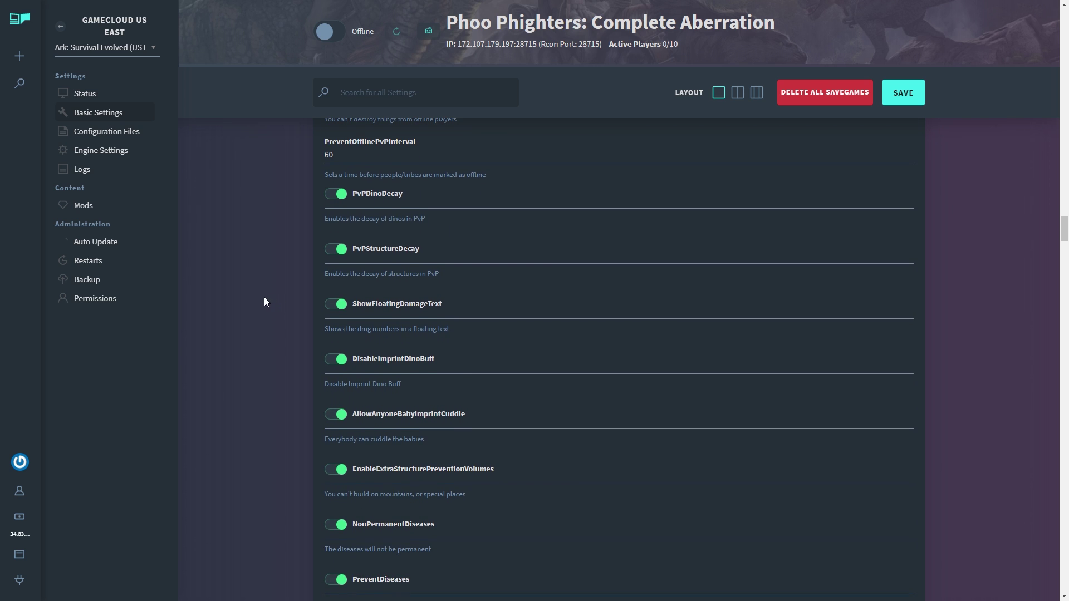
{"action": "scroll", "coordinate": [265, 302], "scroll_direction": "down", "scroll_amount": 1}
{"action": "scroll", "coordinate": [263, 298], "scroll_direction": "up", "scroll_amount": 12}
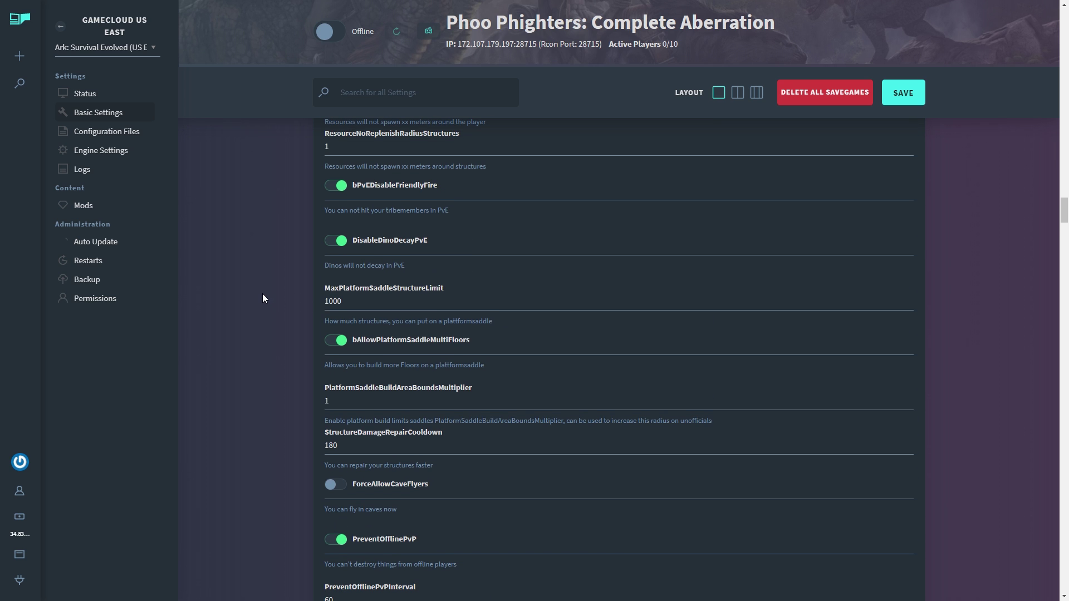
{"action": "scroll", "coordinate": [262, 294], "scroll_direction": "down", "scroll_amount": 11}
{"action": "scroll", "coordinate": [263, 298], "scroll_direction": "down", "scroll_amount": 1}
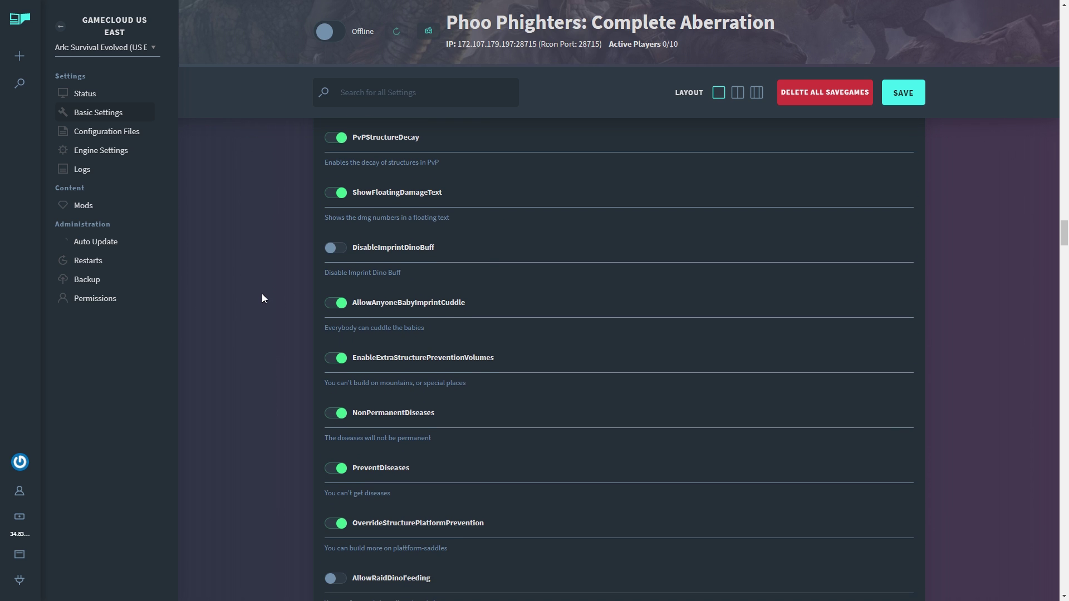
{"action": "scroll", "coordinate": [263, 298], "scroll_direction": "down", "scroll_amount": 1}
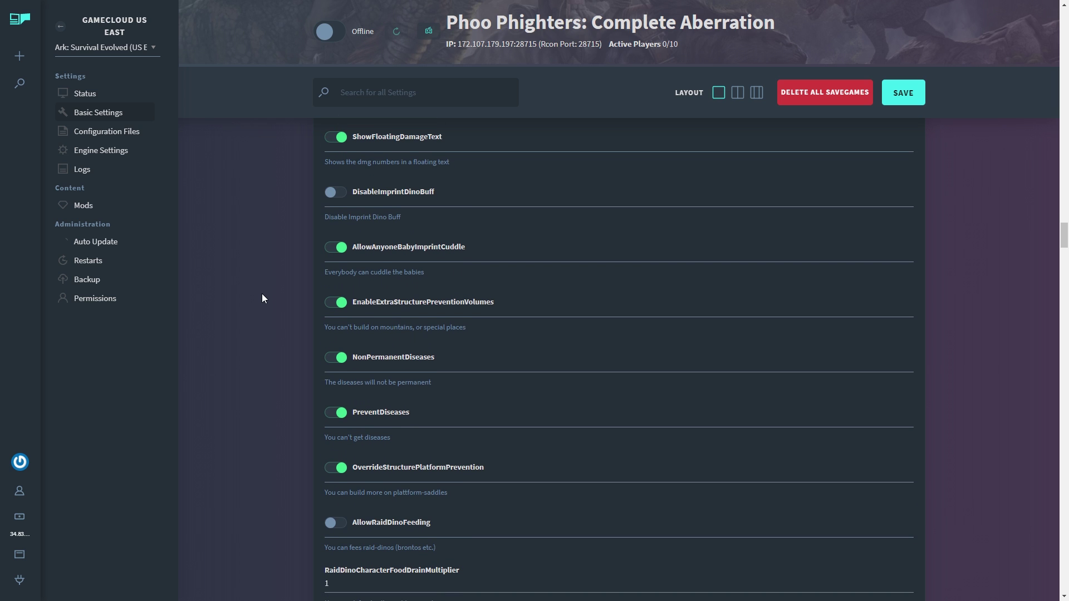
{"action": "scroll", "coordinate": [264, 292], "scroll_direction": "down", "scroll_amount": 1}
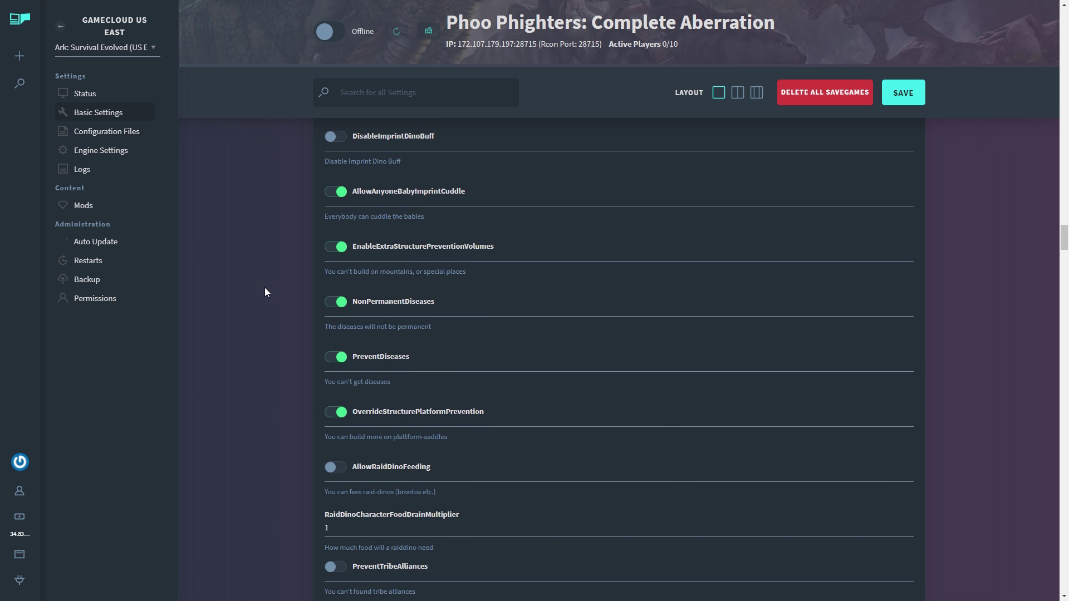
{"action": "scroll", "coordinate": [271, 284], "scroll_direction": "down", "scroll_amount": 1}
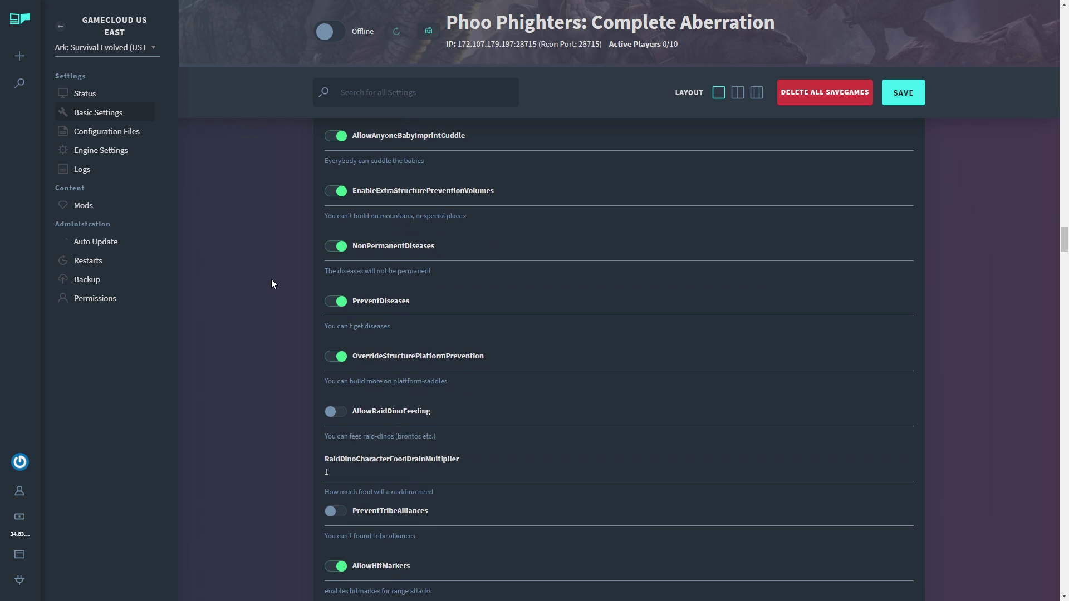
{"action": "left_click", "coordinate": [337, 247]}
{"action": "scroll", "coordinate": [256, 242], "scroll_direction": "down", "scroll_amount": 1}
{"action": "left_click", "coordinate": [330, 191]}
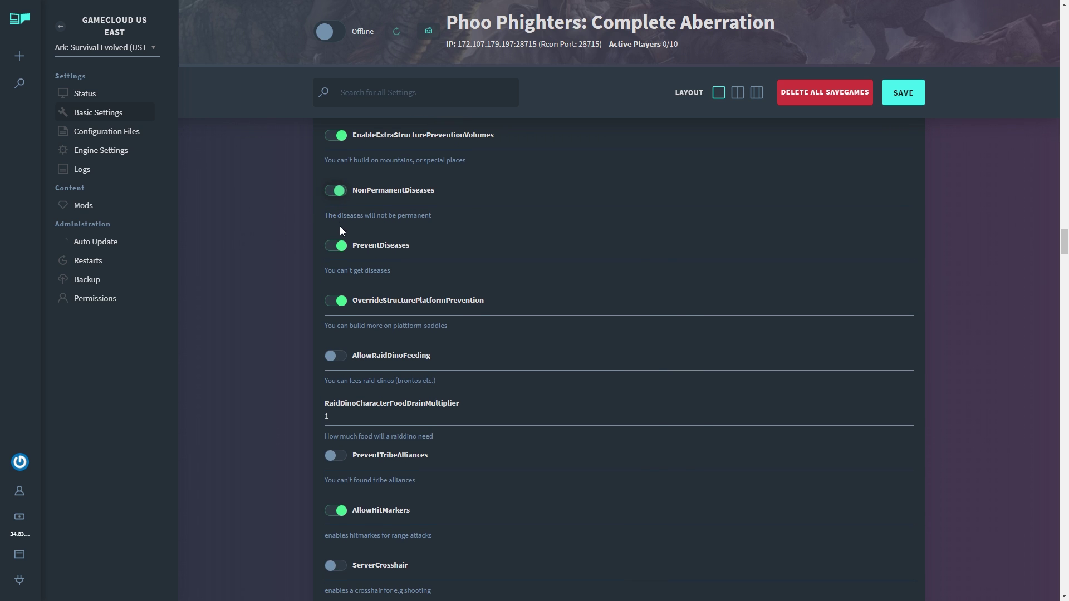
- Turn off PreventDiseases and turn on ServerCrosshair in the General settings
{"action": "left_click", "coordinate": [337, 247]}
{"action": "scroll", "coordinate": [259, 239], "scroll_direction": "down", "scroll_amount": 1}
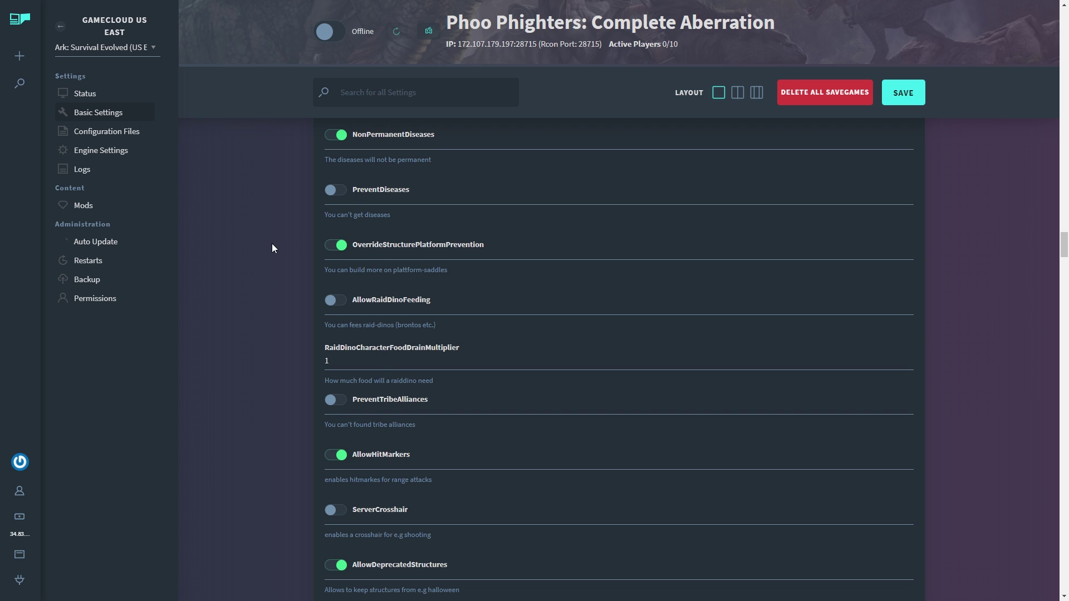
{"action": "scroll", "coordinate": [272, 247], "scroll_direction": "down", "scroll_amount": 1}
{"action": "scroll", "coordinate": [270, 249], "scroll_direction": "down", "scroll_amount": 2}
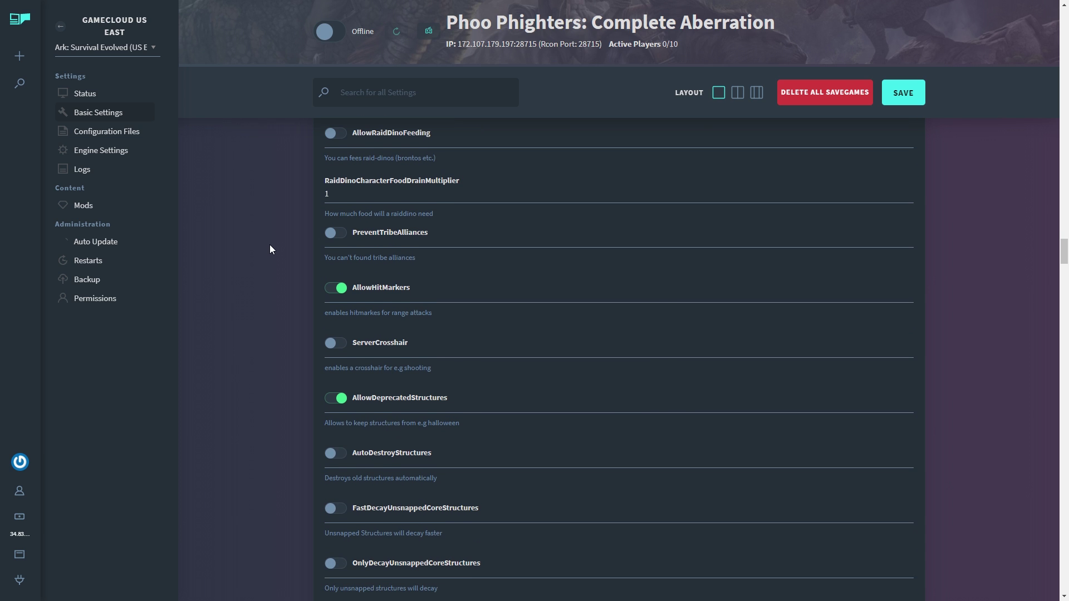
{"action": "scroll", "coordinate": [269, 244], "scroll_direction": "down", "scroll_amount": 1}
{"action": "left_click", "coordinate": [334, 287]}
- Turn on bUseCorpseLocator and bDisableStructurePlacementCollision in the General settings
{"action": "scroll", "coordinate": [261, 265], "scroll_direction": "down", "scroll_amount": 2}
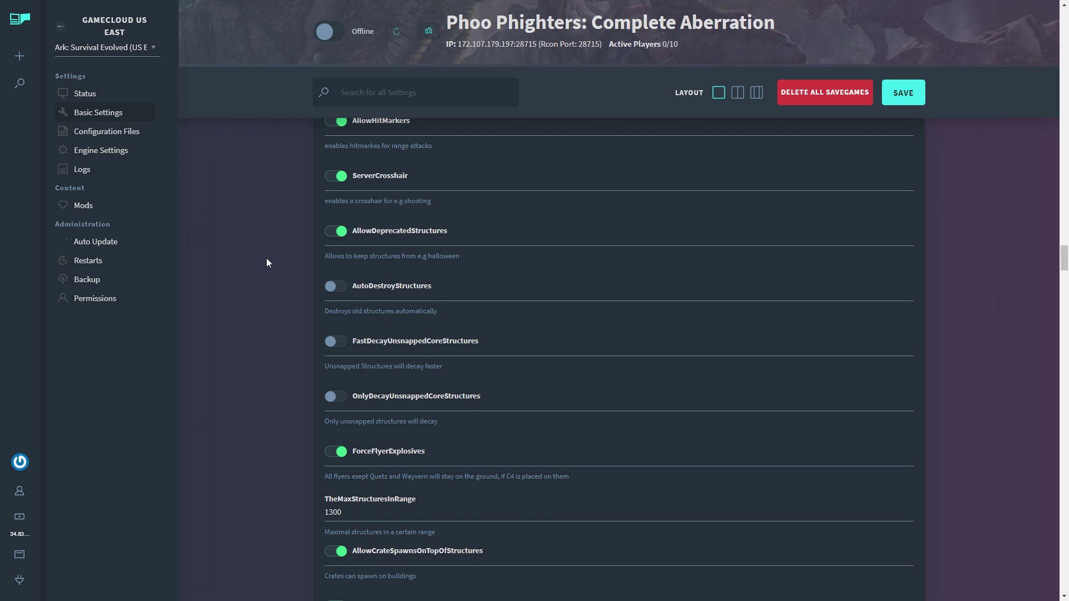
{"action": "scroll", "coordinate": [266, 258], "scroll_direction": "down", "scroll_amount": 1}
{"action": "scroll", "coordinate": [266, 258], "scroll_direction": "down", "scroll_amount": 1}
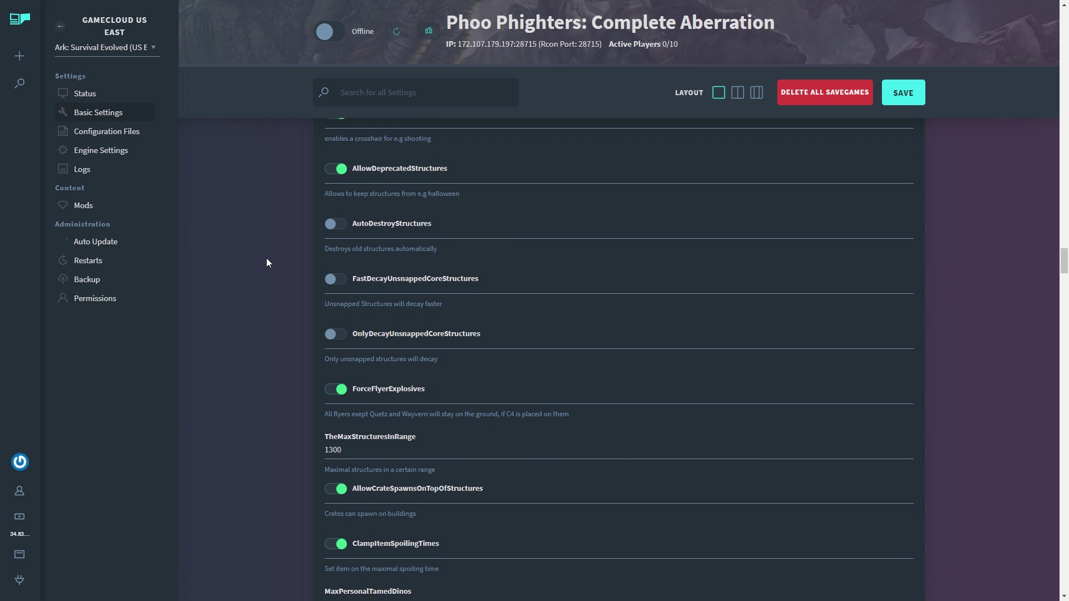
{"action": "scroll", "coordinate": [266, 258], "scroll_direction": "down", "scroll_amount": 1}
{"action": "scroll", "coordinate": [266, 261], "scroll_direction": "down", "scroll_amount": 2}
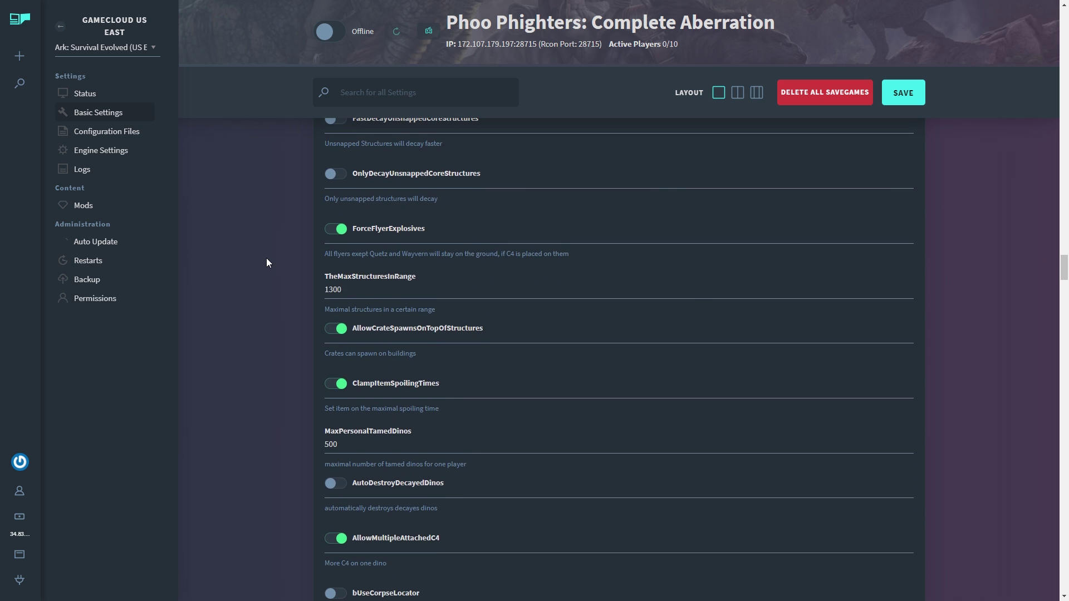
{"action": "scroll", "coordinate": [267, 258], "scroll_direction": "down", "scroll_amount": 1}
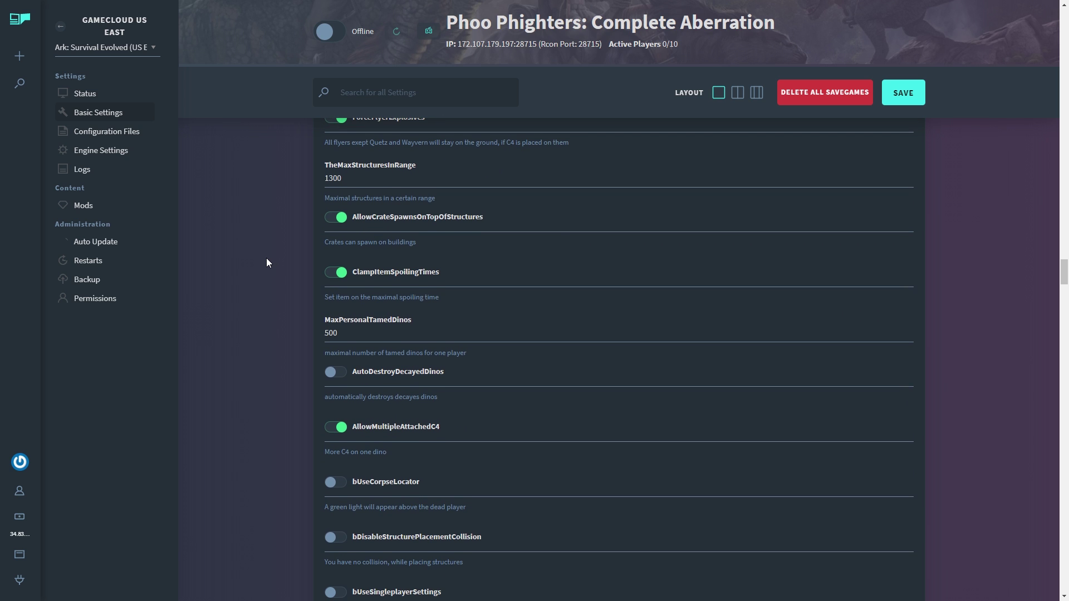
{"action": "scroll", "coordinate": [266, 259], "scroll_direction": "down", "scroll_amount": 2}
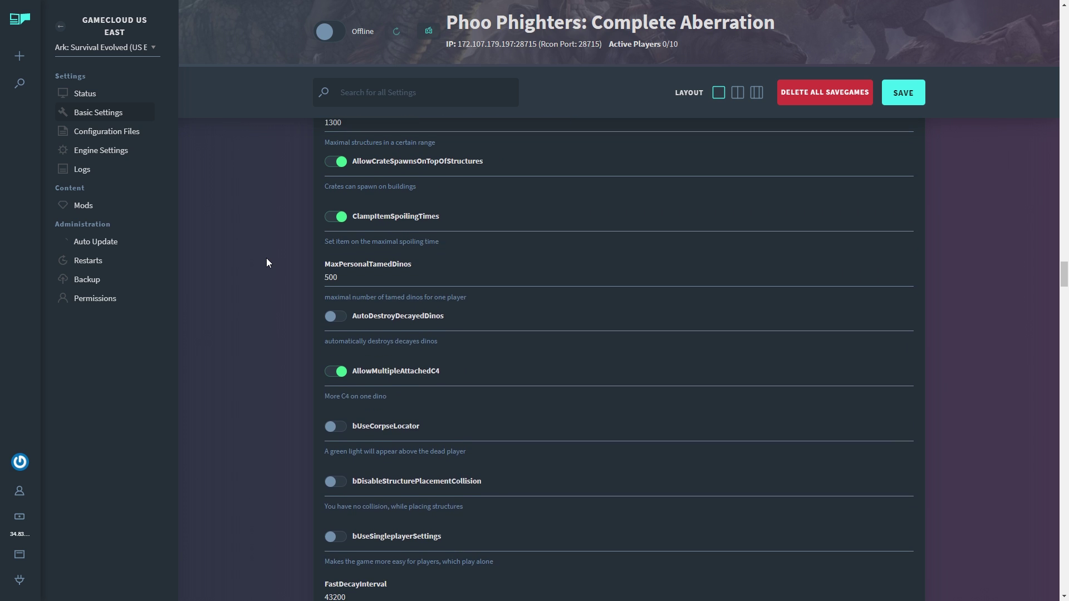
{"action": "scroll", "coordinate": [267, 258], "scroll_direction": "down", "scroll_amount": 1}
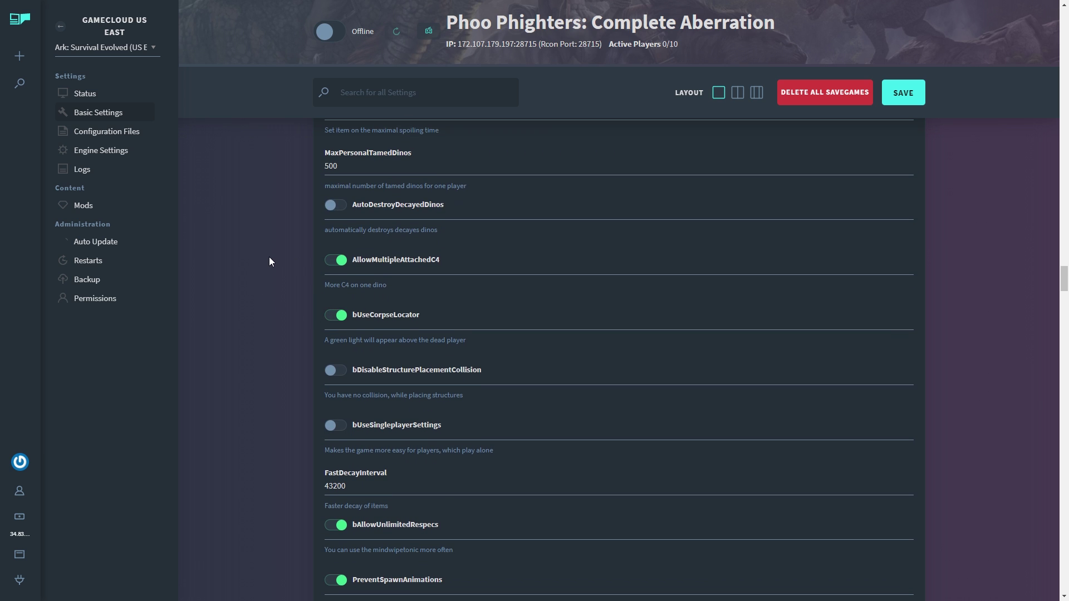
{"action": "scroll", "coordinate": [269, 262], "scroll_direction": "down", "scroll_amount": 2}
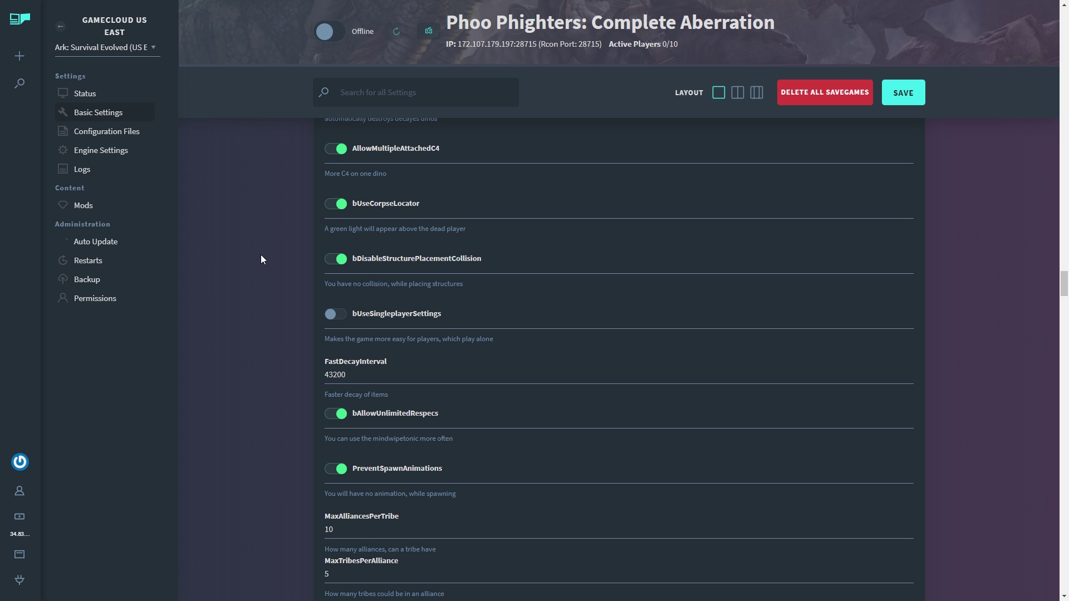
- Review the remaining General settings, from bUseSingleplayerSettings through StructurePickupHoldDuration
{"action": "scroll", "coordinate": [260, 255], "scroll_direction": "down", "scroll_amount": 1}
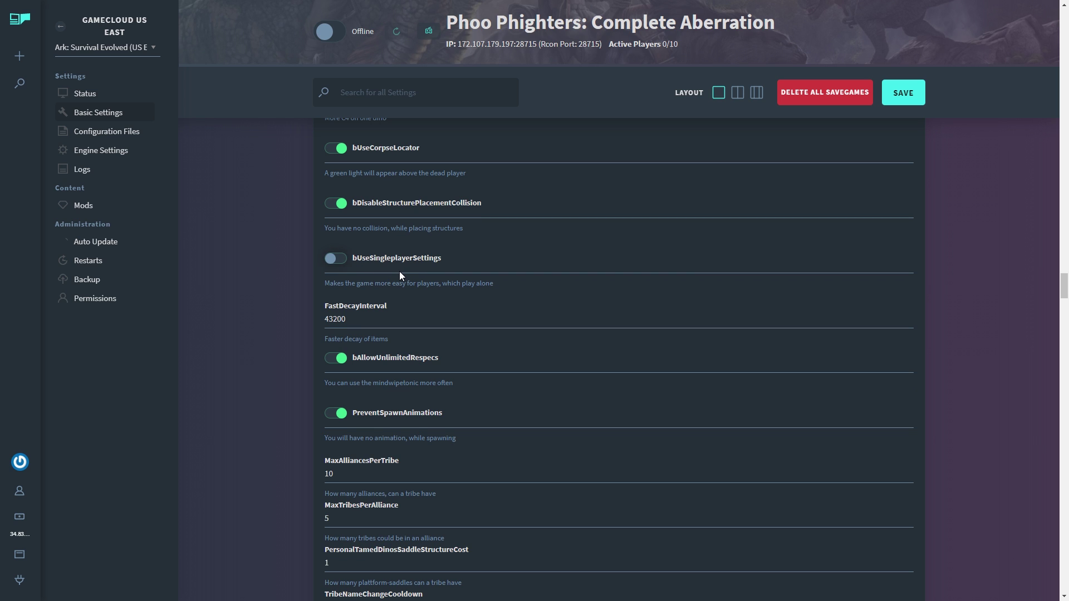
{"action": "scroll", "coordinate": [272, 281], "scroll_direction": "down", "scroll_amount": 1}
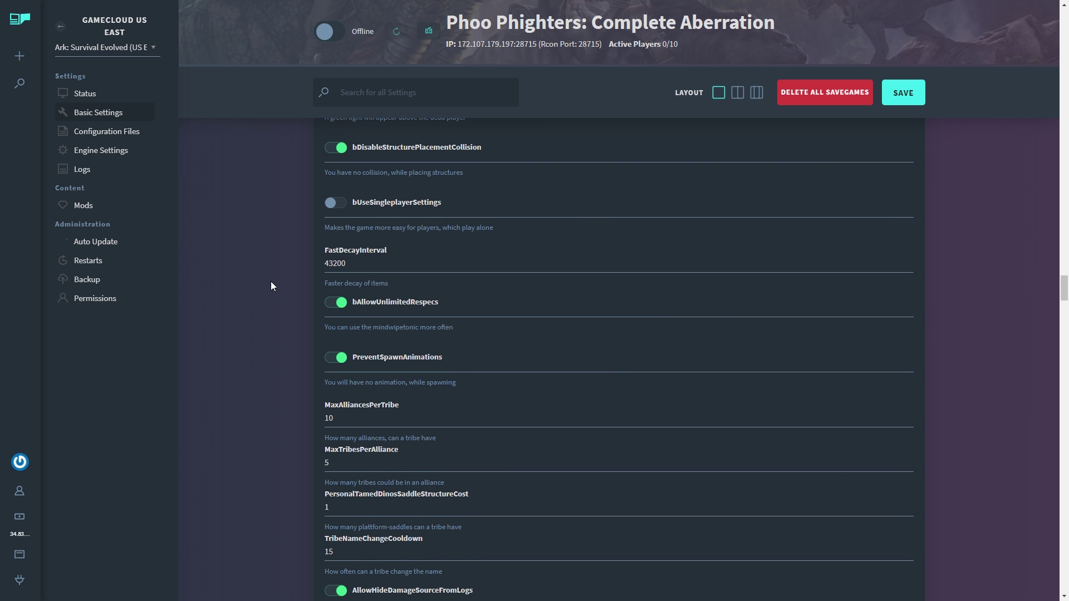
{"action": "scroll", "coordinate": [271, 281], "scroll_direction": "down", "scroll_amount": 1}
{"action": "scroll", "coordinate": [270, 282], "scroll_direction": "down", "scroll_amount": 1}
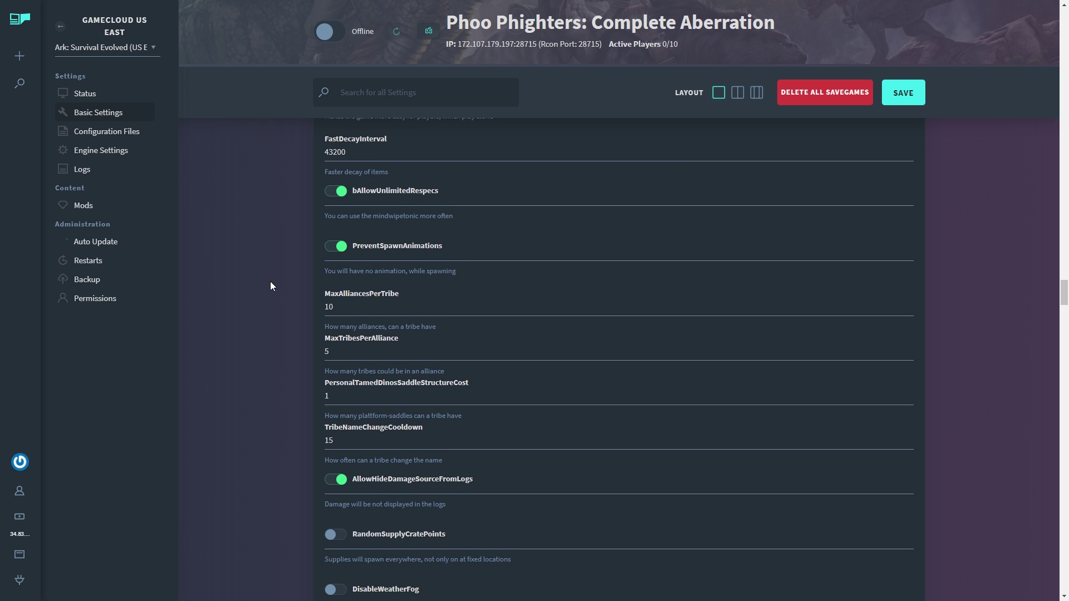
{"action": "scroll", "coordinate": [269, 281], "scroll_direction": "down", "scroll_amount": 4}
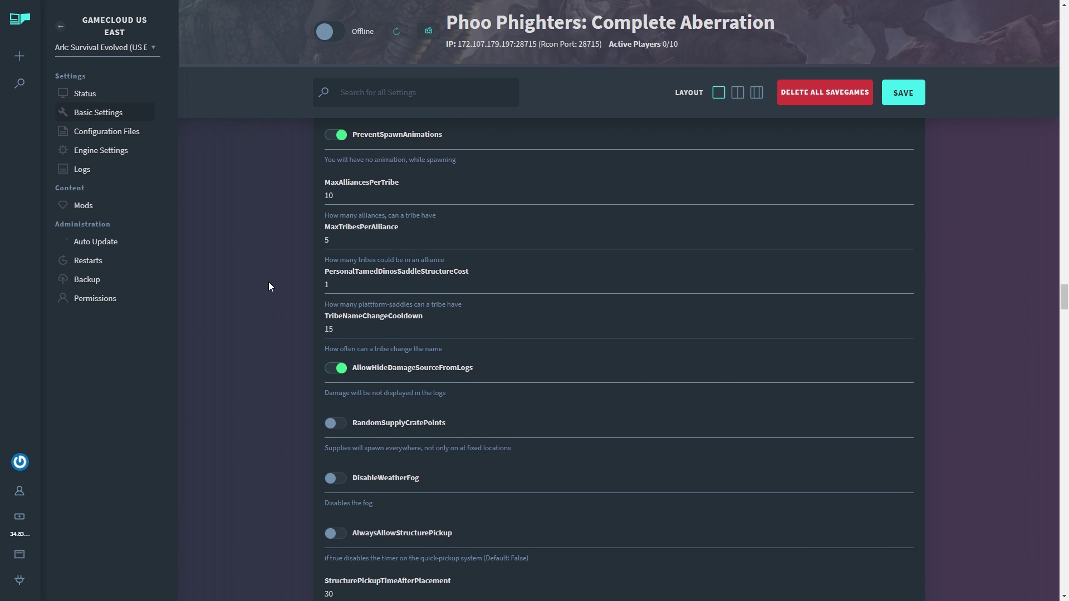
{"action": "scroll", "coordinate": [269, 287], "scroll_direction": "up", "scroll_amount": 1}
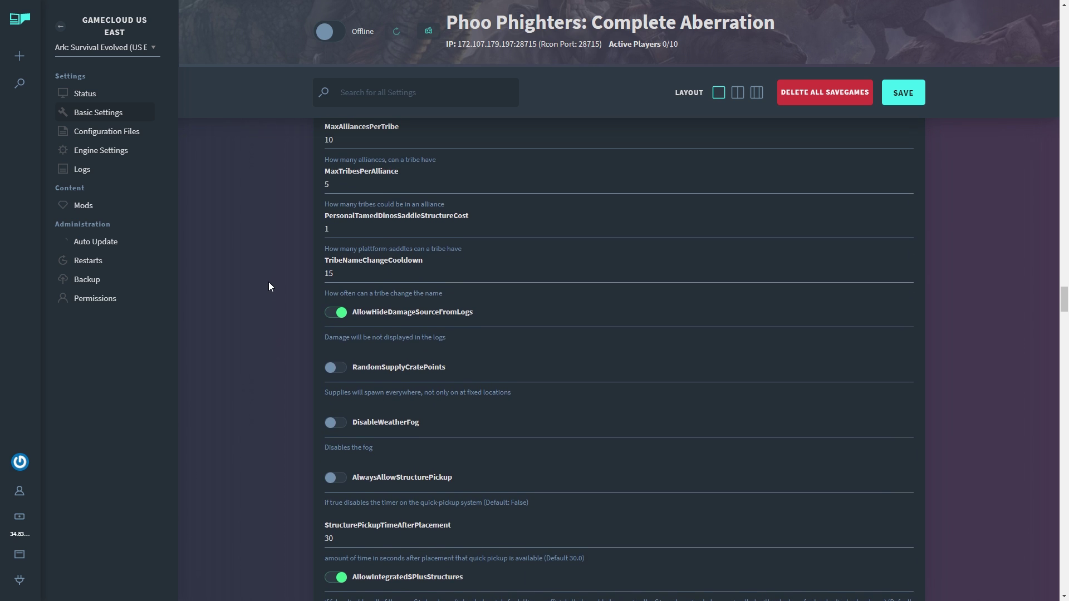
{"action": "scroll", "coordinate": [269, 286], "scroll_direction": "down", "scroll_amount": 2}
{"action": "scroll", "coordinate": [268, 287], "scroll_direction": "down", "scroll_amount": 1}
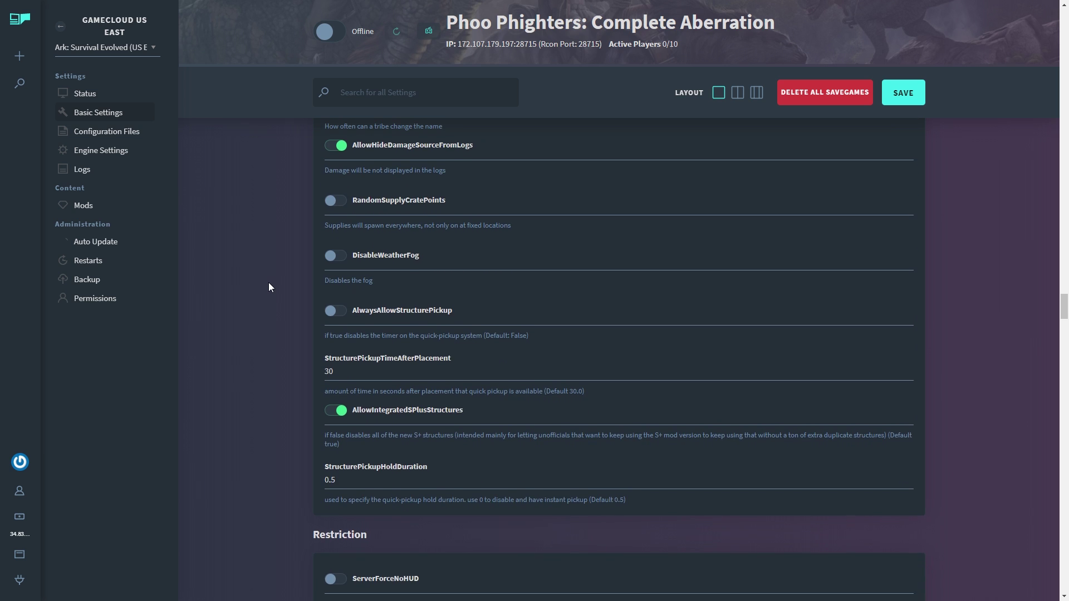
{"action": "scroll", "coordinate": [269, 287], "scroll_direction": "down", "scroll_amount": 1}
{"action": "scroll", "coordinate": [259, 218], "scroll_direction": "up", "scroll_amount": 2}
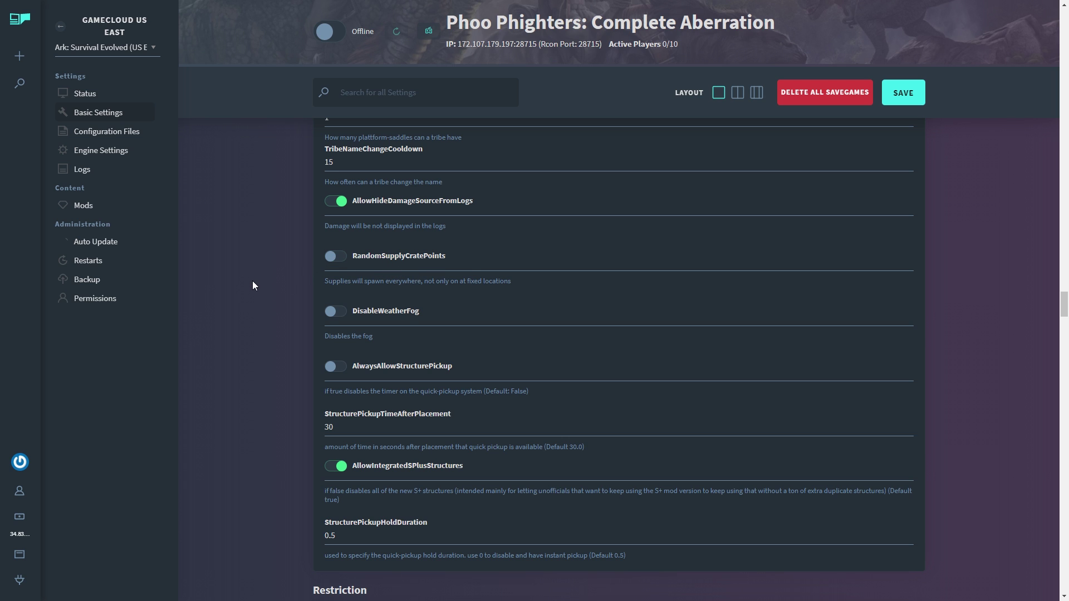
{"action": "scroll", "coordinate": [253, 286], "scroll_direction": "down", "scroll_amount": 2}
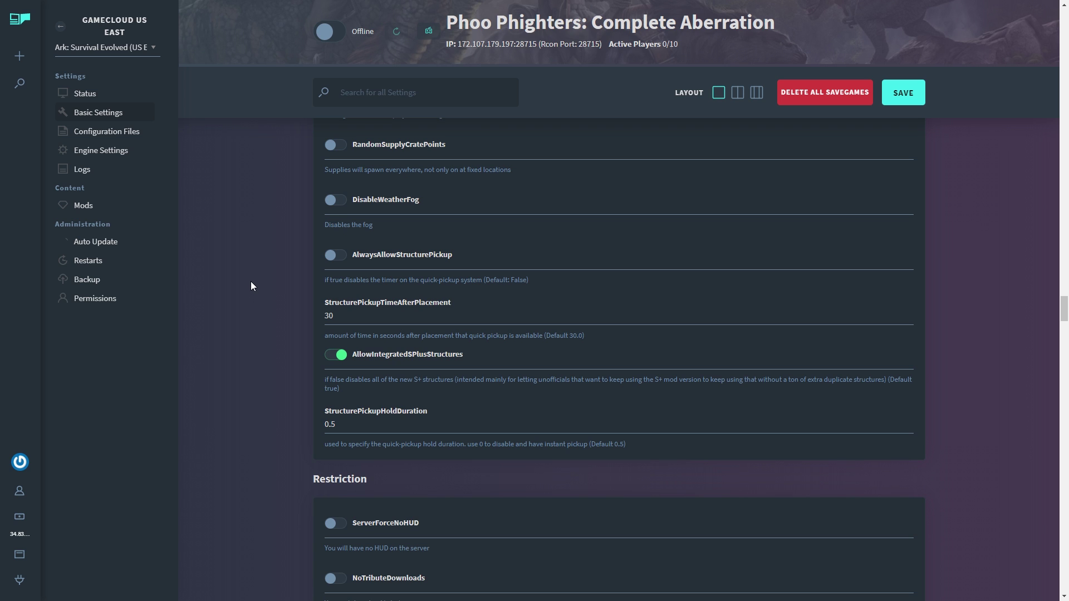
- Review the Restriction settings, from ServerForceNoHUD through PreventOfflinePvPConnectionInvincibleInterval
{"action": "scroll", "coordinate": [248, 279], "scroll_direction": "down", "scroll_amount": 5}
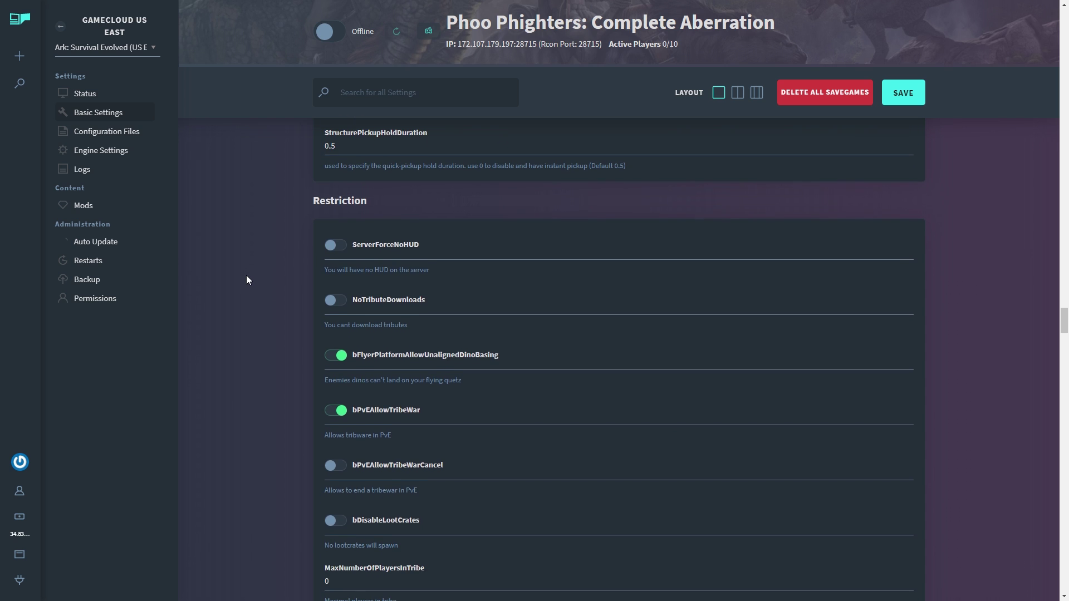
{"action": "scroll", "coordinate": [248, 279], "scroll_direction": "down", "scroll_amount": 1}
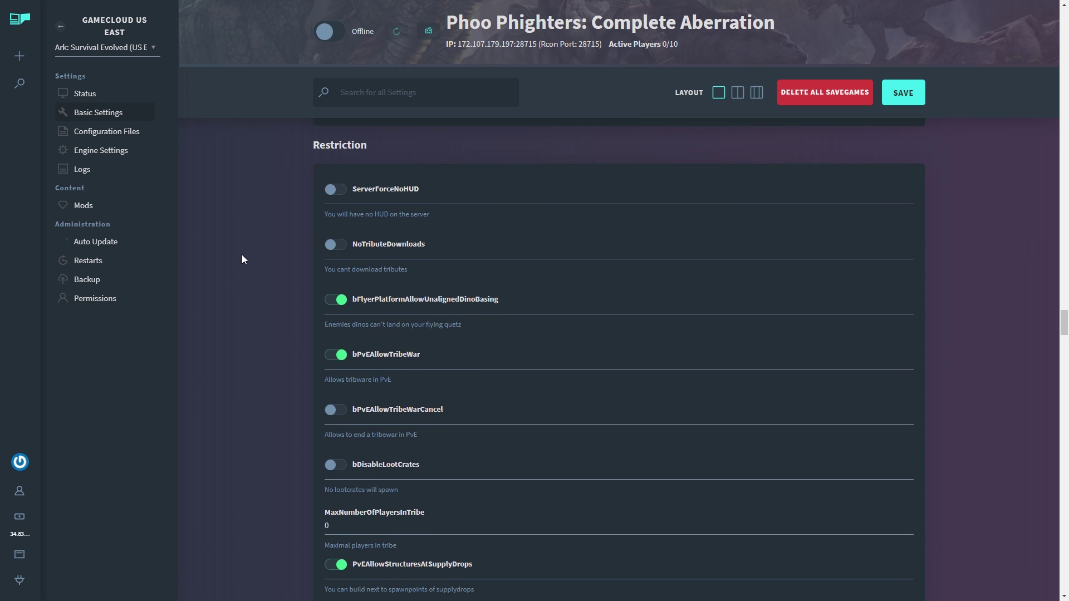
{"action": "scroll", "coordinate": [242, 255], "scroll_direction": "down", "scroll_amount": 1}
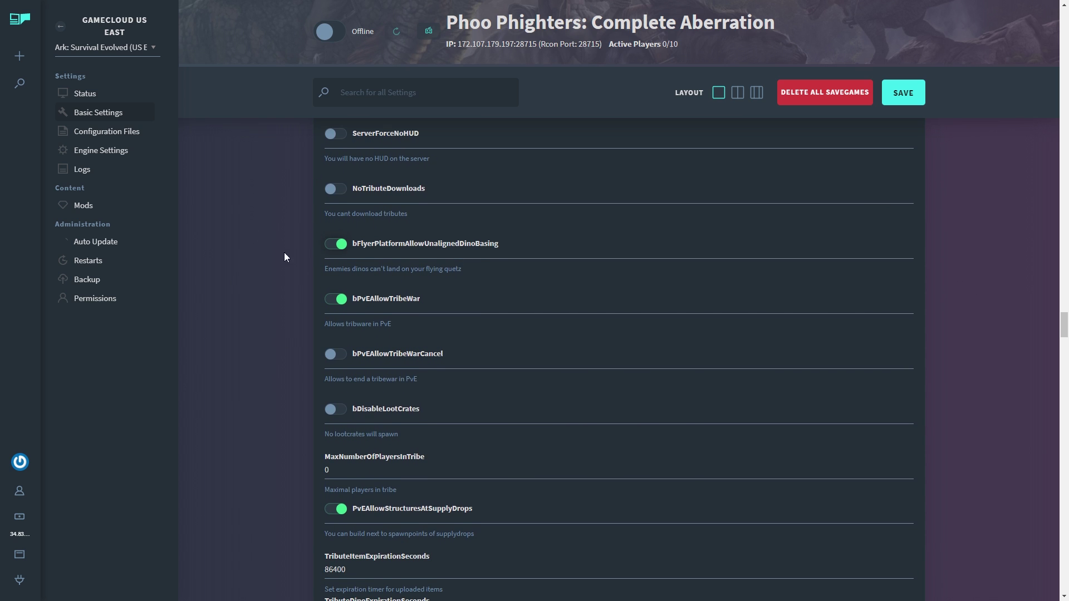
{"action": "scroll", "coordinate": [265, 236], "scroll_direction": "down", "scroll_amount": 3}
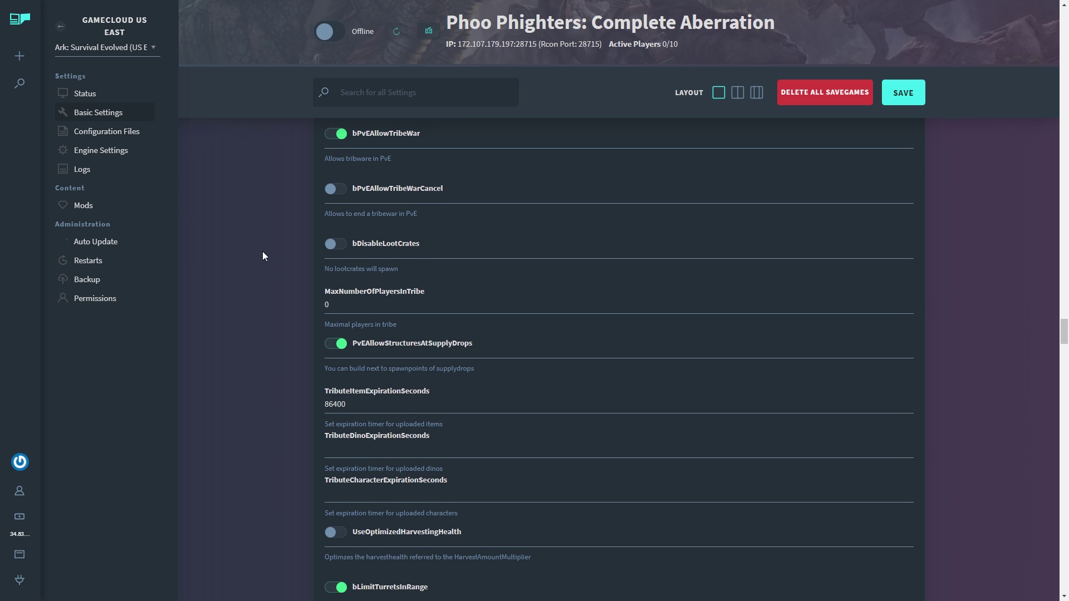
{"action": "scroll", "coordinate": [263, 252], "scroll_direction": "down", "scroll_amount": 1}
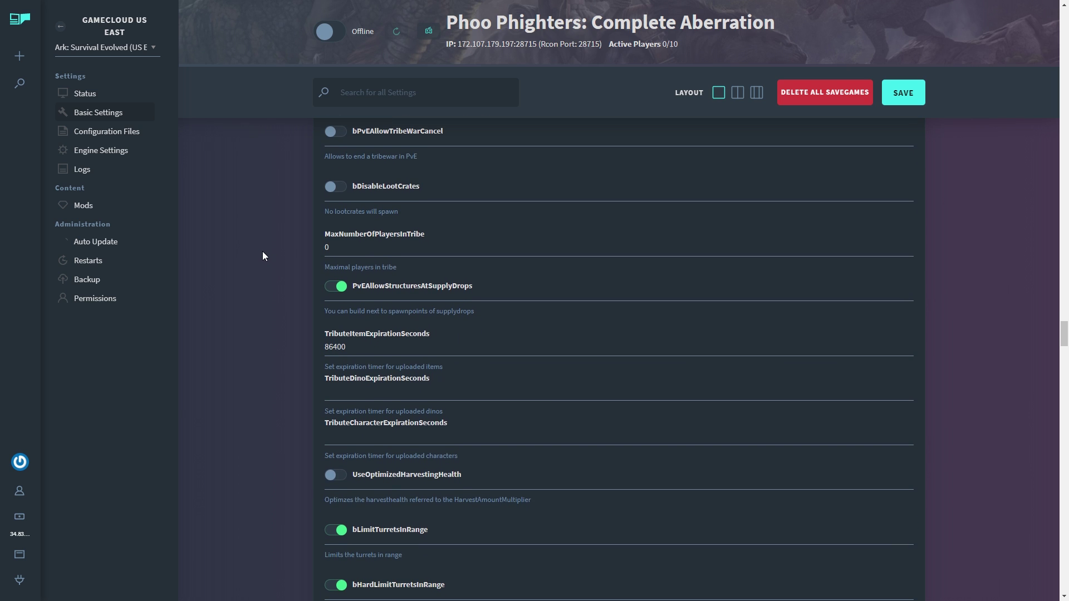
{"action": "scroll", "coordinate": [255, 251], "scroll_direction": "up", "scroll_amount": 2}
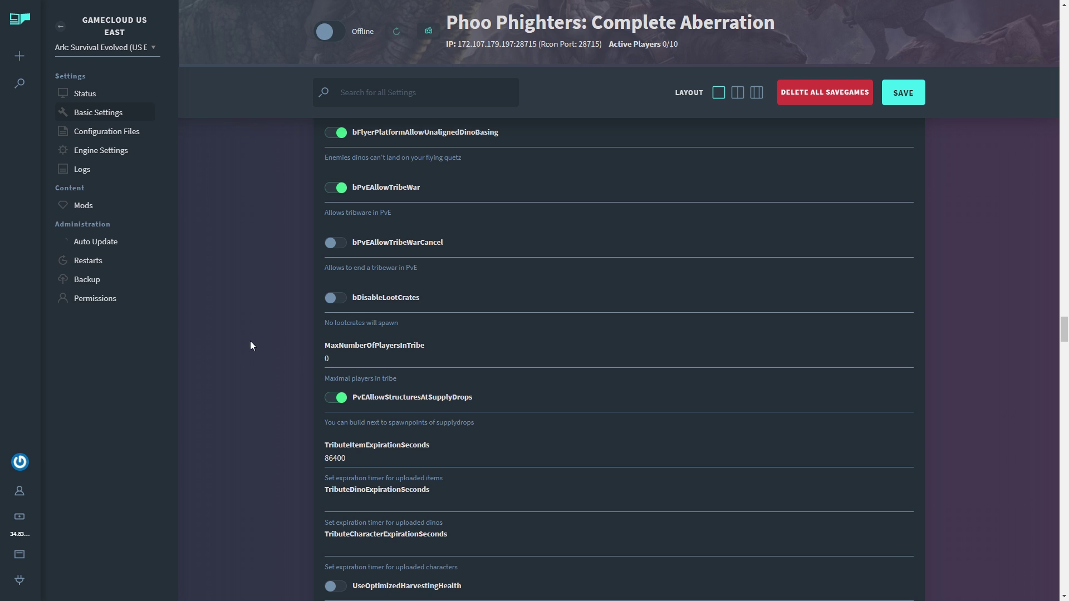
{"action": "scroll", "coordinate": [264, 340], "scroll_direction": "down", "scroll_amount": 3}
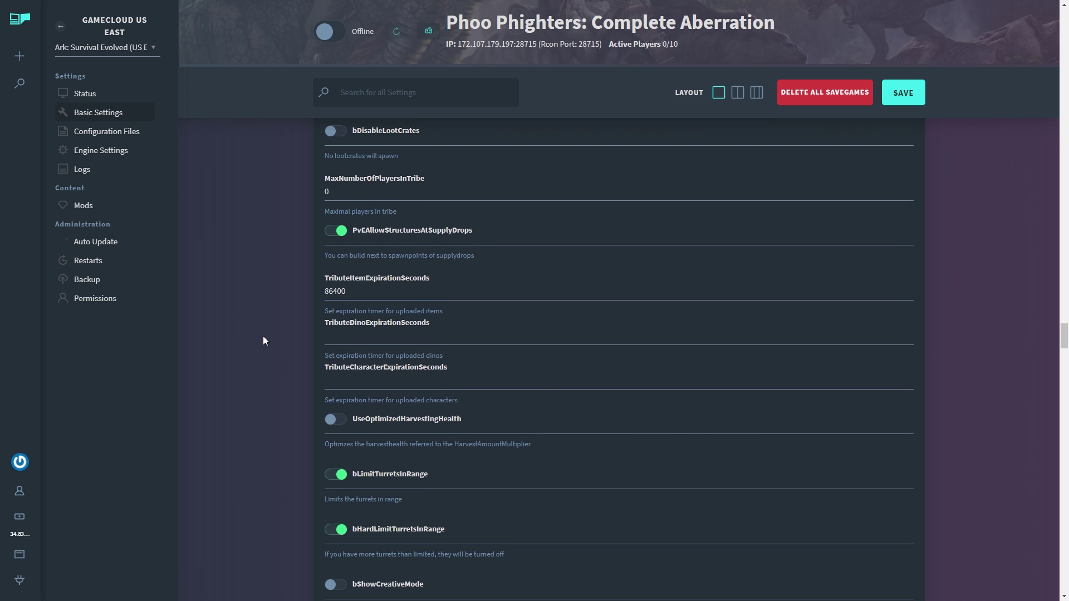
{"action": "scroll", "coordinate": [264, 336], "scroll_direction": "down", "scroll_amount": 2}
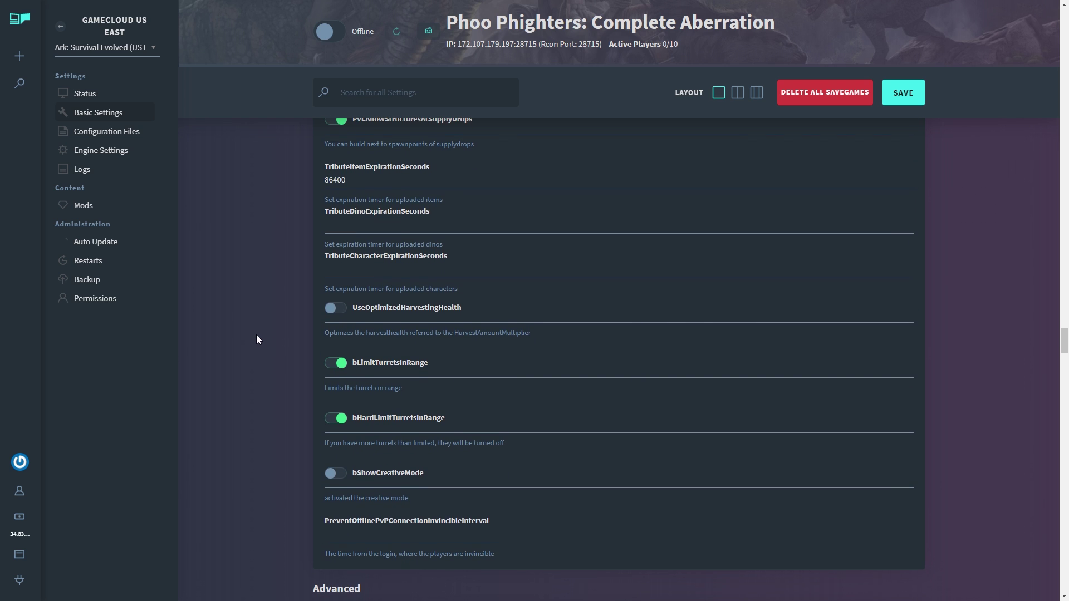
{"action": "scroll", "coordinate": [258, 325], "scroll_direction": "down", "scroll_amount": 1}
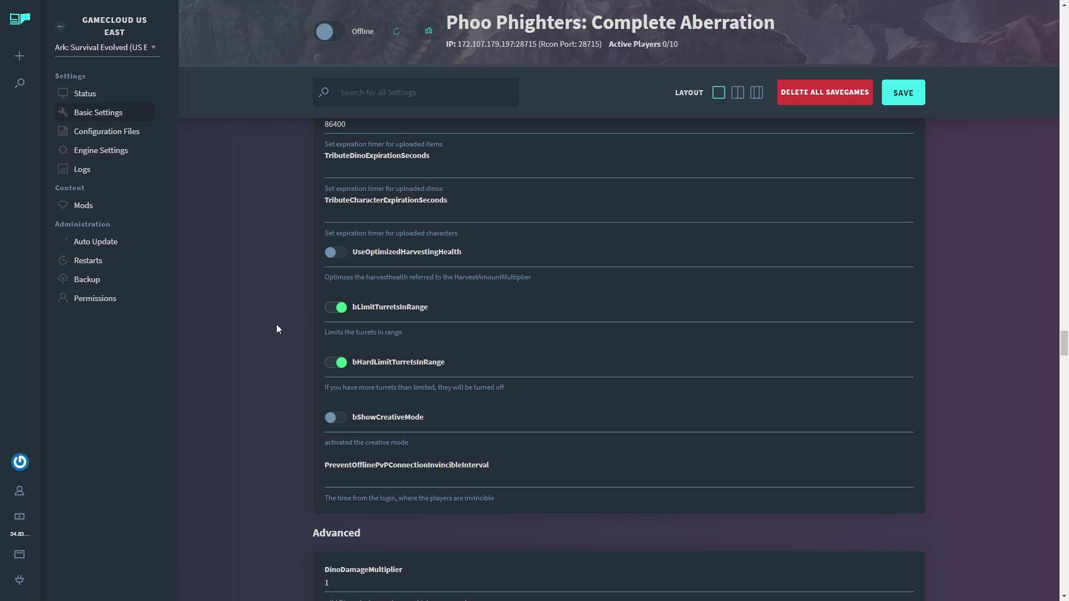
- Examine the damage, resistance, XP and harvest multipliers in the Advanced settings
{"action": "scroll", "coordinate": [271, 324], "scroll_direction": "down", "scroll_amount": 3}
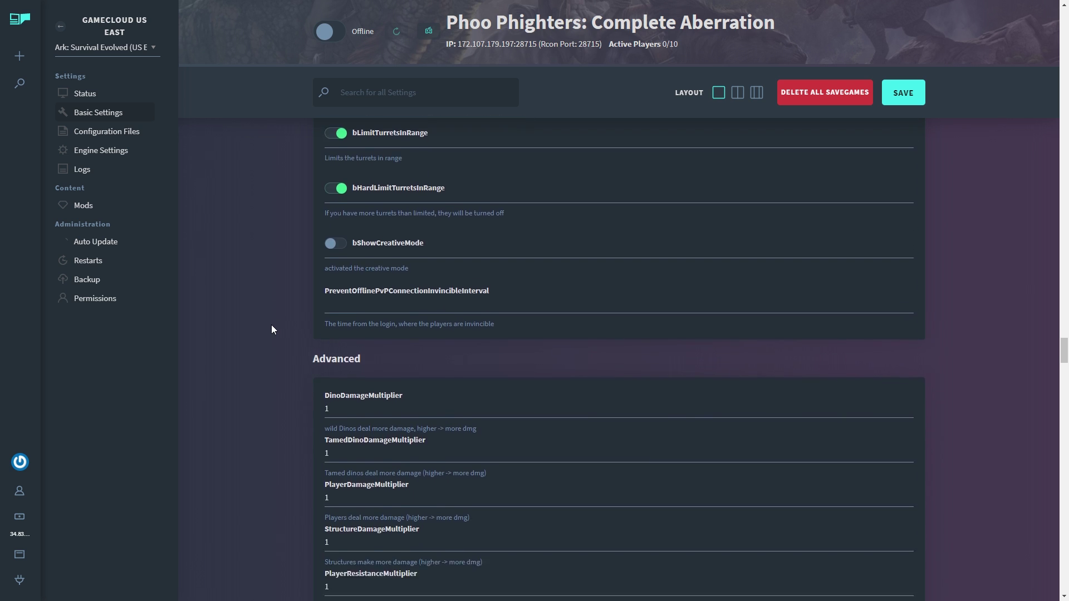
{"action": "scroll", "coordinate": [272, 326], "scroll_direction": "down", "scroll_amount": 3}
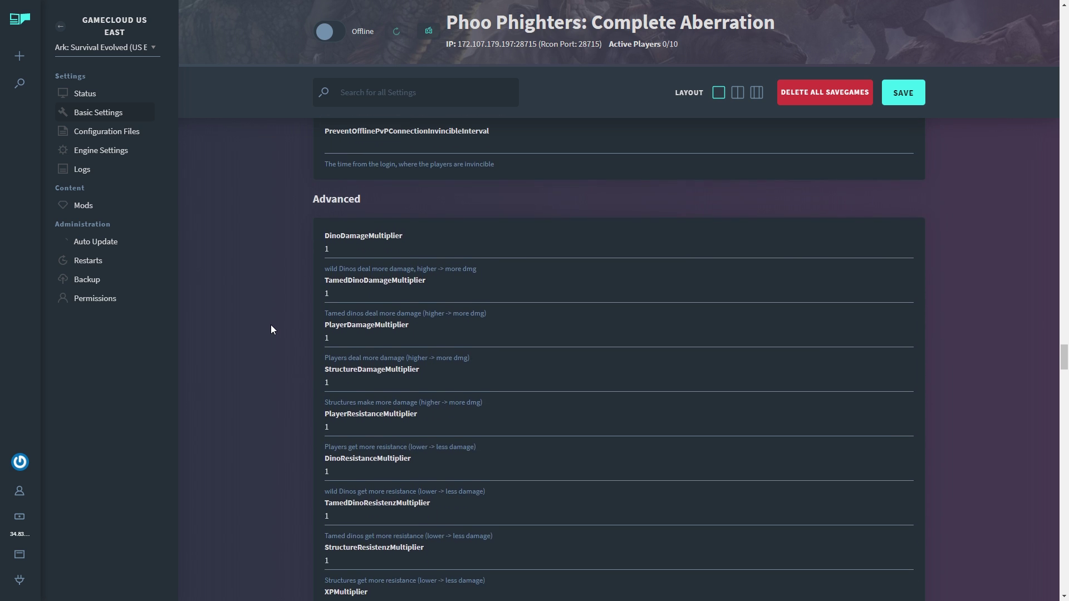
{"action": "scroll", "coordinate": [270, 319], "scroll_direction": "down", "scroll_amount": 1}
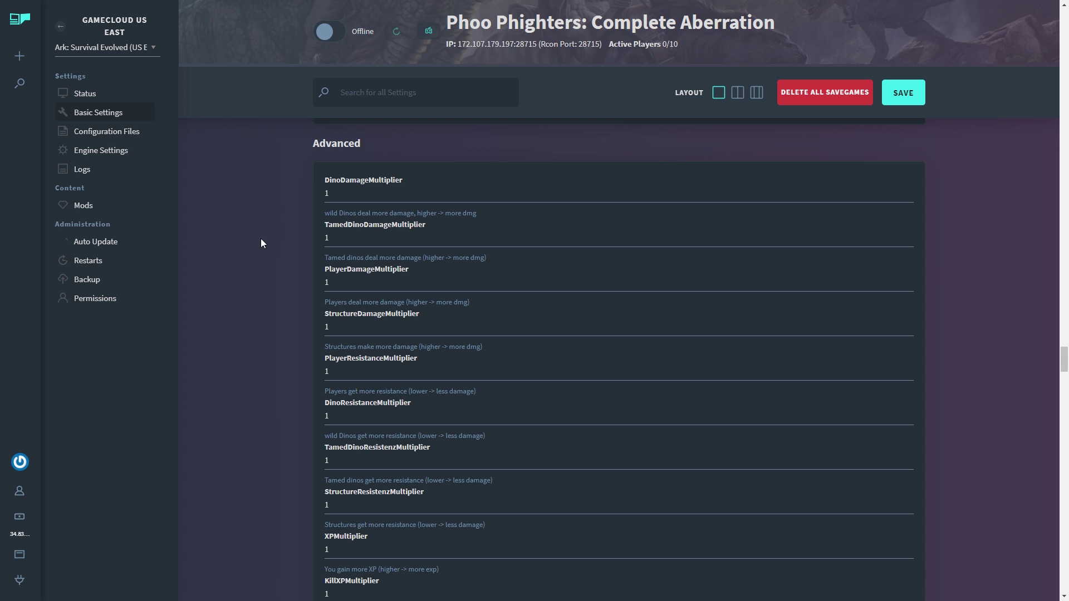
{"action": "scroll", "coordinate": [260, 243], "scroll_direction": "down", "scroll_amount": 2}
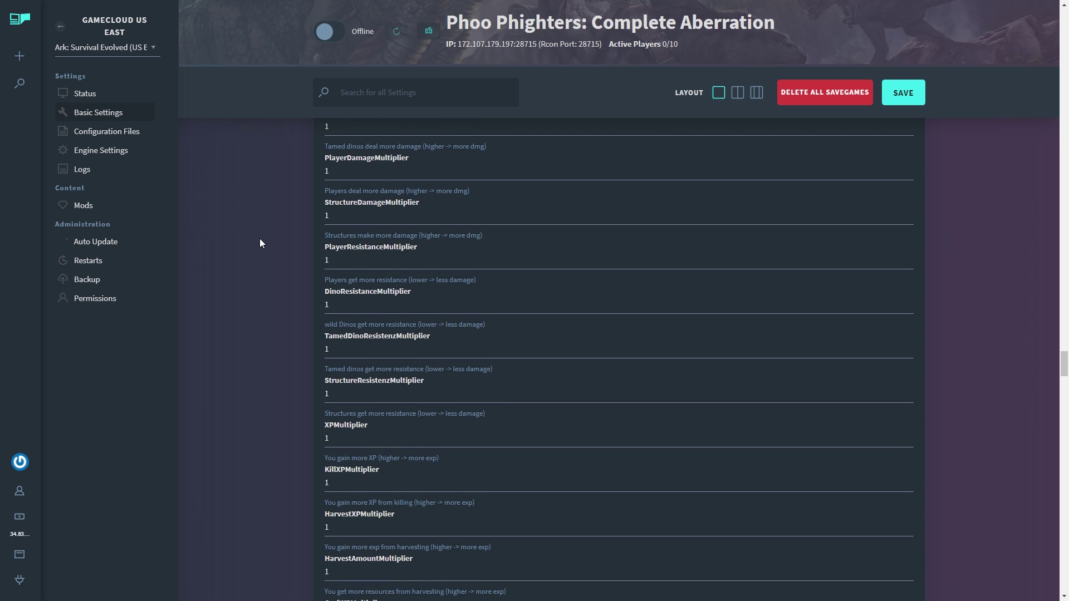
{"action": "scroll", "coordinate": [260, 238], "scroll_direction": "up", "scroll_amount": 2}
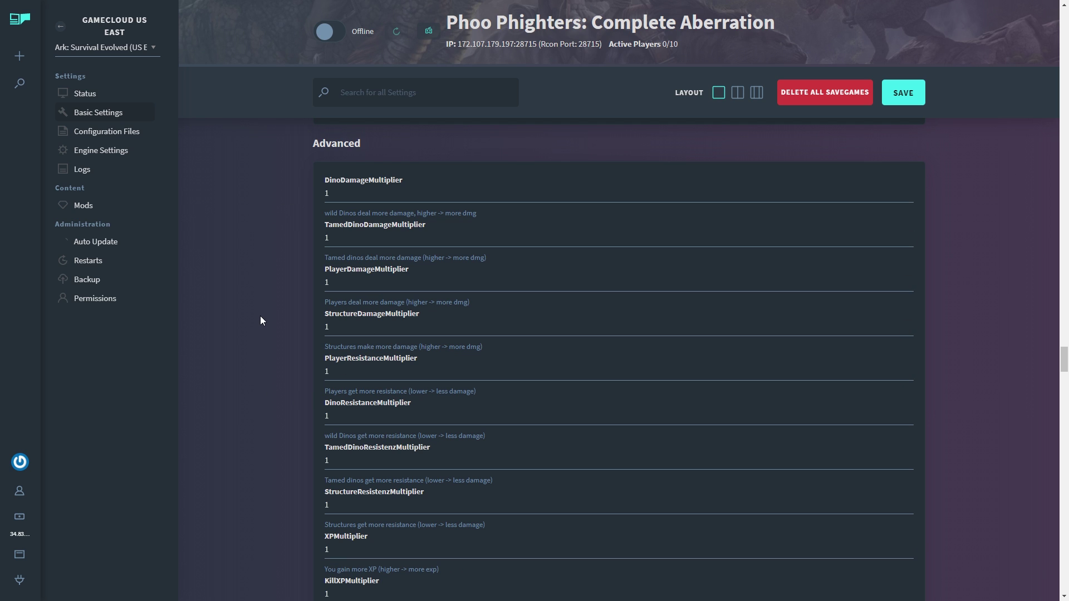
- Set HarvestAmountMultiplier to 2 in the Advanced settings
{"action": "scroll", "coordinate": [260, 316], "scroll_direction": "down", "scroll_amount": 2}
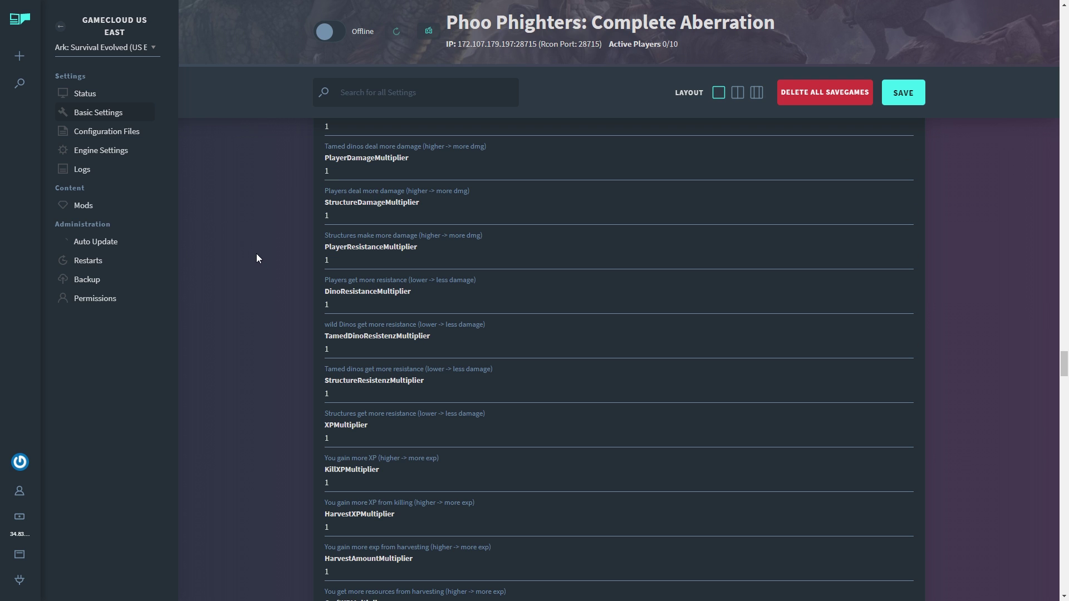
{"action": "scroll", "coordinate": [255, 255], "scroll_direction": "down", "scroll_amount": 3}
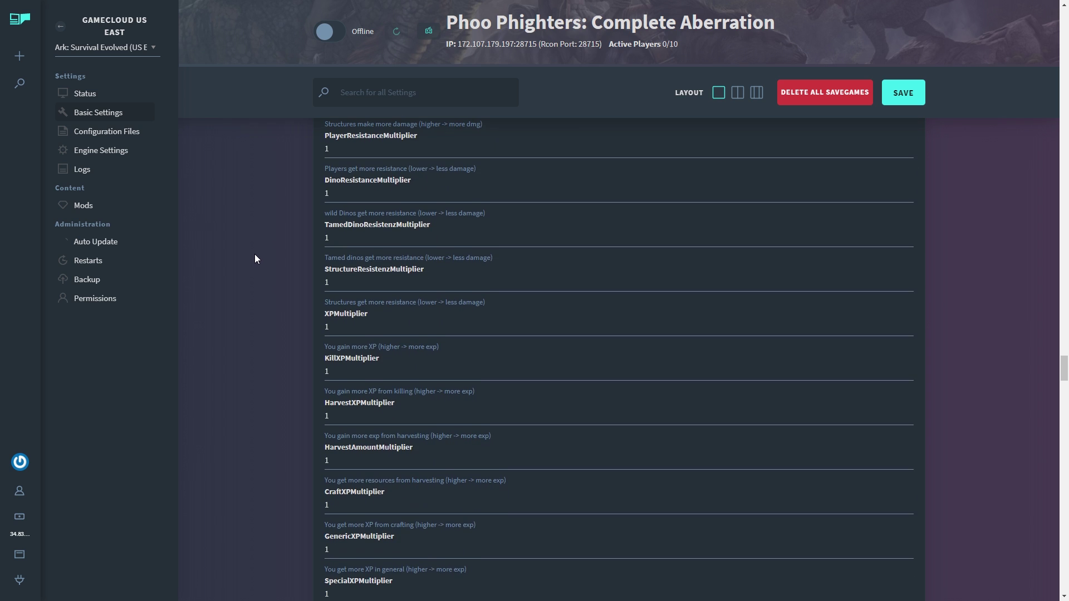
{"action": "scroll", "coordinate": [254, 256], "scroll_direction": "down", "scroll_amount": 2}
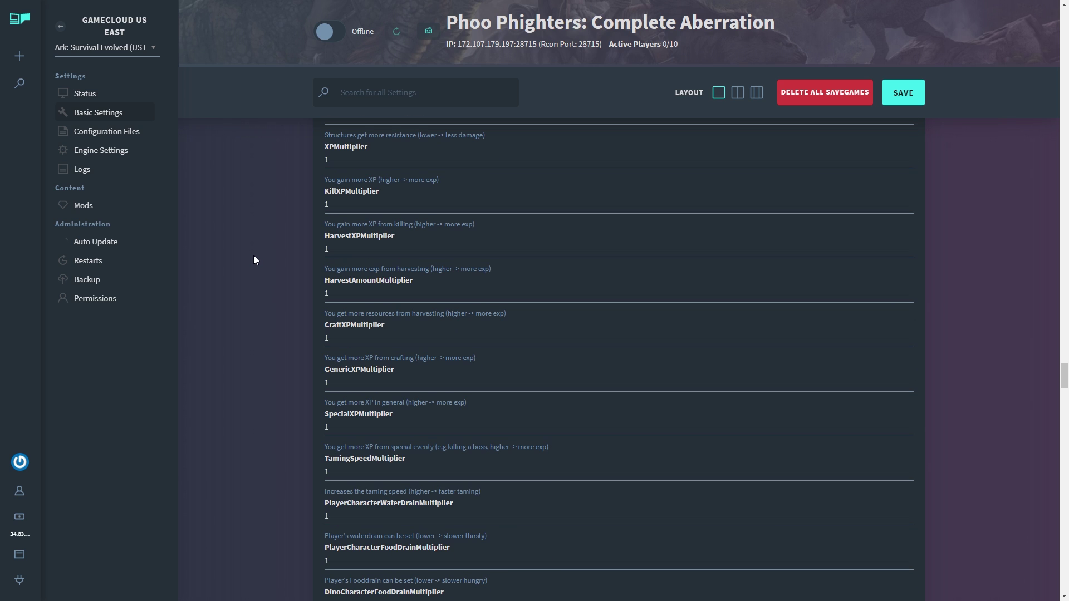
{"action": "left_click_drag", "start_coordinate": [335, 294], "coordinate": [270, 295]}
{"action": "type", "text": "2"}
{"action": "left_click", "coordinate": [271, 295]}
- Set TamingSpeedMultiplier to 4 in the Advanced settings
{"action": "scroll", "coordinate": [268, 278], "scroll_direction": "down", "scroll_amount": 2}
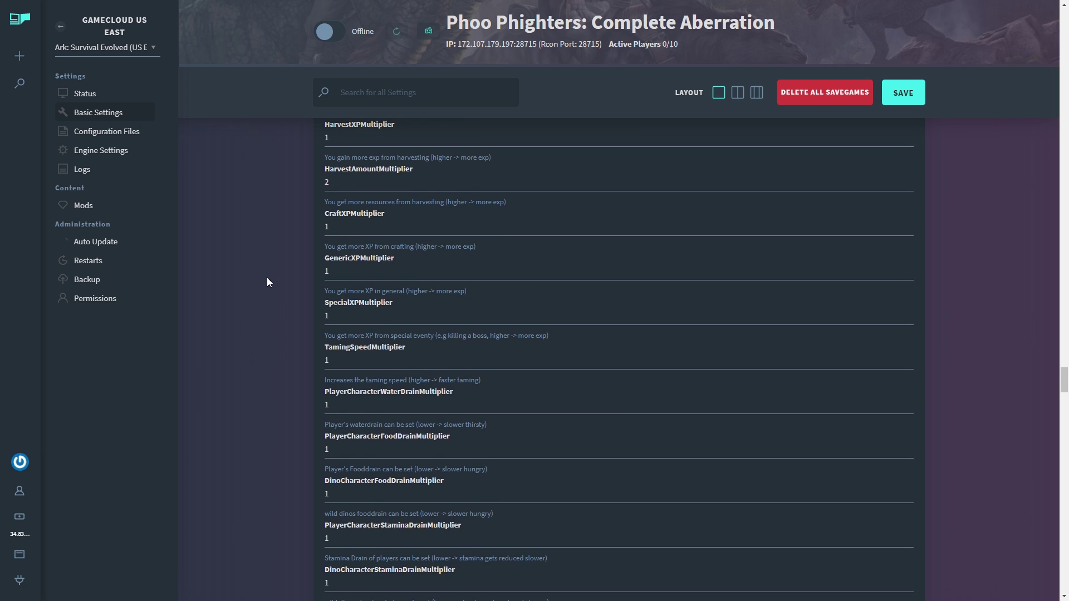
{"action": "scroll", "coordinate": [266, 277], "scroll_direction": "up", "scroll_amount": 2}
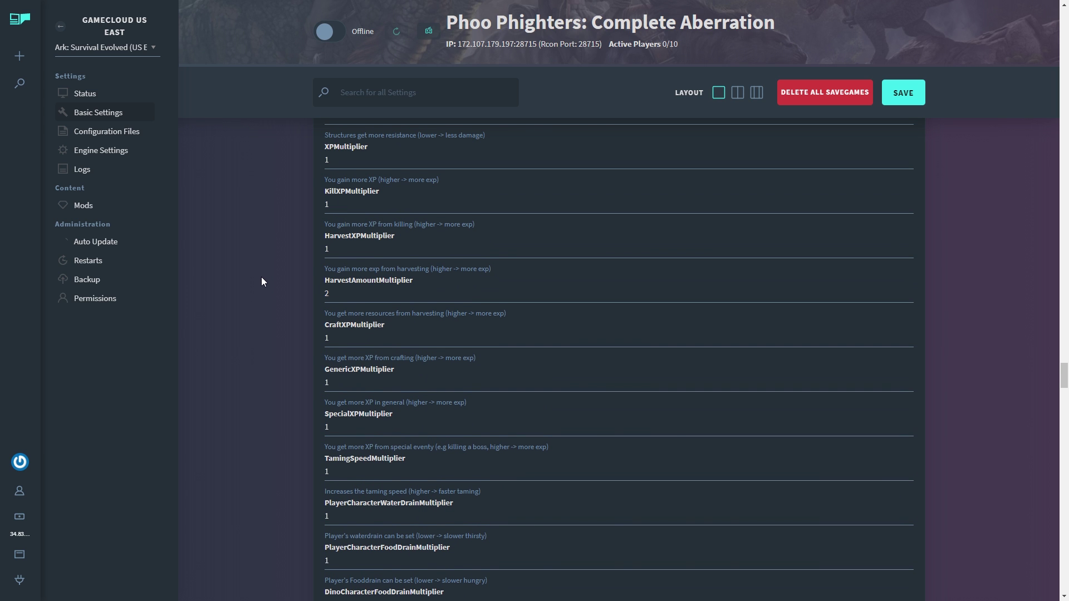
{"action": "scroll", "coordinate": [264, 282], "scroll_direction": "down", "scroll_amount": 1}
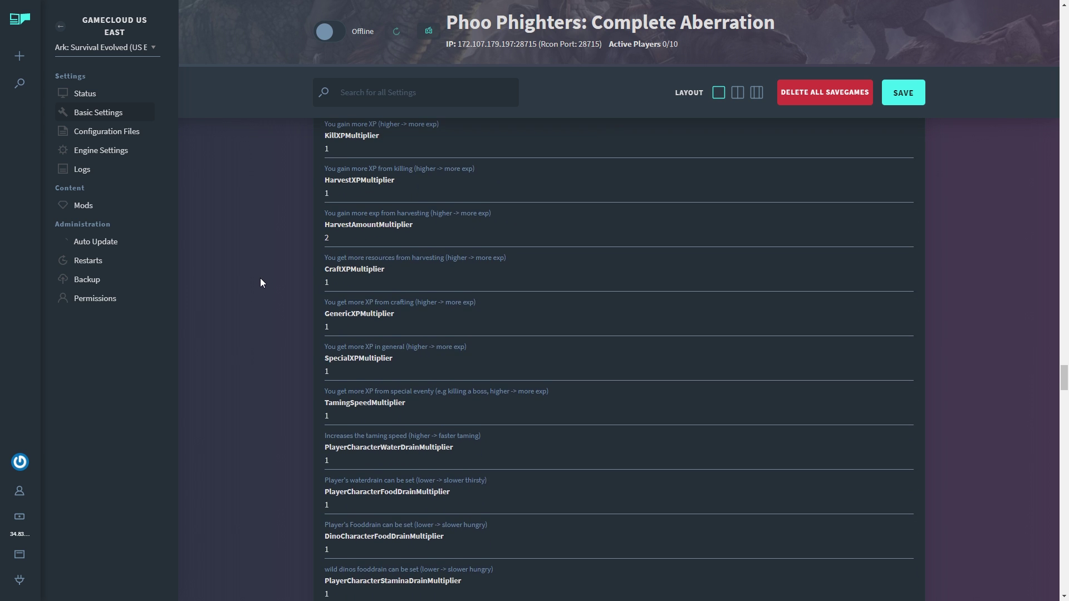
{"action": "scroll", "coordinate": [261, 283], "scroll_direction": "down", "scroll_amount": 1}
{"action": "left_click_drag", "start_coordinate": [336, 360], "coordinate": [282, 359]}
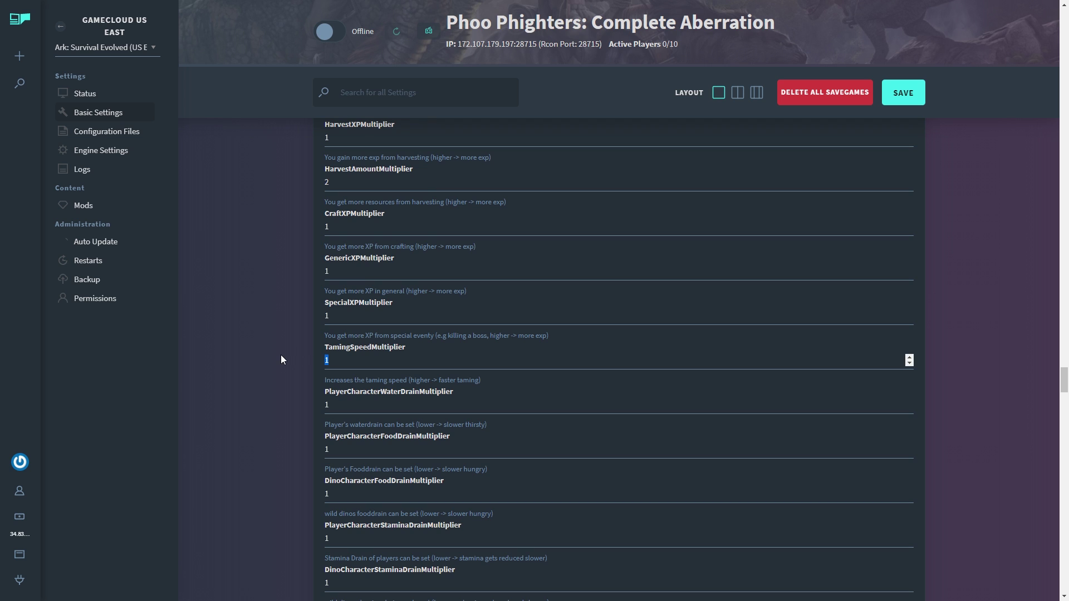
{"action": "type", "text": "4"}
{"action": "left_click", "coordinate": [269, 319]}
- Set DinoCountMultiplier to 1.0 in the Advanced settings
{"action": "scroll", "coordinate": [268, 319], "scroll_direction": "down", "scroll_amount": 1}
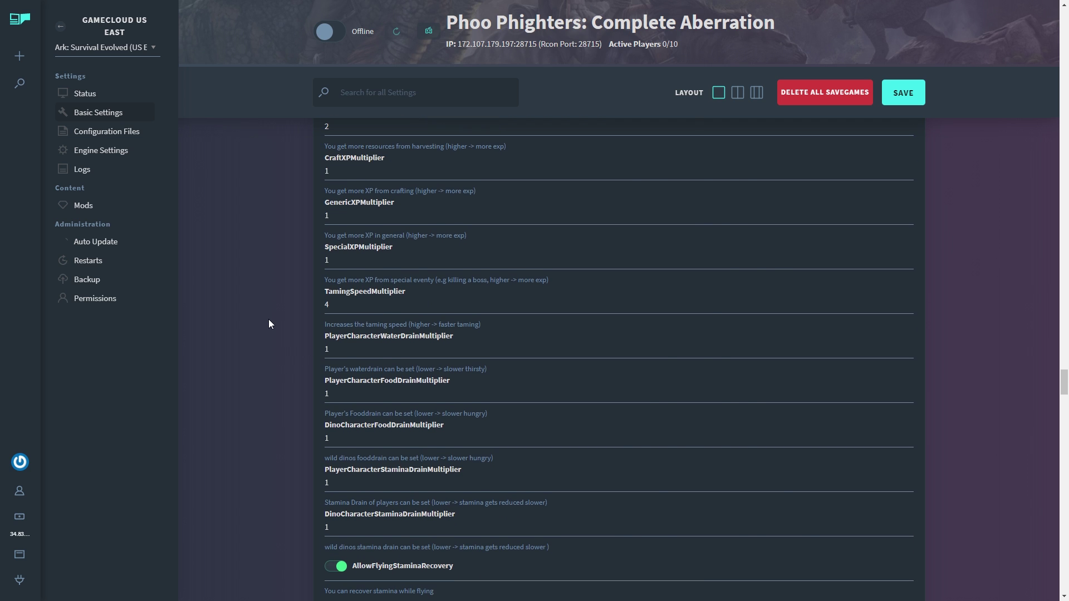
{"action": "scroll", "coordinate": [266, 223], "scroll_direction": "up", "scroll_amount": 2}
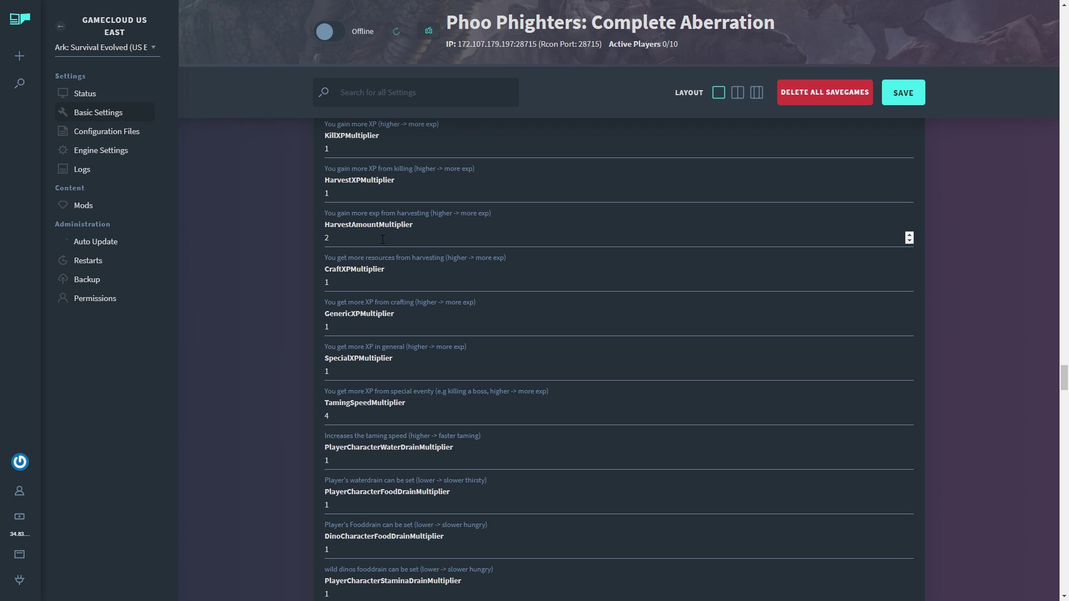
{"action": "scroll", "coordinate": [248, 246], "scroll_direction": "down", "scroll_amount": 2}
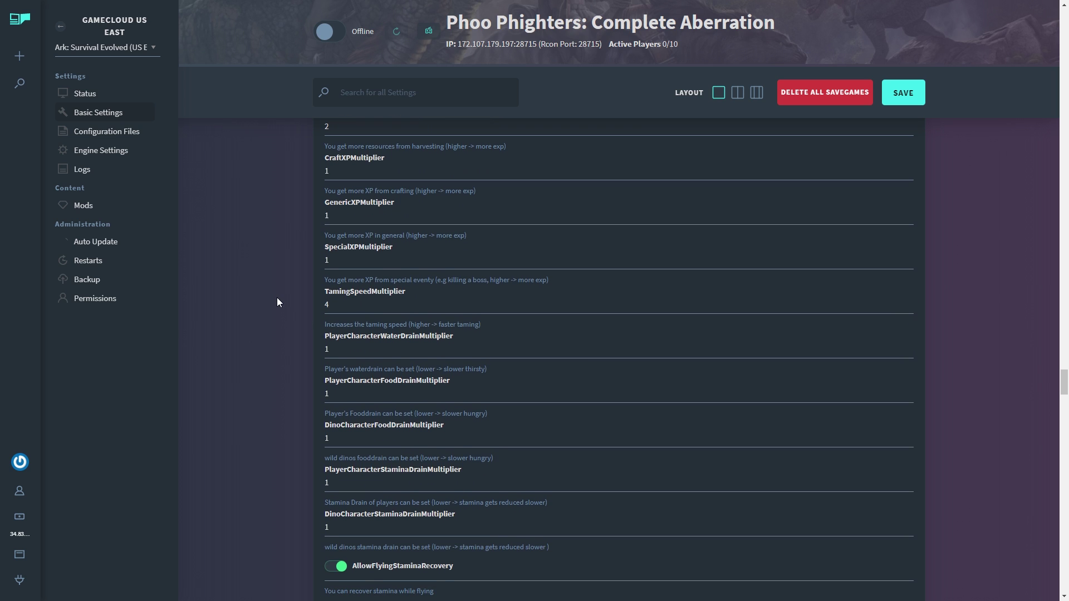
{"action": "scroll", "coordinate": [256, 285], "scroll_direction": "down", "scroll_amount": 4}
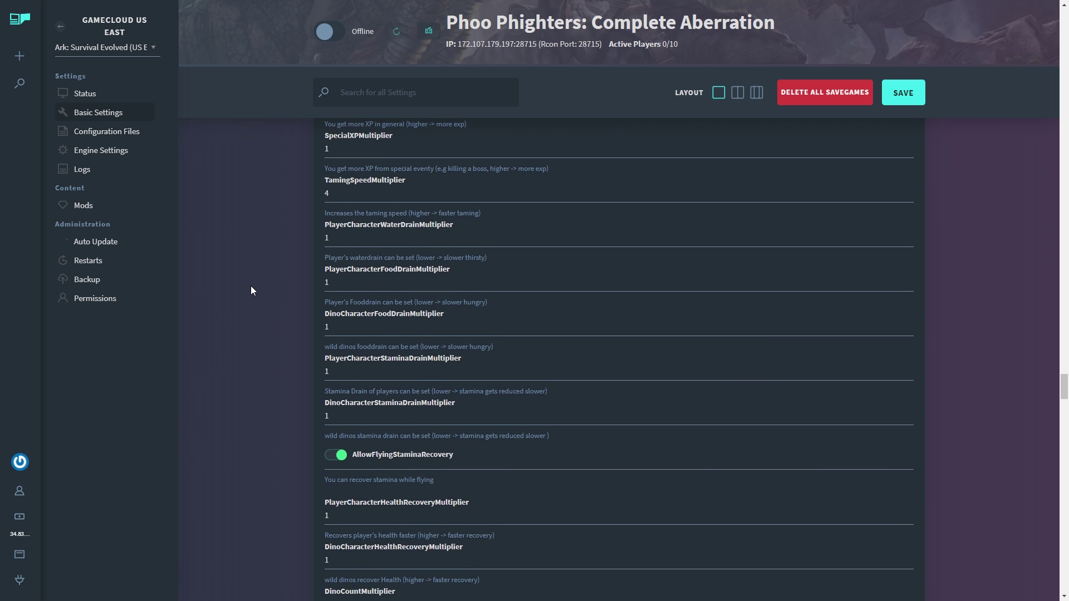
{"action": "scroll", "coordinate": [251, 290], "scroll_direction": "down", "scroll_amount": 2}
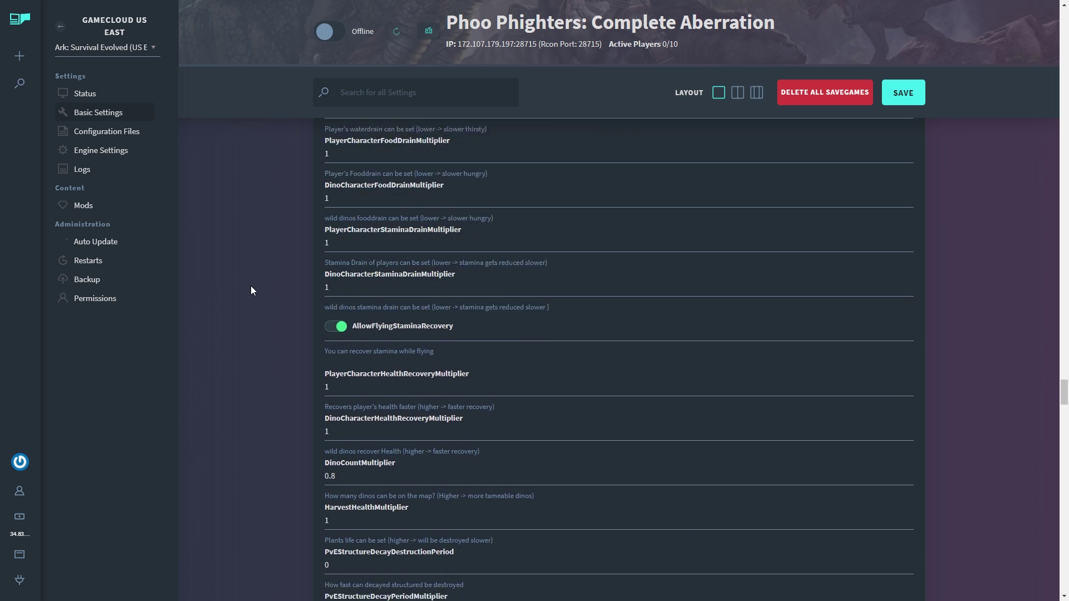
{"action": "scroll", "coordinate": [251, 290], "scroll_direction": "down", "scroll_amount": 1}
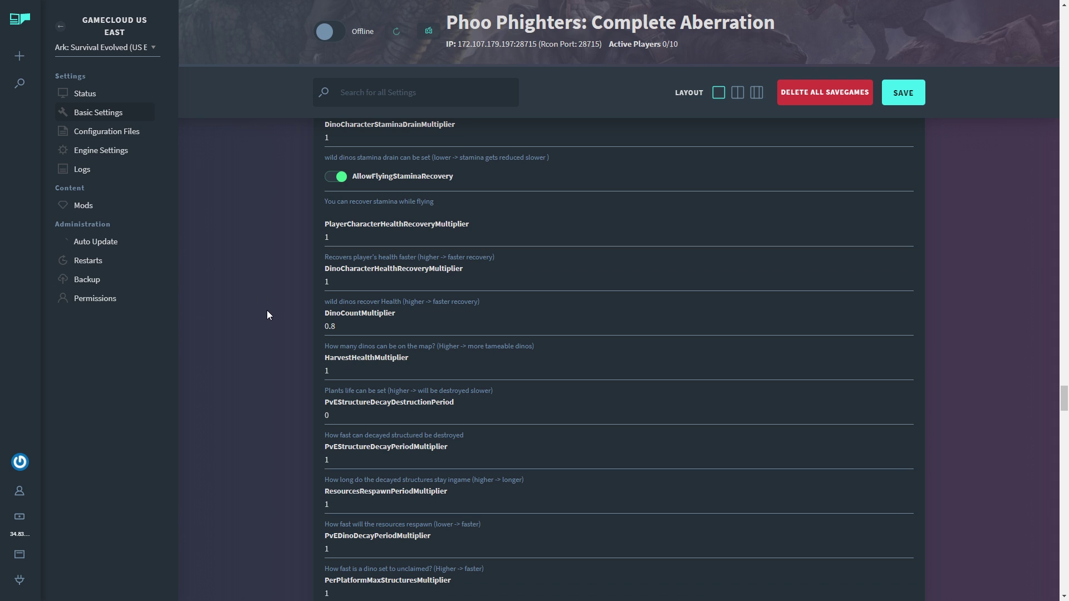
{"action": "left_click_drag", "start_coordinate": [346, 326], "coordinate": [276, 318]}
{"action": "type", "text": "1.0"}
{"action": "left_click", "coordinate": [275, 318]}
- Set the breeding multipliers: MatingIntervalMultiplier to 0.1, EggHatchSpeedMultiplier to 30 and BabyMatureSpeedMultiplier to 50
{"action": "scroll", "coordinate": [256, 316], "scroll_direction": "down", "scroll_amount": 1}
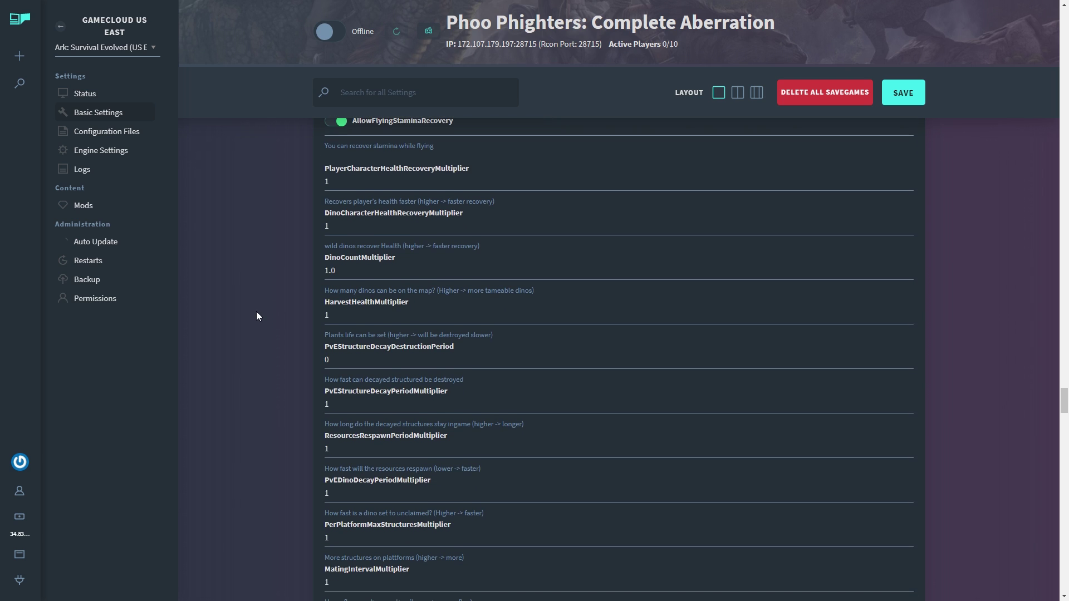
{"action": "scroll", "coordinate": [256, 316], "scroll_direction": "down", "scroll_amount": 2}
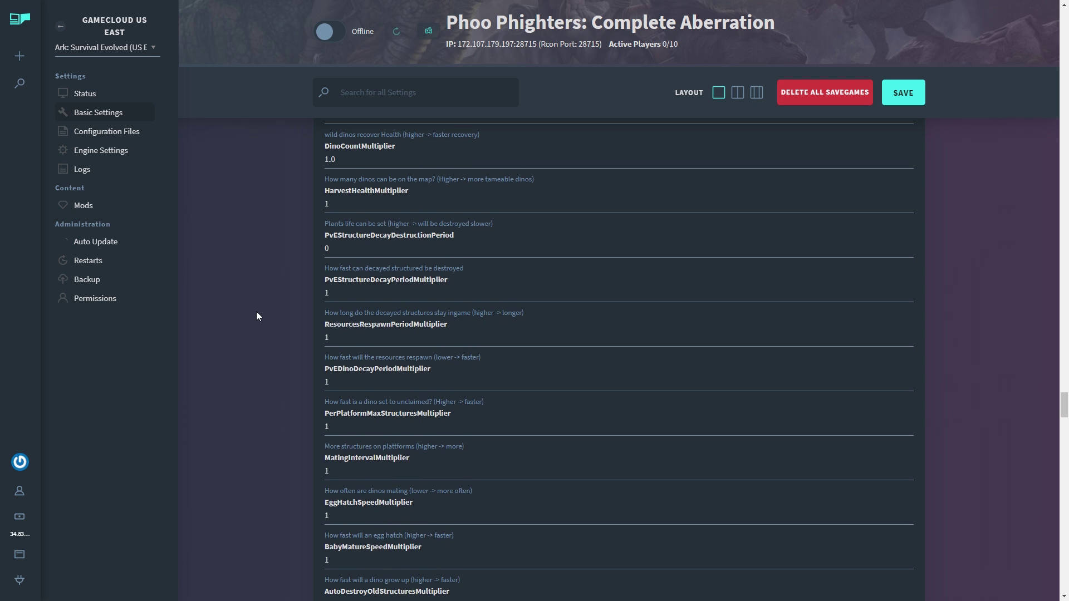
{"action": "scroll", "coordinate": [257, 317], "scroll_direction": "down", "scroll_amount": 1}
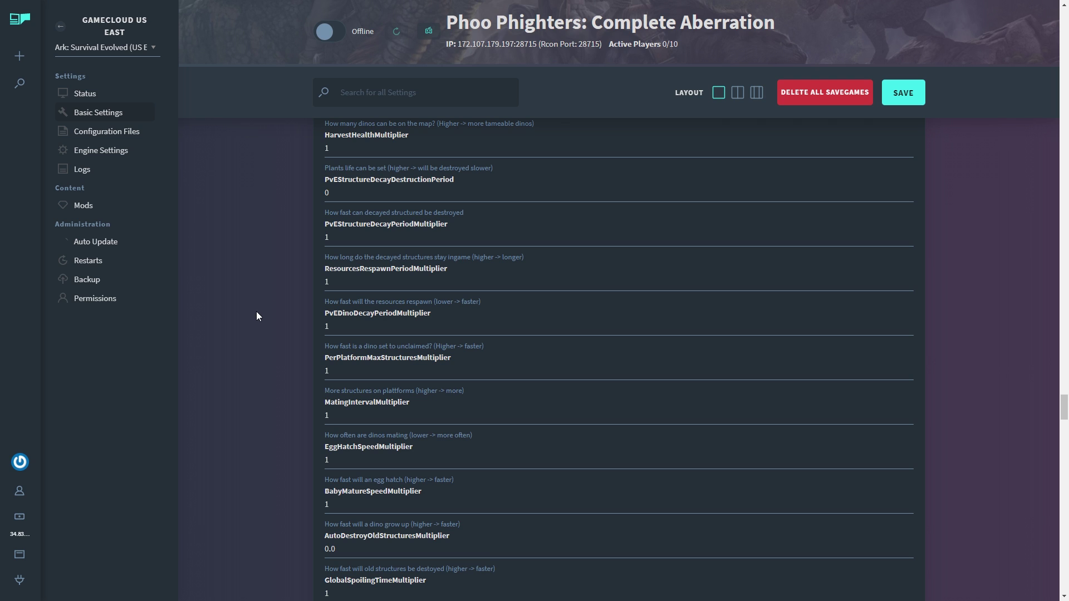
{"action": "scroll", "coordinate": [256, 316], "scroll_direction": "down", "scroll_amount": 1}
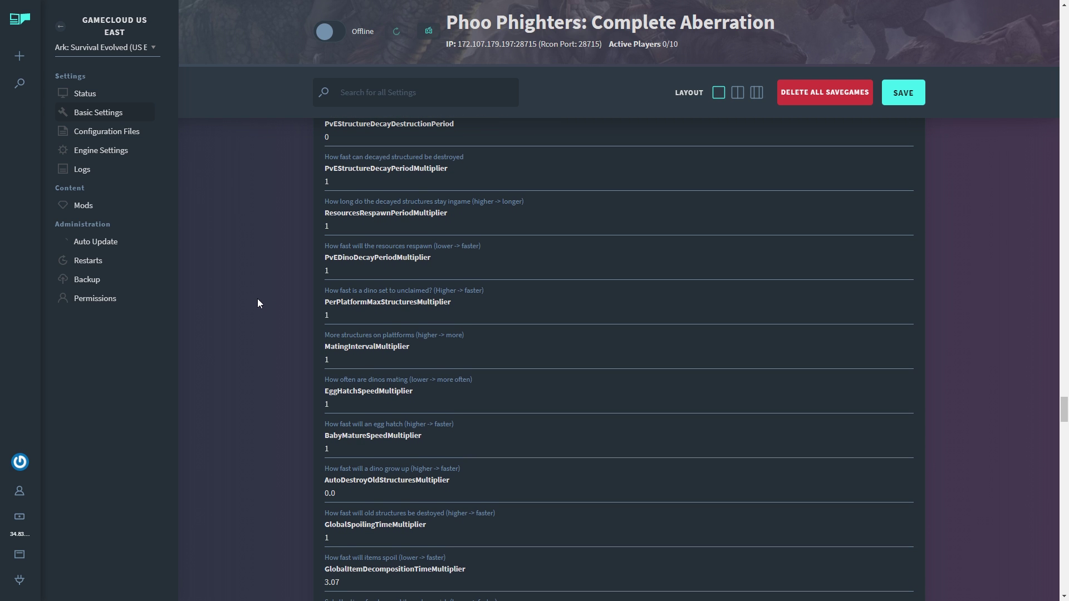
{"action": "scroll", "coordinate": [257, 299], "scroll_direction": "down", "scroll_amount": 1}
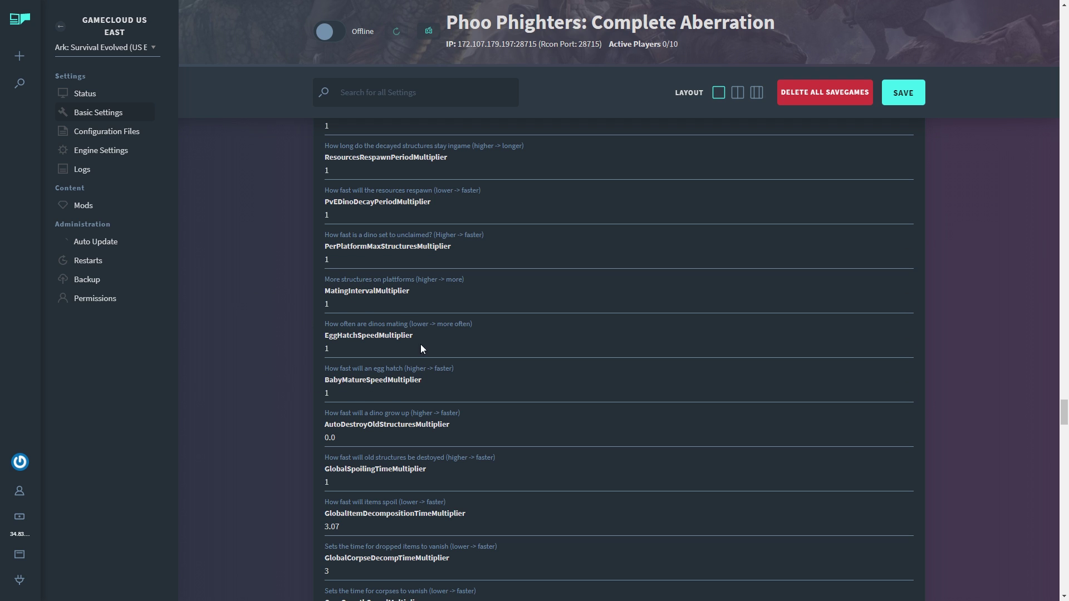
{"action": "scroll", "coordinate": [262, 297], "scroll_direction": "down", "scroll_amount": 1}
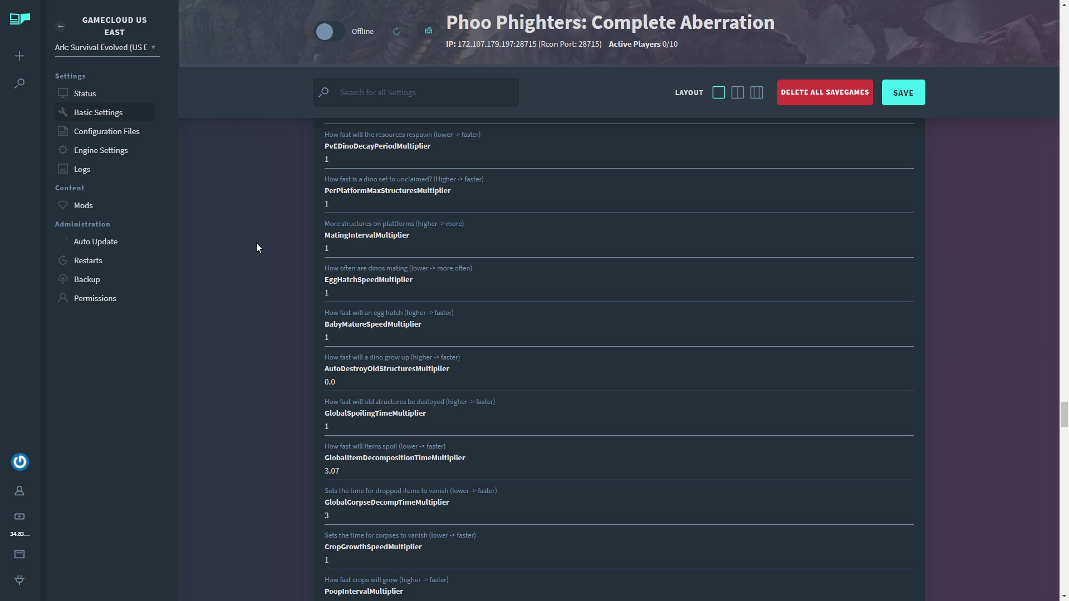
{"action": "double_click", "coordinate": [322, 252]}
{"action": "type", "text": "0.1"}
{"action": "key", "text": "Tab"}
{"action": "type", "text": "30"}
{"action": "key", "text": "Tab"}
{"action": "type", "text": "50"}
- Set BabyCuddleIntervalMultiplier to 0.0232 in the Advanced settings
{"action": "scroll", "coordinate": [254, 326], "scroll_direction": "down", "scroll_amount": 3}
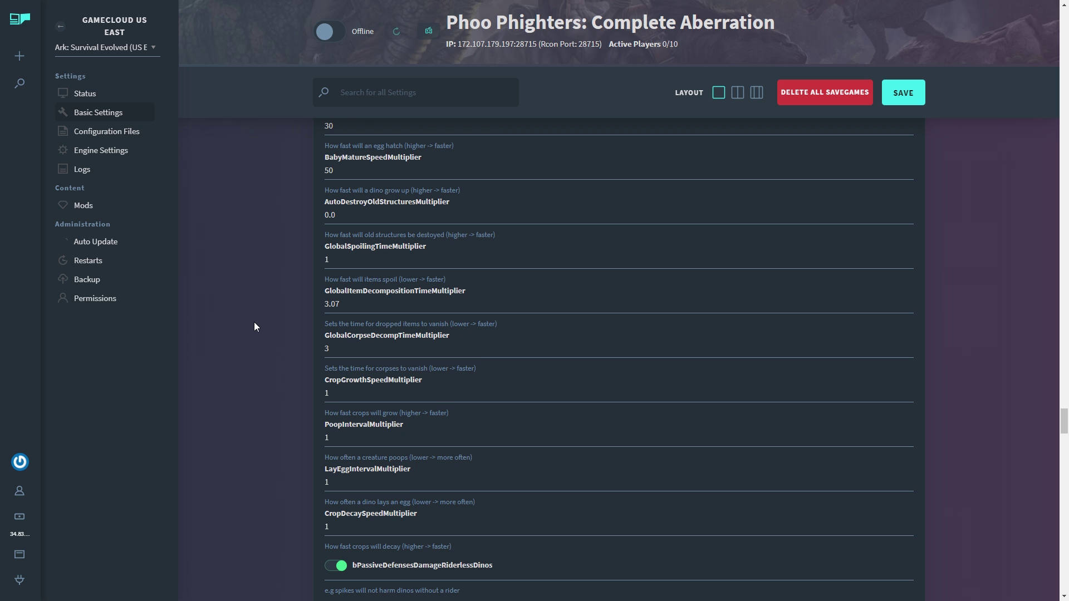
{"action": "scroll", "coordinate": [254, 326], "scroll_direction": "down", "scroll_amount": 4}
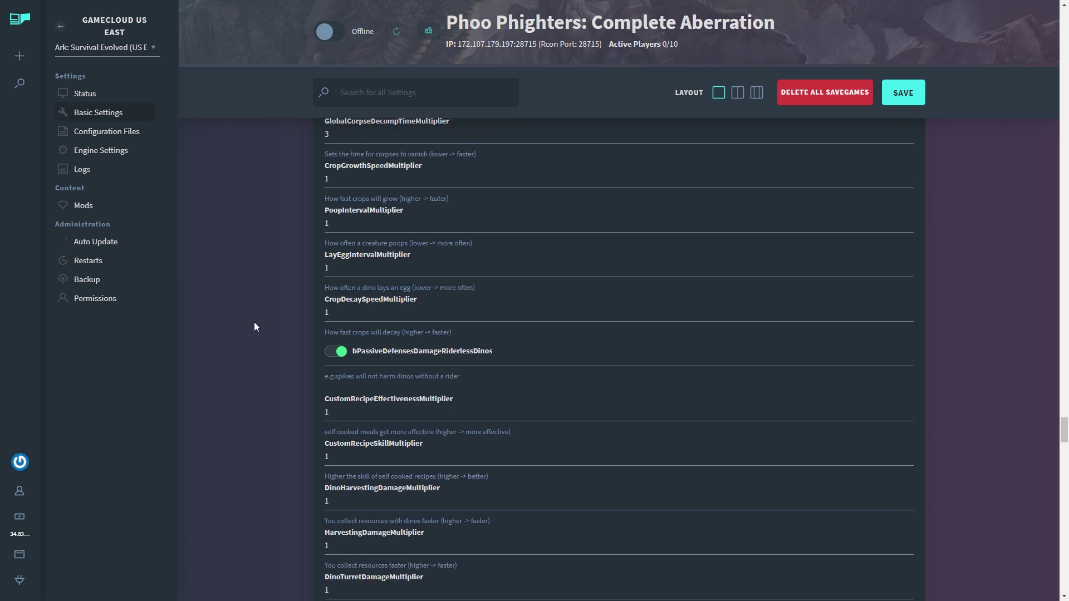
{"action": "scroll", "coordinate": [254, 326], "scroll_direction": "down", "scroll_amount": 2}
{"action": "scroll", "coordinate": [255, 327], "scroll_direction": "down", "scroll_amount": 2}
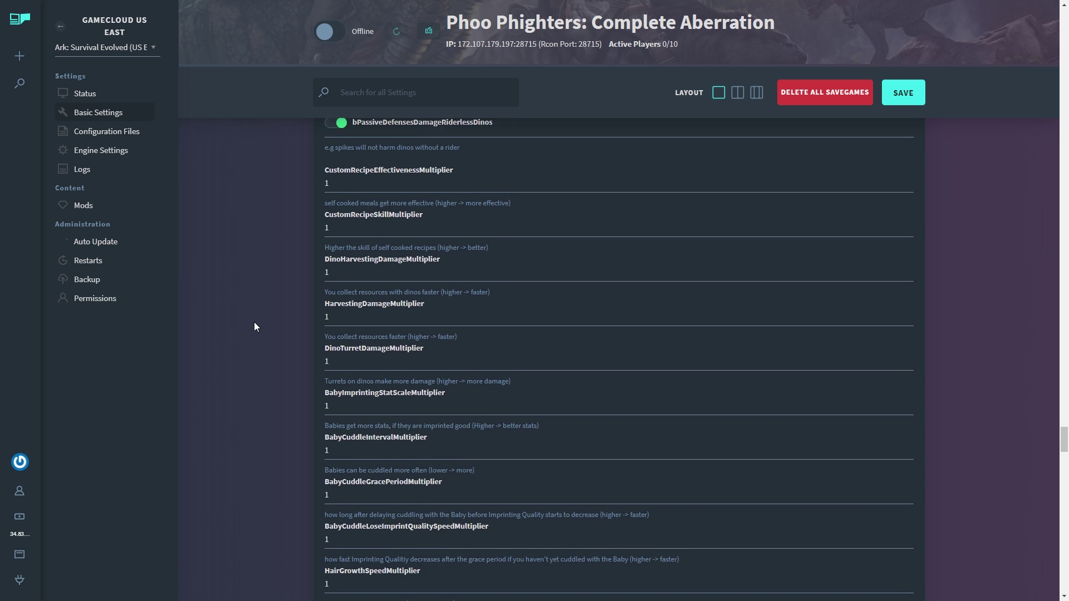
{"action": "scroll", "coordinate": [253, 333], "scroll_direction": "down", "scroll_amount": 1}
{"action": "double_click", "coordinate": [319, 392]}
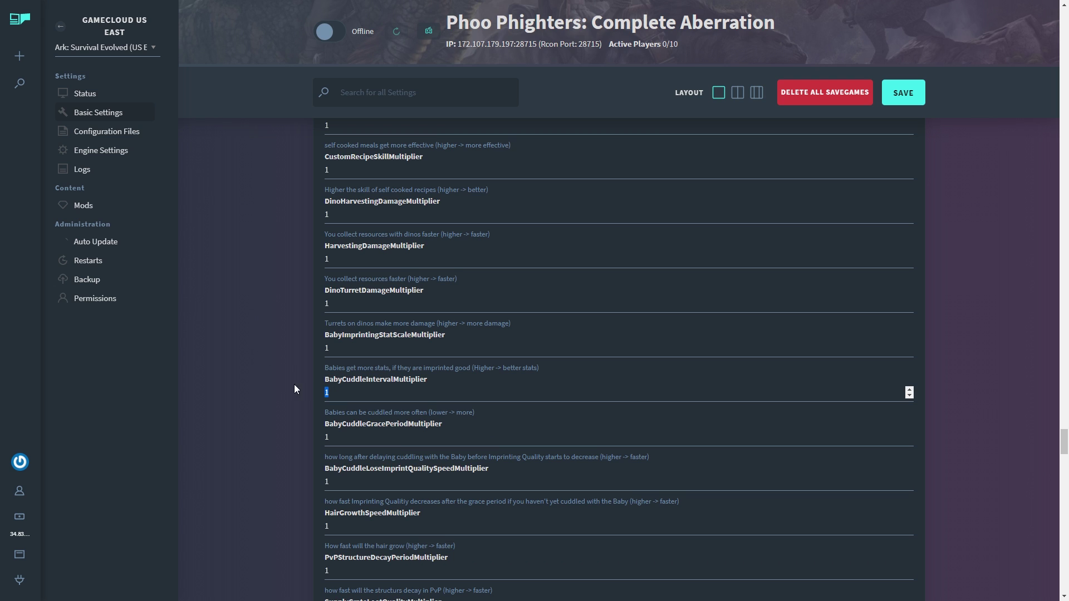
{"action": "type", "text": "0.0232"}
{"action": "left_click", "coordinate": [274, 380]}
- Check the MaxPersonalTamedDinos and MaxTamedDinos limits back in the General settings
{"action": "scroll", "coordinate": [267, 379], "scroll_direction": "up", "scroll_amount": 20}
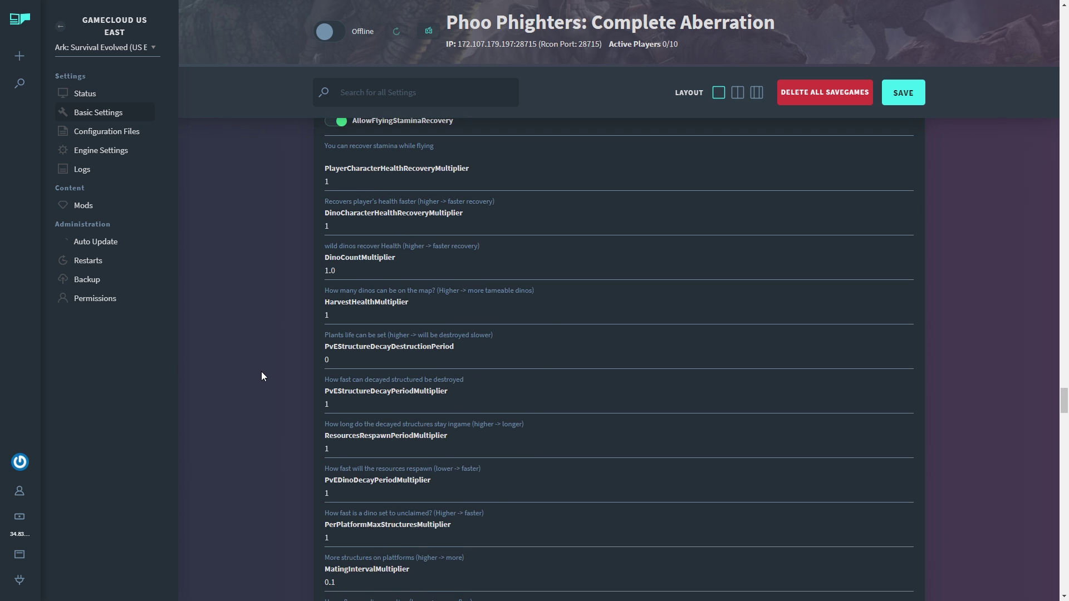
{"action": "scroll", "coordinate": [260, 375], "scroll_direction": "up", "scroll_amount": 20}
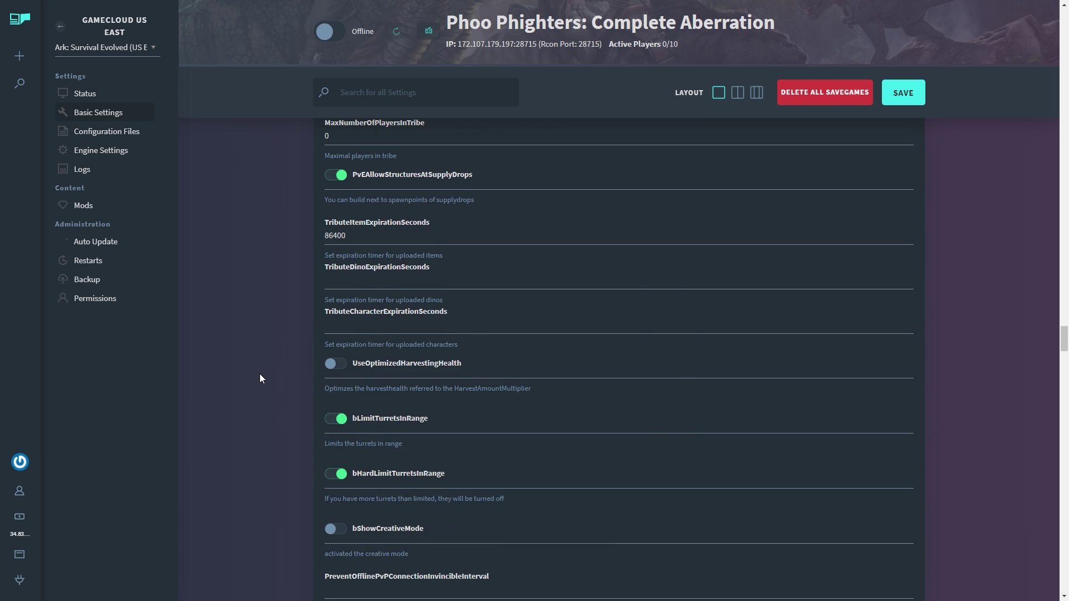
{"action": "scroll", "coordinate": [260, 378], "scroll_direction": "up", "scroll_amount": 20}
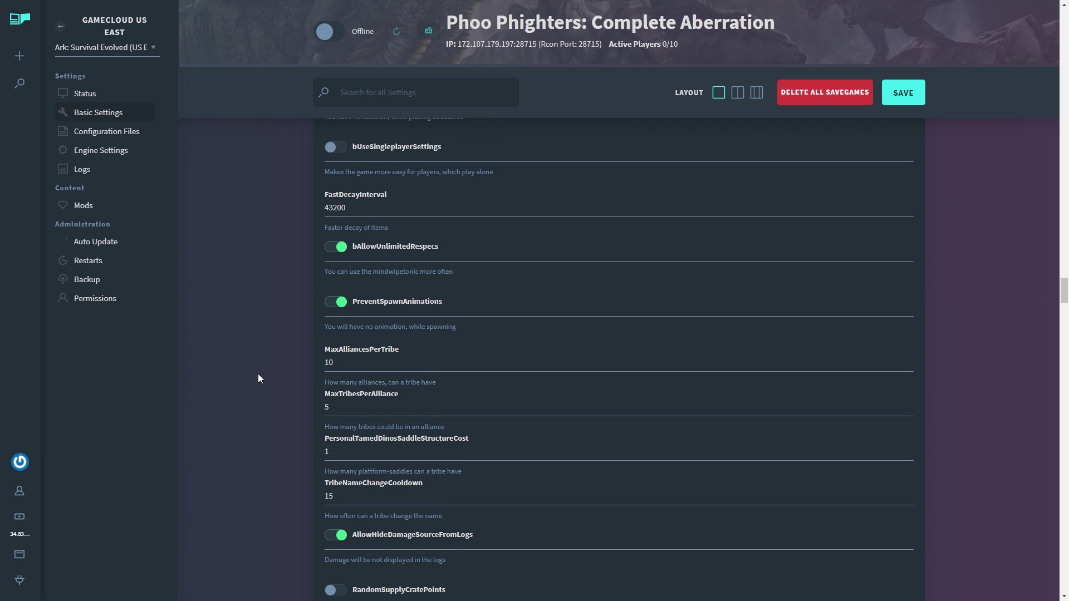
{"action": "scroll", "coordinate": [259, 379], "scroll_direction": "down", "scroll_amount": 7}
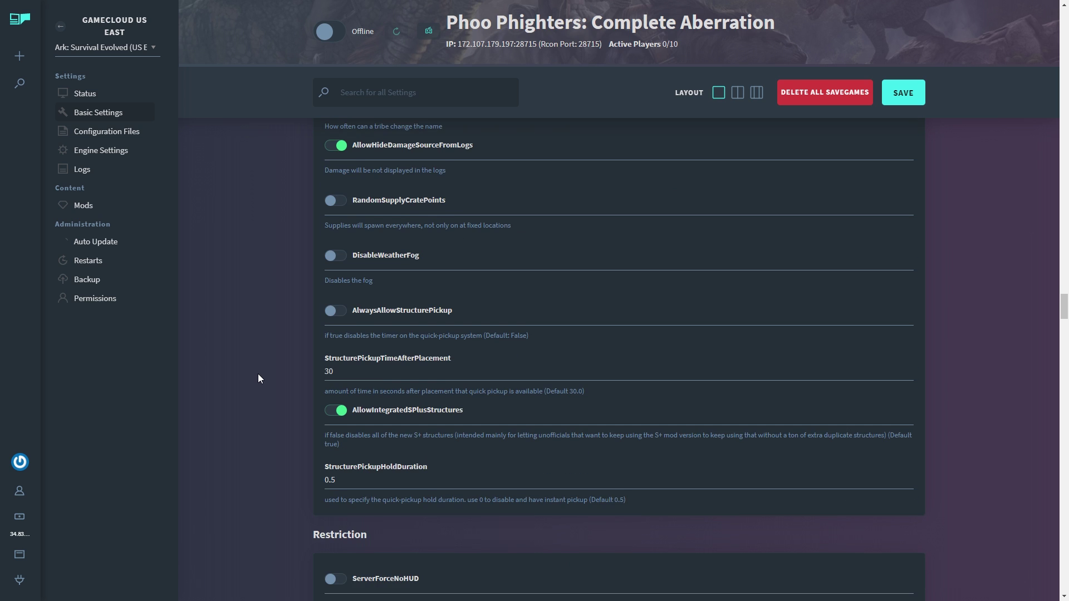
{"action": "scroll", "coordinate": [259, 378], "scroll_direction": "up", "scroll_amount": 12}
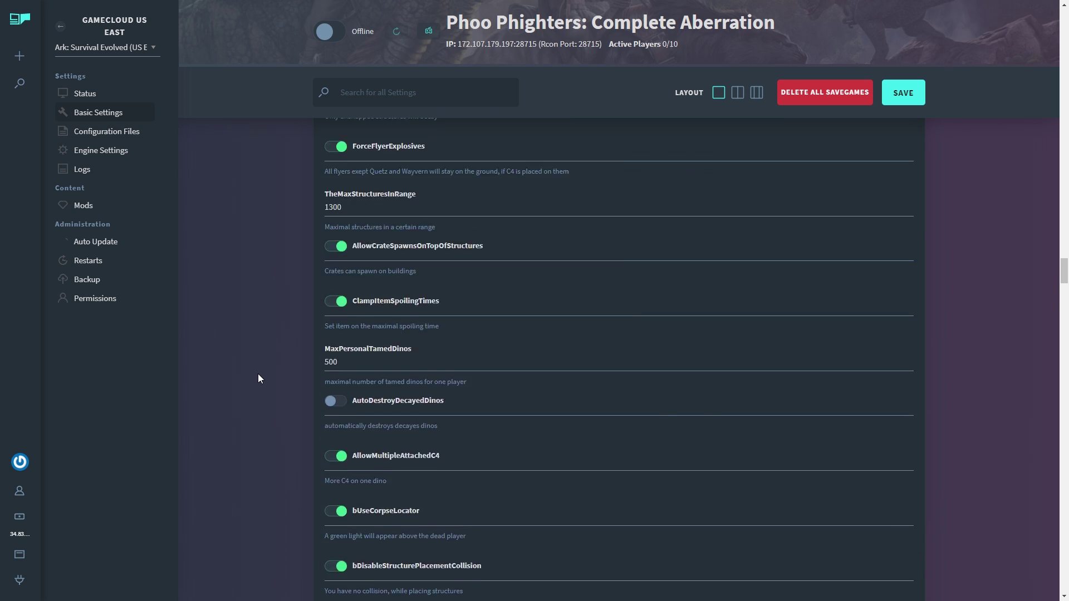
{"action": "scroll", "coordinate": [258, 378], "scroll_direction": "up", "scroll_amount": 1}
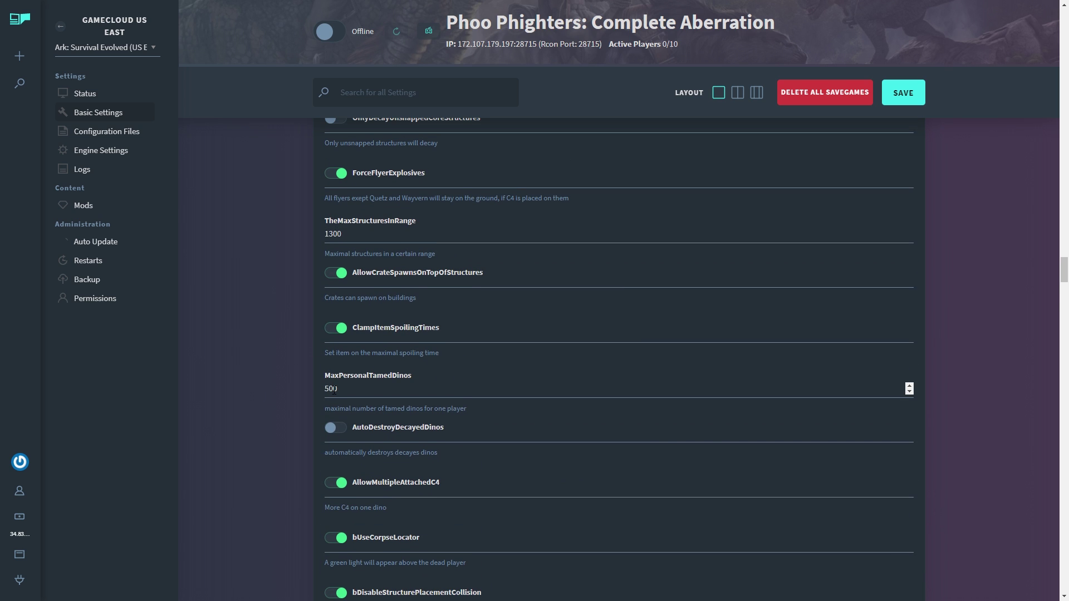
{"action": "scroll", "coordinate": [266, 387], "scroll_direction": "up", "scroll_amount": 6}
{"action": "scroll", "coordinate": [266, 387], "scroll_direction": "up", "scroll_amount": 12}
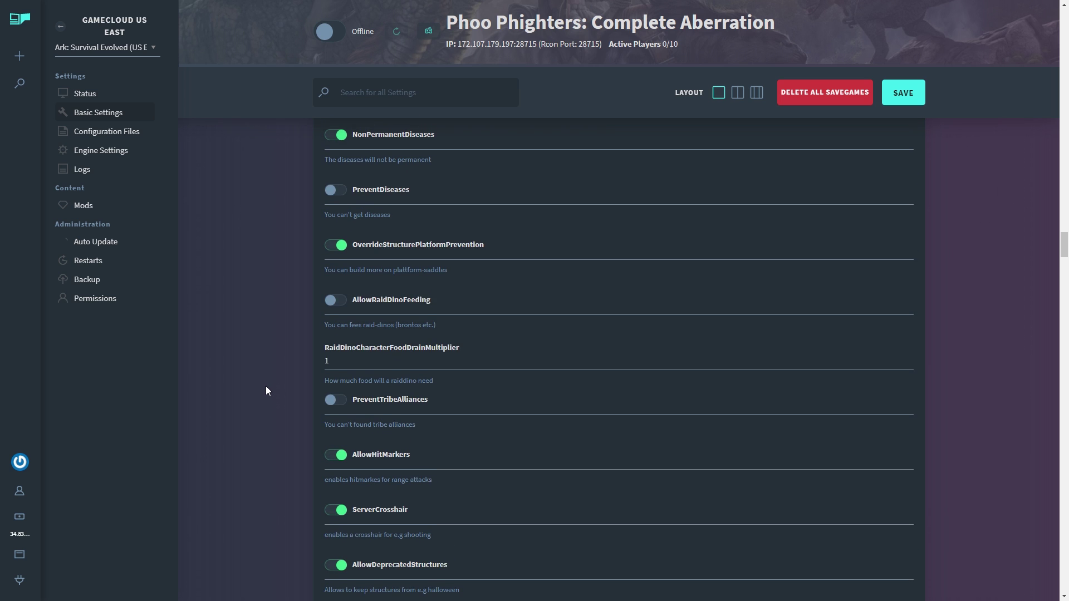
{"action": "scroll", "coordinate": [265, 391], "scroll_direction": "up", "scroll_amount": 6}
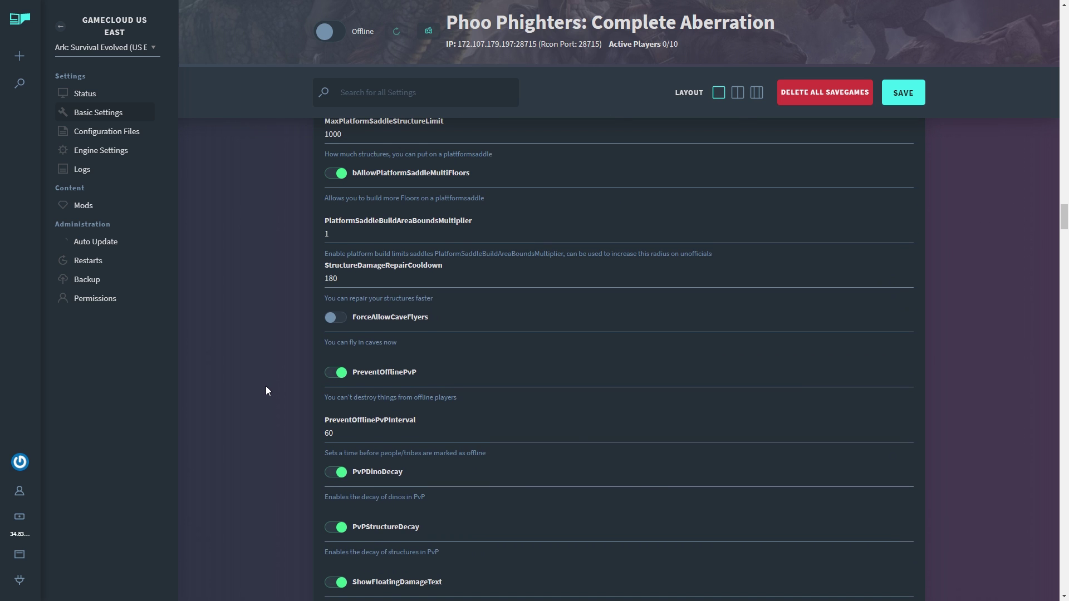
{"action": "scroll", "coordinate": [265, 390], "scroll_direction": "up", "scroll_amount": 4}
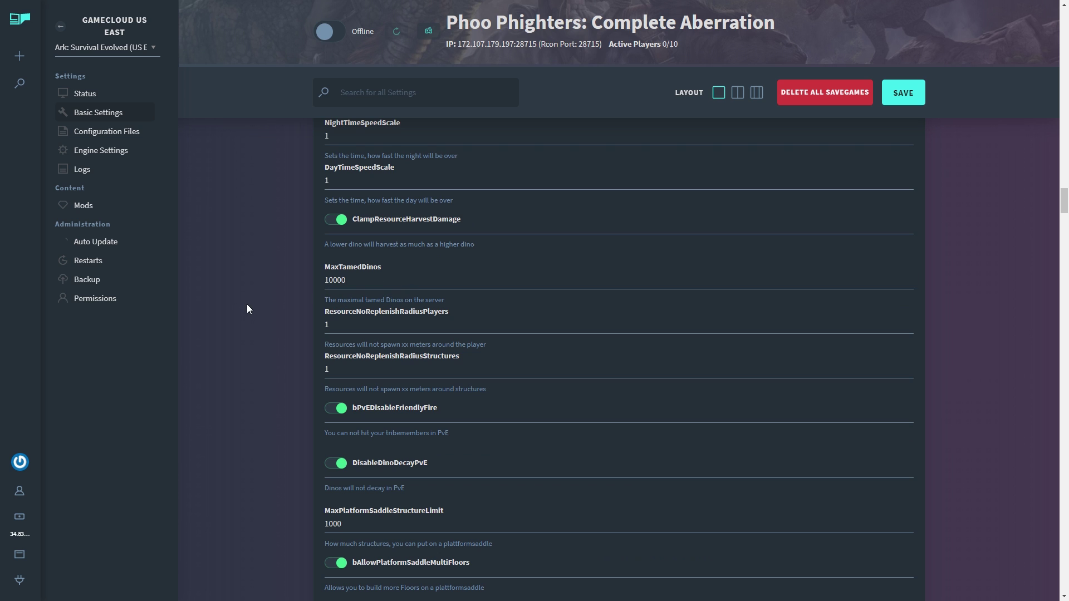
- Set MaxPersonalTamedDinos to 10000 in the General settings
{"action": "scroll", "coordinate": [248, 306], "scroll_direction": "down", "scroll_amount": 7}
{"action": "scroll", "coordinate": [249, 312], "scroll_direction": "down", "scroll_amount": 20}
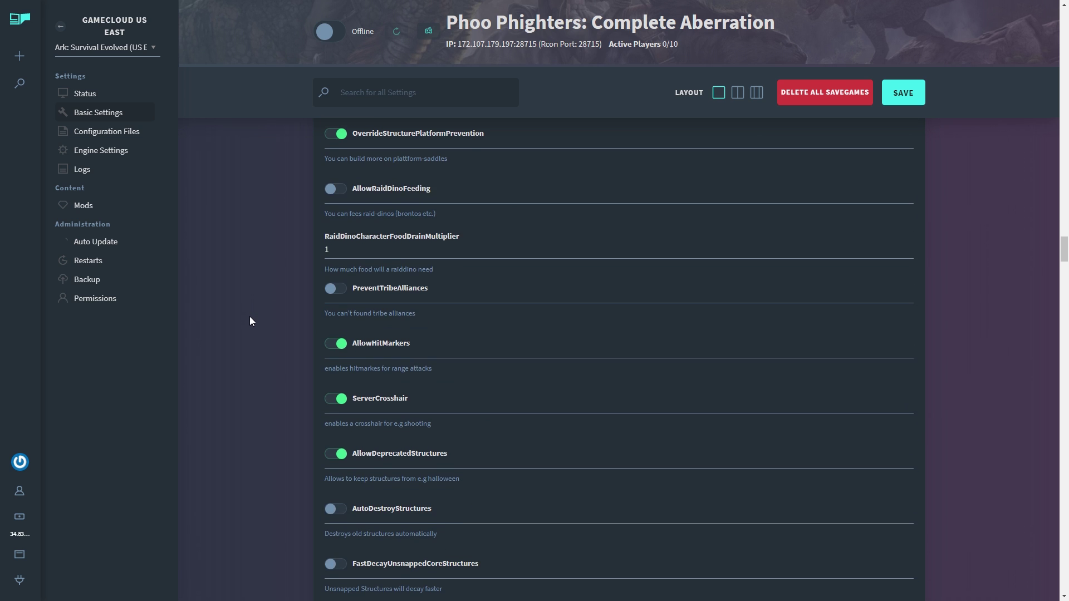
{"action": "scroll", "coordinate": [249, 323], "scroll_direction": "down", "scroll_amount": 2}
{"action": "scroll", "coordinate": [245, 300], "scroll_direction": "up", "scroll_amount": 3}
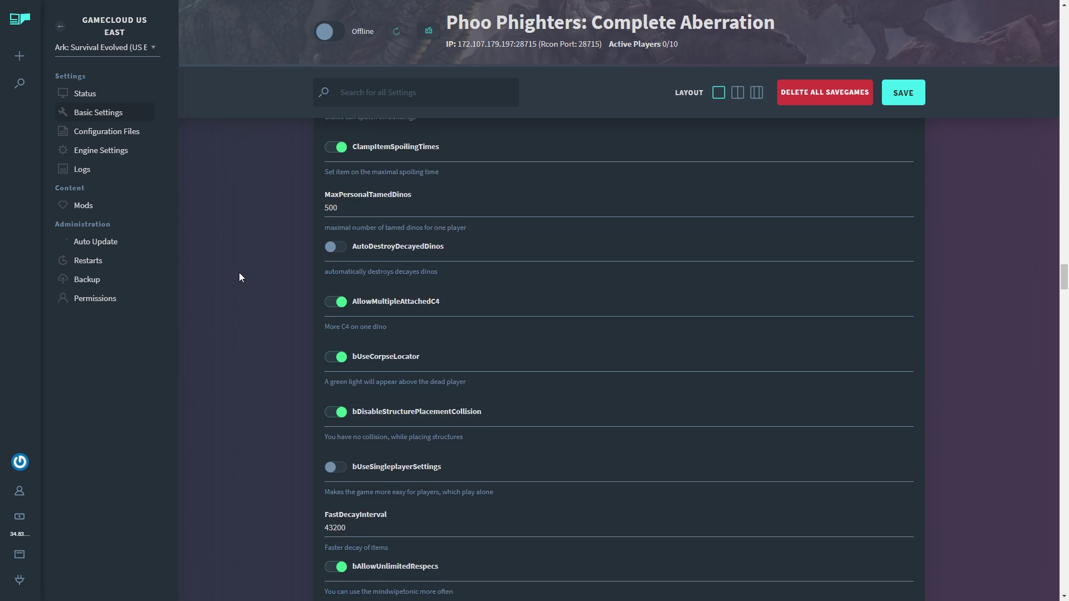
{"action": "left_click_drag", "start_coordinate": [328, 333], "coordinate": [319, 334]}
{"action": "type", "text": "10000"}
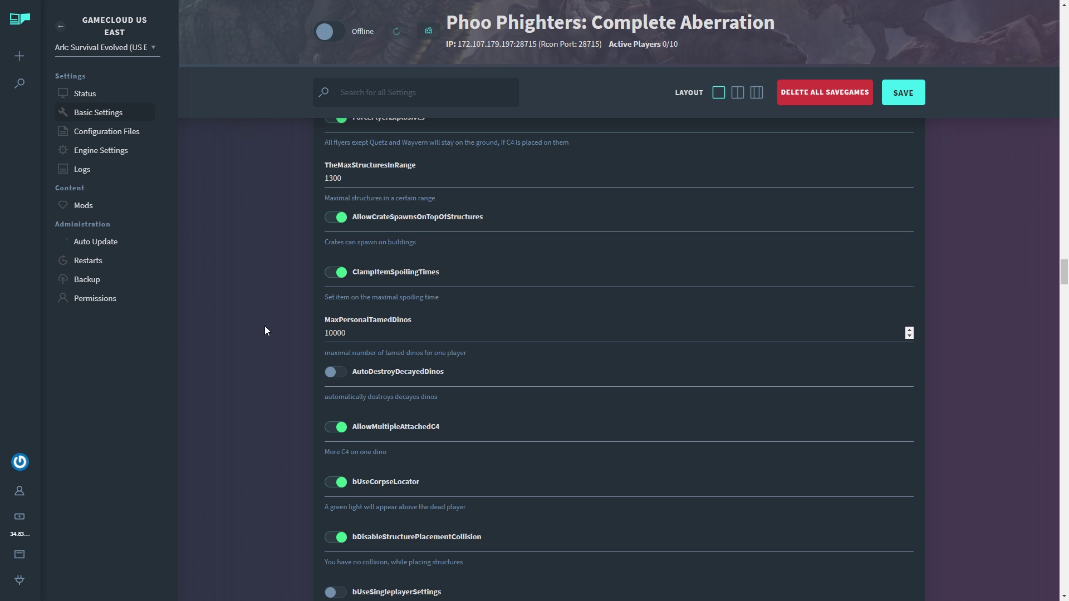
- Review the remaining General and Advanced settings down to the Reset section, and save the basic settings
{"action": "left_click", "coordinate": [265, 326]}
{"action": "scroll", "coordinate": [265, 325], "scroll_direction": "down", "scroll_amount": 20}
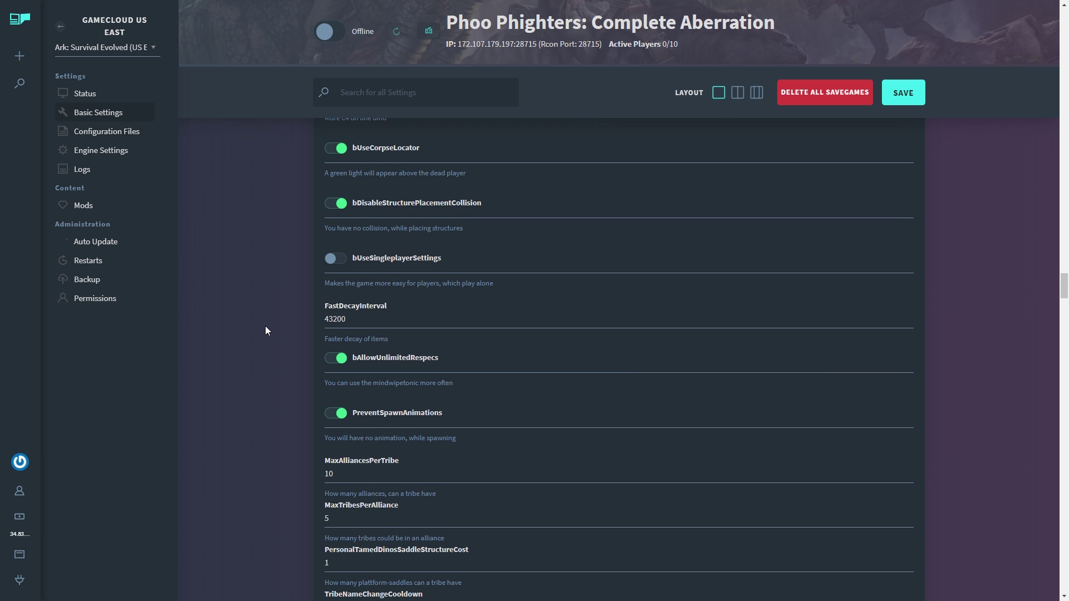
{"action": "scroll", "coordinate": [265, 326], "scroll_direction": "down", "scroll_amount": 10}
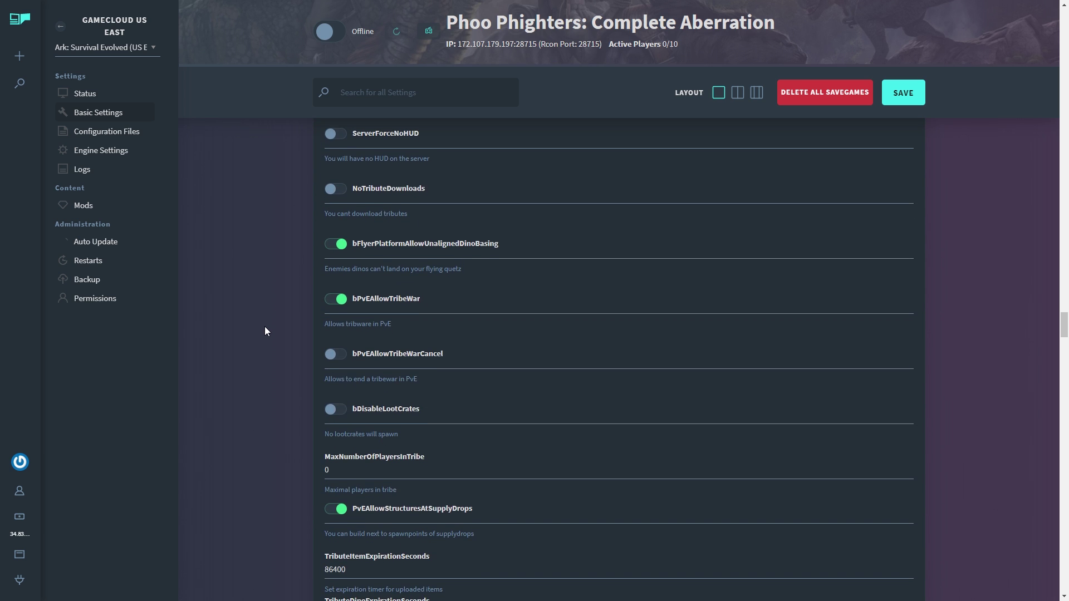
{"action": "scroll", "coordinate": [261, 328], "scroll_direction": "up", "scroll_amount": 8}
{"action": "scroll", "coordinate": [261, 335], "scroll_direction": "down", "scroll_amount": 20}
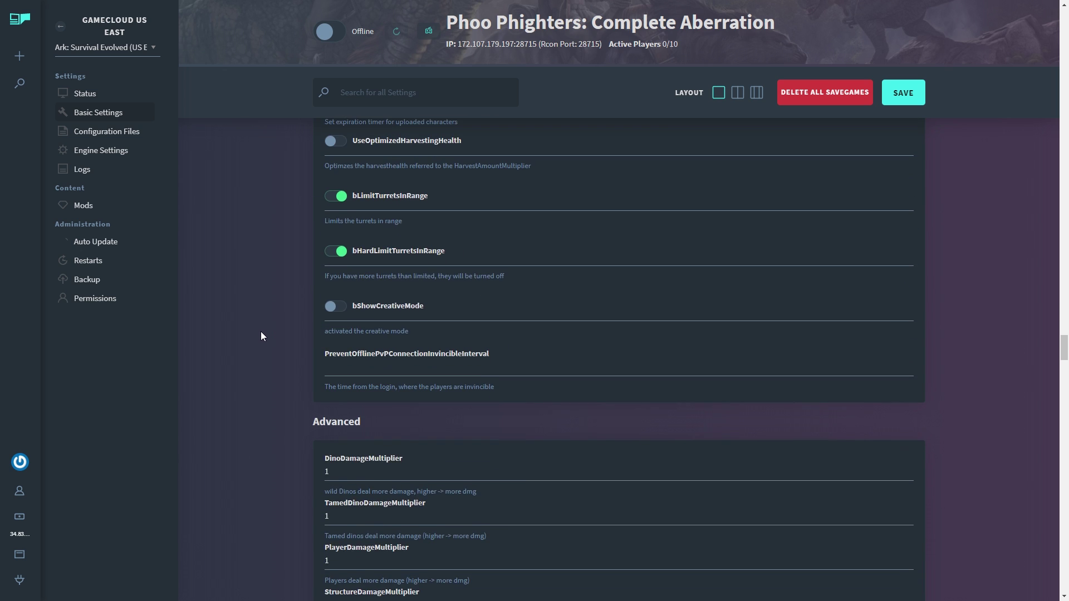
{"action": "scroll", "coordinate": [257, 341], "scroll_direction": "down", "scroll_amount": 20}
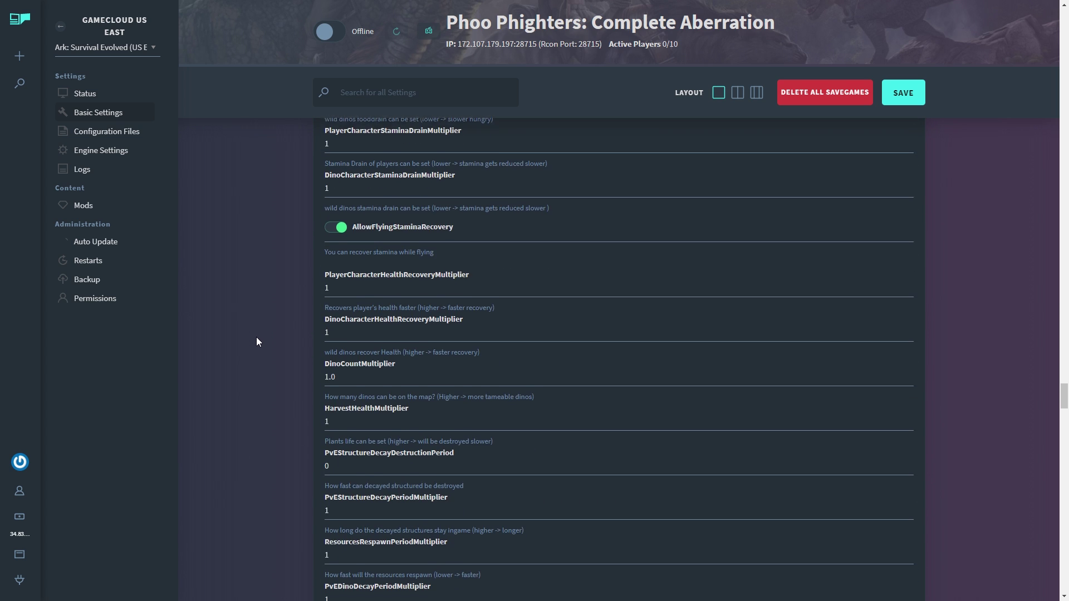
{"action": "scroll", "coordinate": [257, 338], "scroll_direction": "down", "scroll_amount": 5}
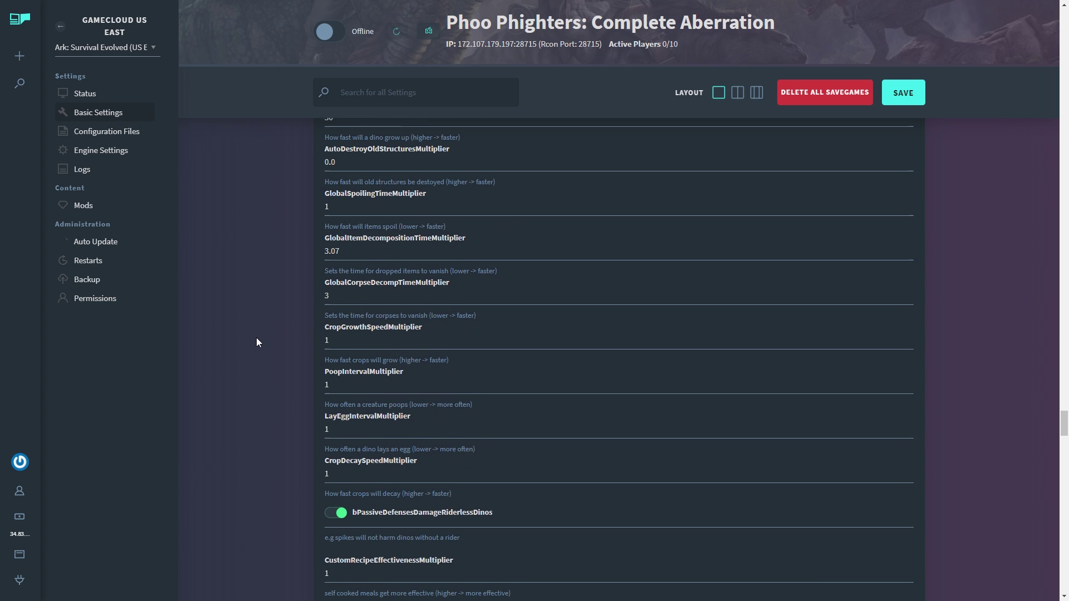
{"action": "scroll", "coordinate": [256, 338], "scroll_direction": "down", "scroll_amount": 3}
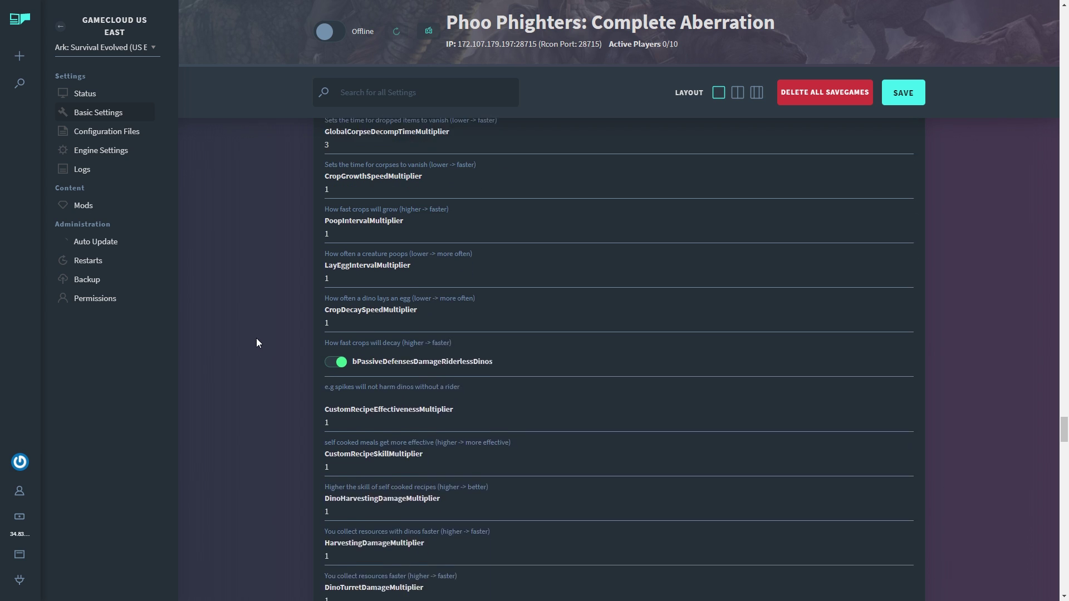
{"action": "scroll", "coordinate": [256, 341], "scroll_direction": "down", "scroll_amount": 5}
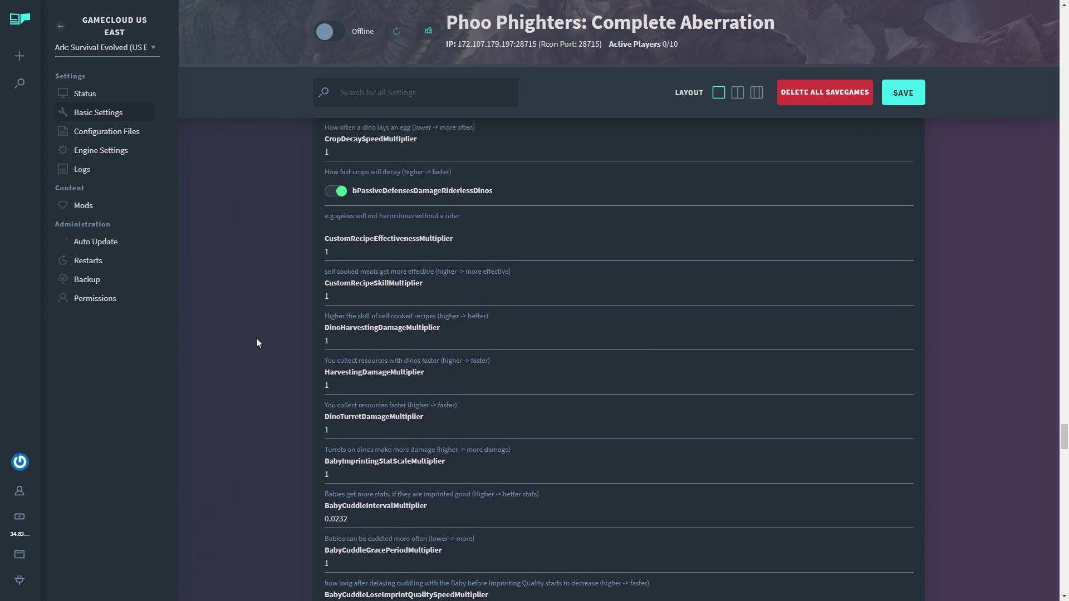
{"action": "scroll", "coordinate": [256, 338], "scroll_direction": "down", "scroll_amount": 5}
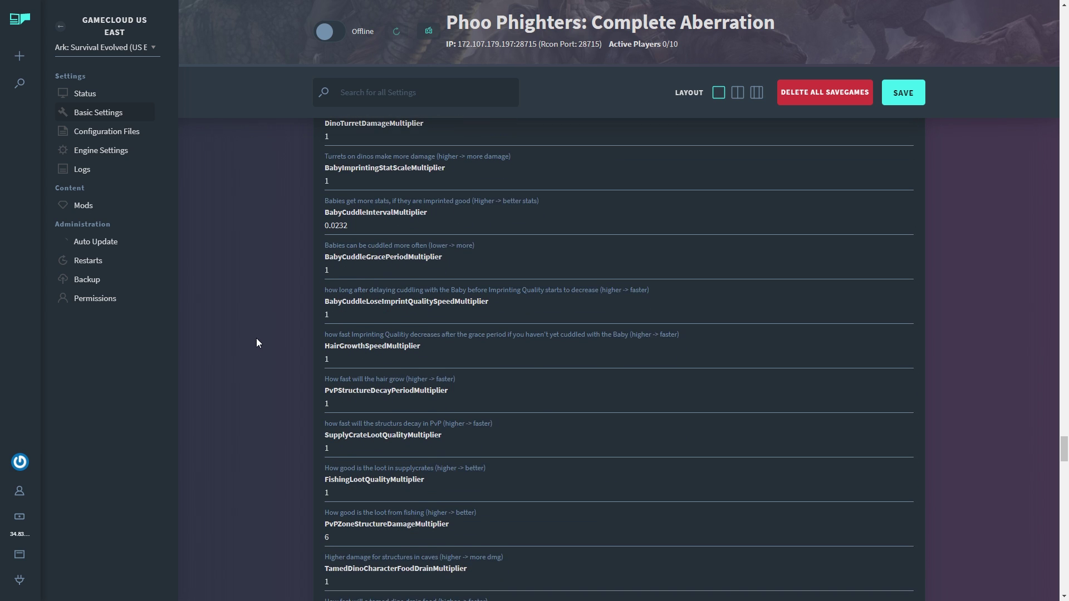
{"action": "scroll", "coordinate": [257, 339], "scroll_direction": "down", "scroll_amount": 4}
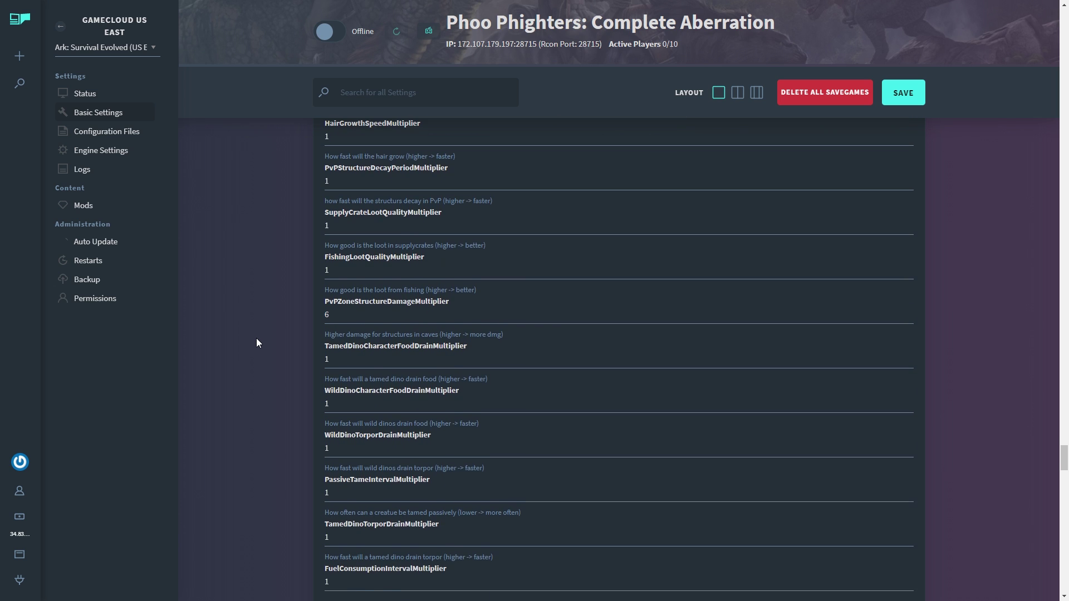
{"action": "scroll", "coordinate": [256, 341], "scroll_direction": "down", "scroll_amount": 1}
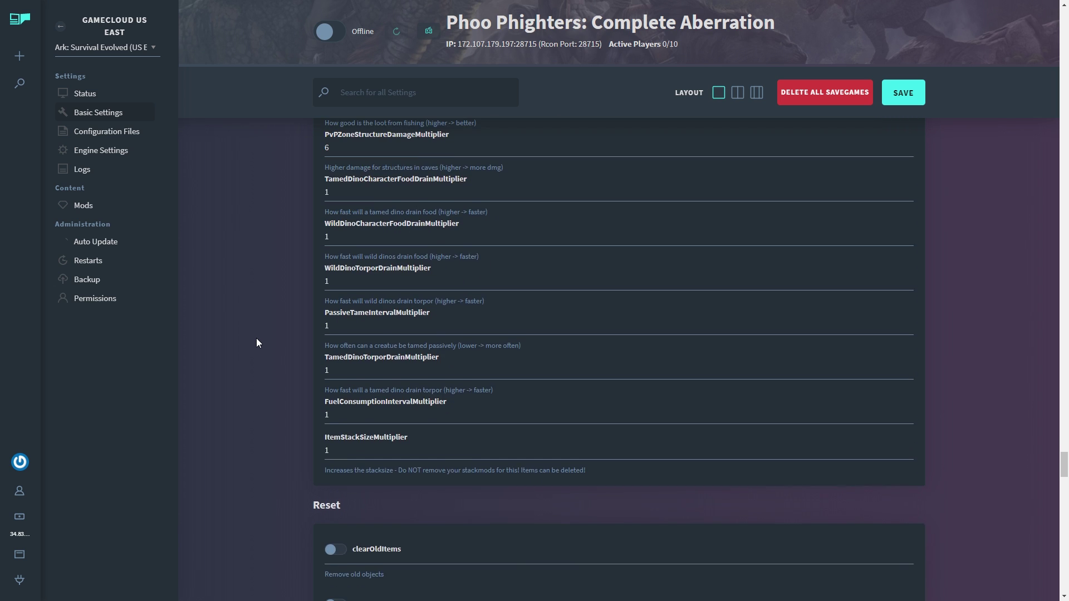
{"action": "scroll", "coordinate": [256, 340], "scroll_direction": "down", "scroll_amount": 2}
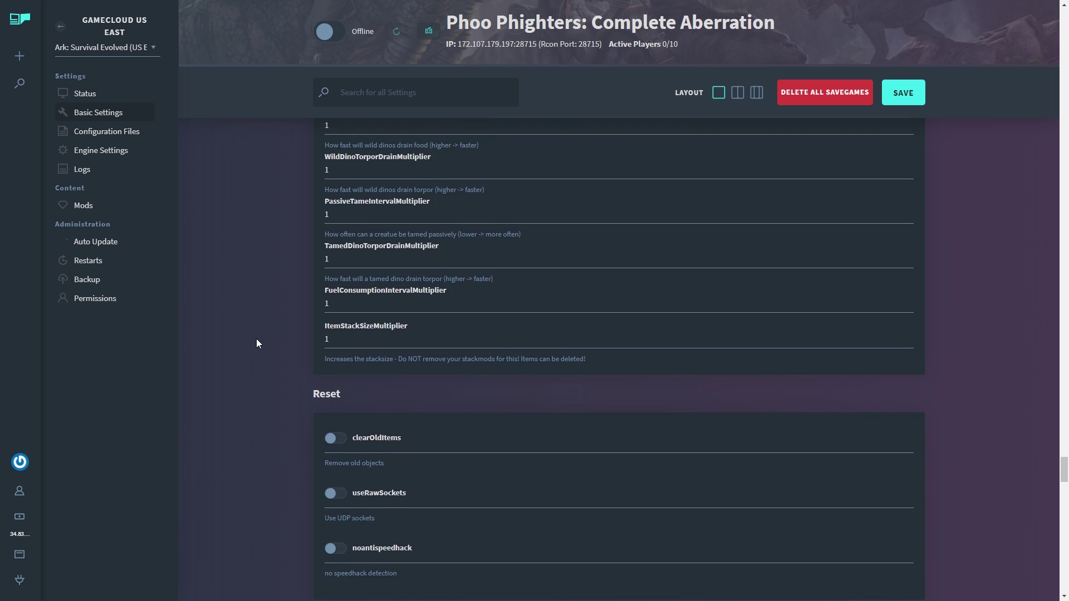
{"action": "scroll", "coordinate": [257, 341], "scroll_direction": "up", "scroll_amount": 2}
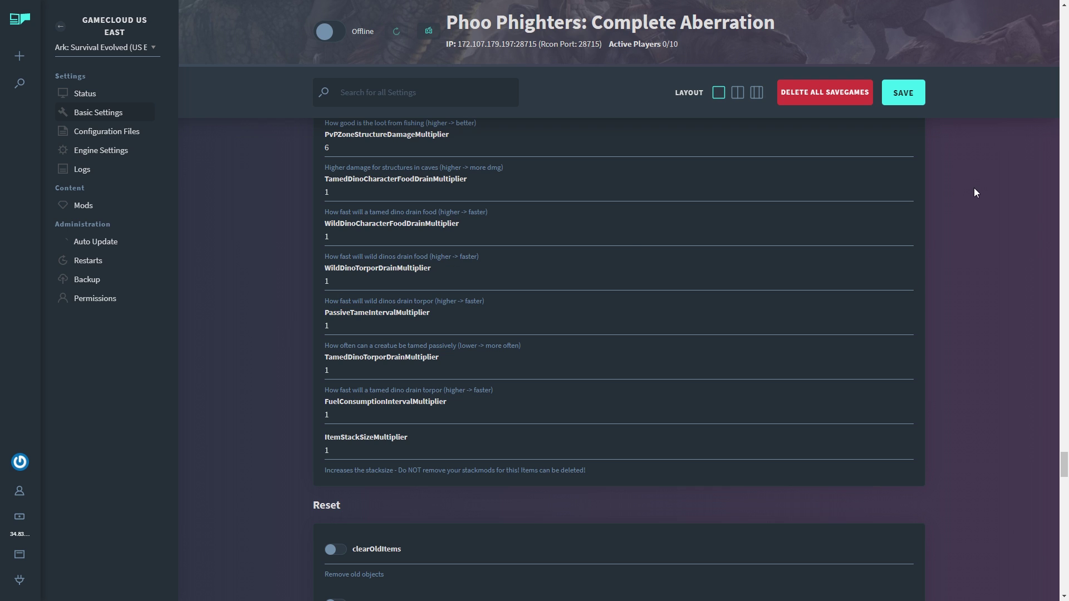
{"action": "left_click", "coordinate": [904, 102]}
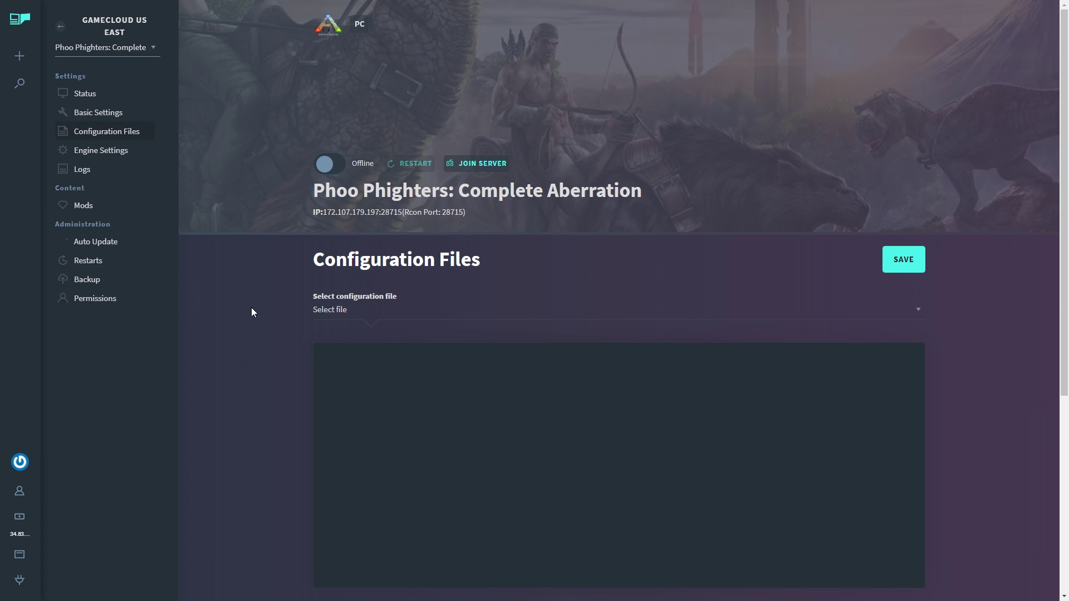
- Examine which configuration files can be selected for editing on the Configuration Files page
{"action": "scroll", "coordinate": [251, 312], "scroll_direction": "down", "scroll_amount": 3}
{"action": "scroll", "coordinate": [251, 312], "scroll_direction": "up", "scroll_amount": 3}
{"action": "left_click", "coordinate": [918, 311]}
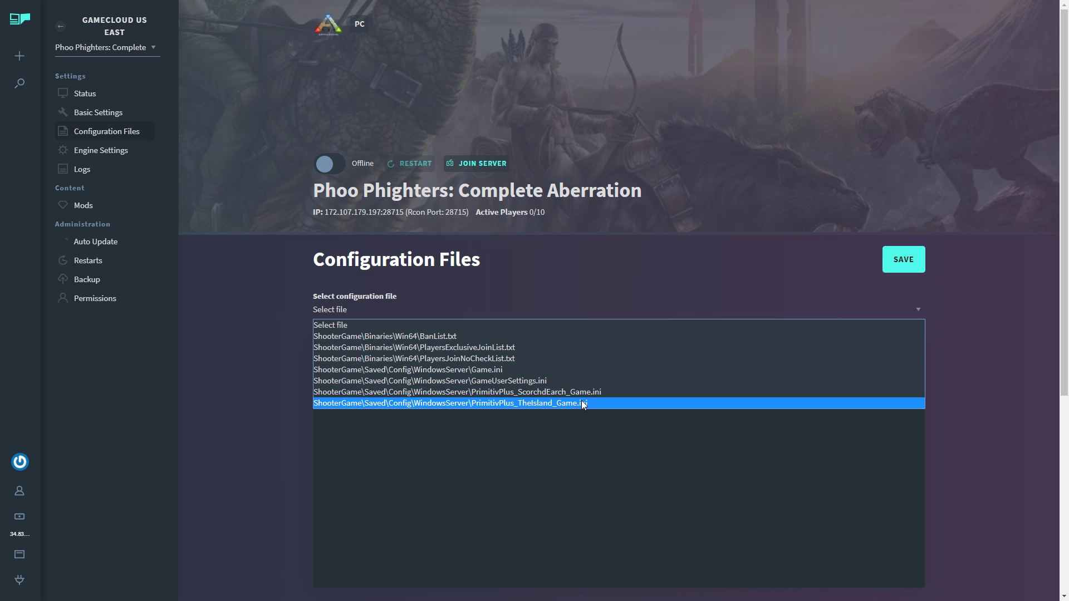
{"action": "left_click", "coordinate": [247, 321]}
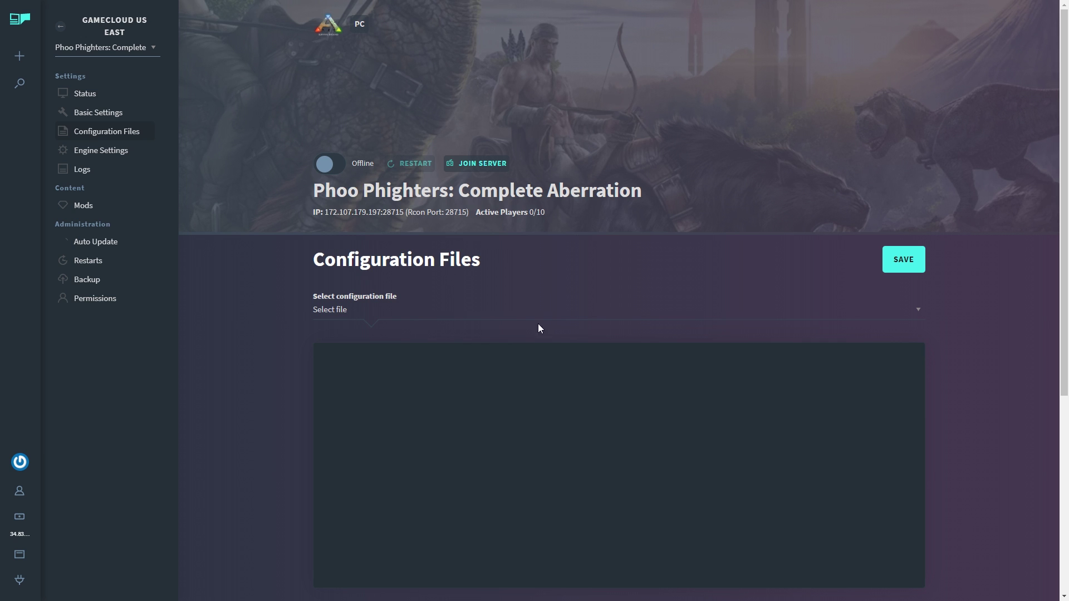
{"action": "left_click", "coordinate": [894, 315]}
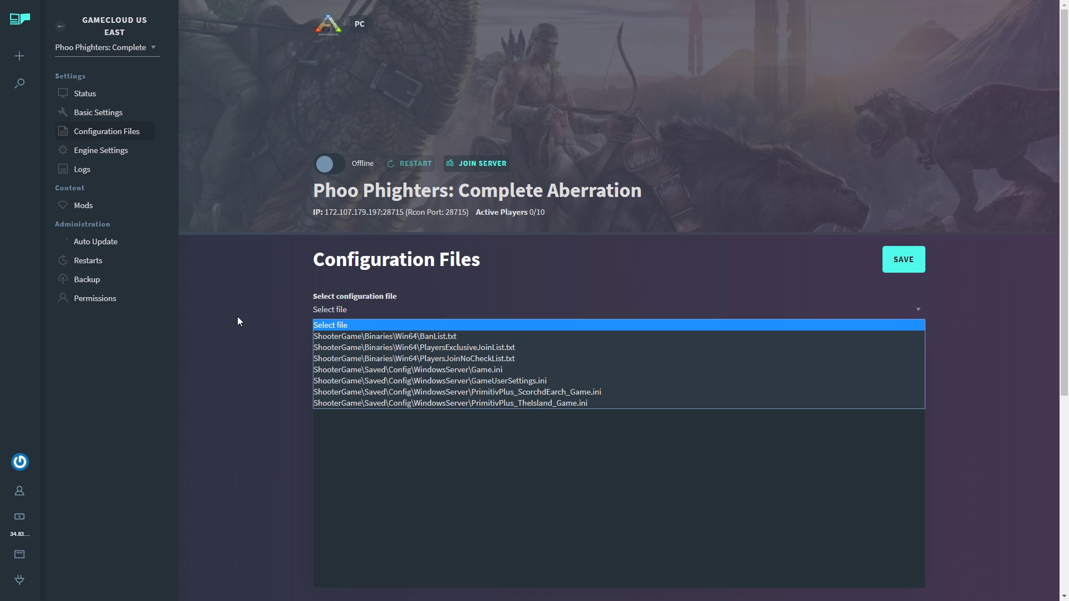
{"action": "left_click", "coordinate": [237, 365]}
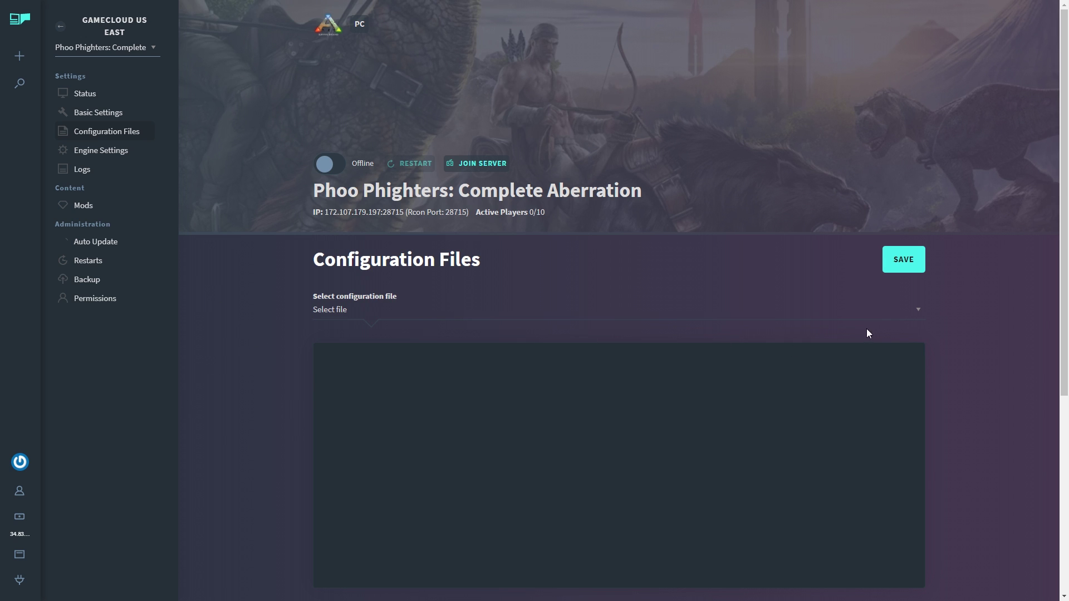
- Load the configuration file ShooterGame\Saved\Config\WindowsServer\Game.ini and look through its entries to the end
{"action": "left_click", "coordinate": [897, 315]}
{"action": "left_click", "coordinate": [751, 368]}
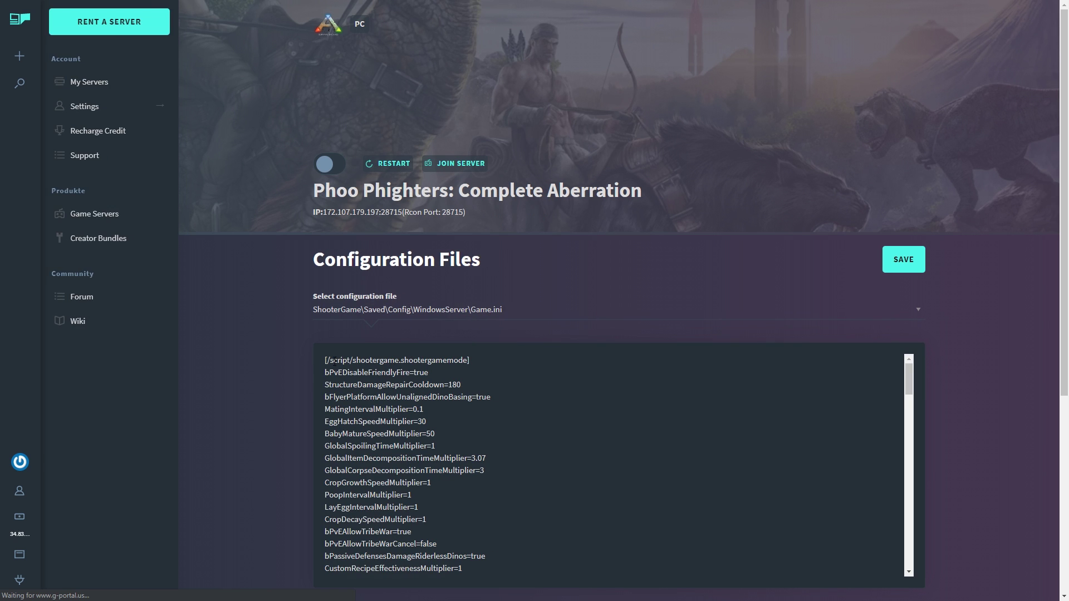
{"action": "scroll", "coordinate": [694, 400], "scroll_direction": "down", "scroll_amount": 10}
{"action": "scroll", "coordinate": [694, 400], "scroll_direction": "down", "scroll_amount": 10}
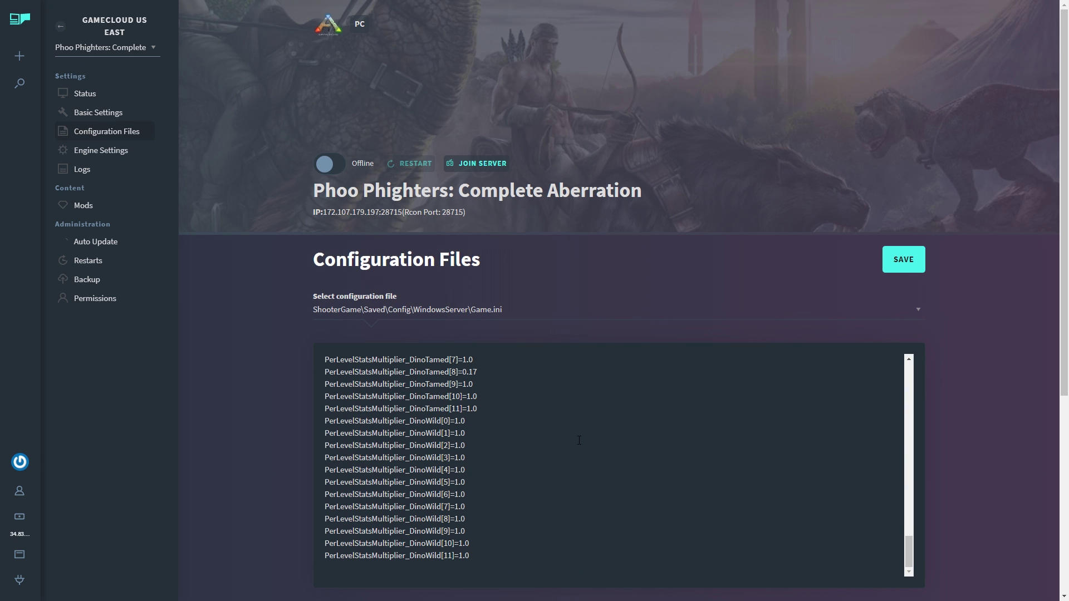
{"action": "scroll", "coordinate": [579, 440], "scroll_direction": "down", "scroll_amount": 5}
{"action": "scroll", "coordinate": [261, 287], "scroll_direction": "up", "scroll_amount": 5}
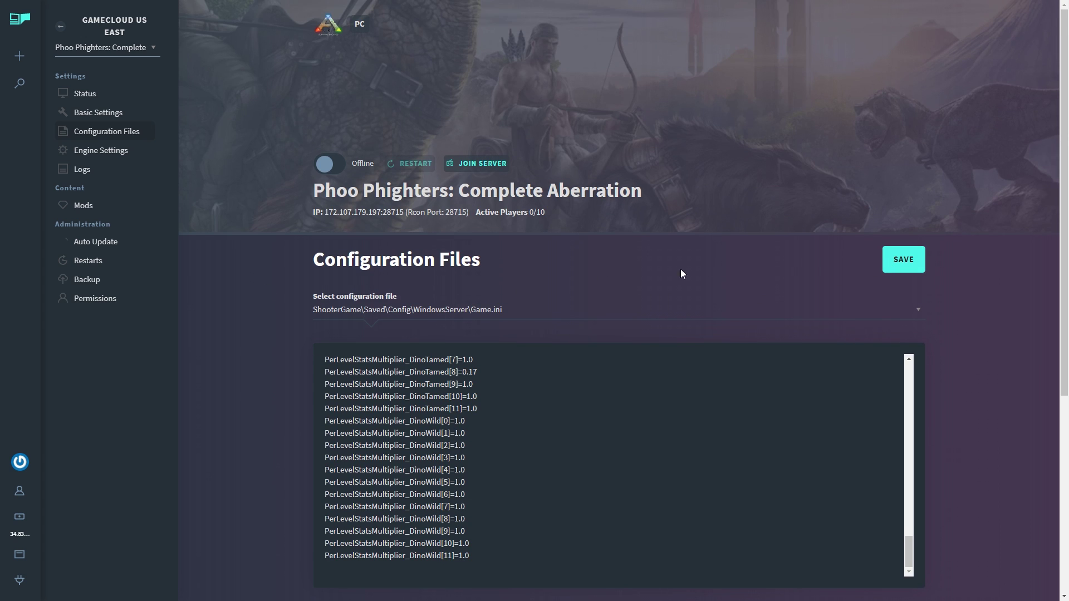
- Check the server's Status page and browse the Available Mods list on the Mods page
{"action": "left_click", "coordinate": [91, 94]}
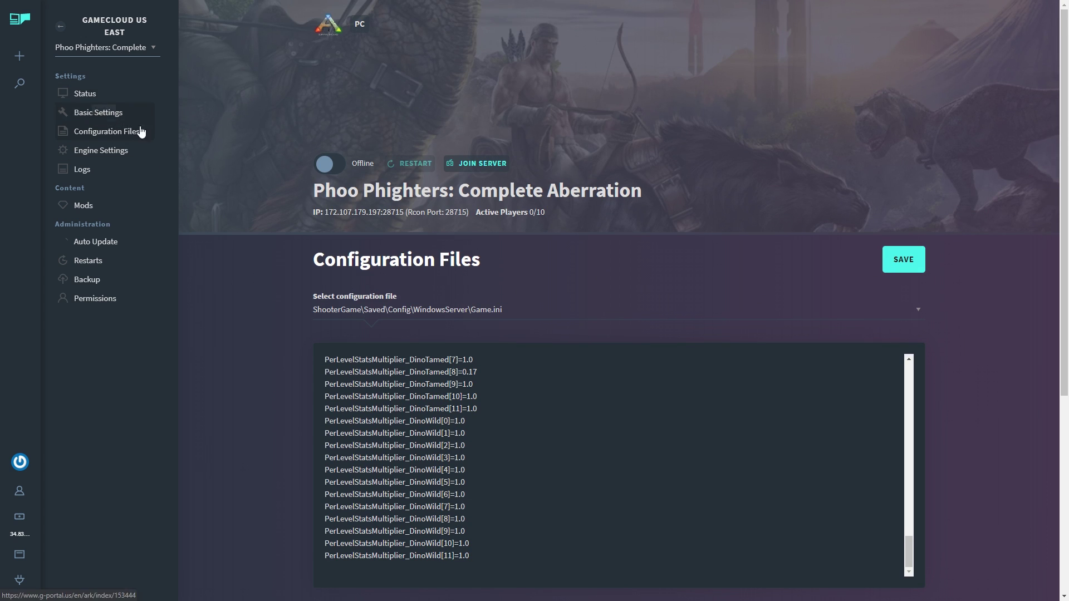
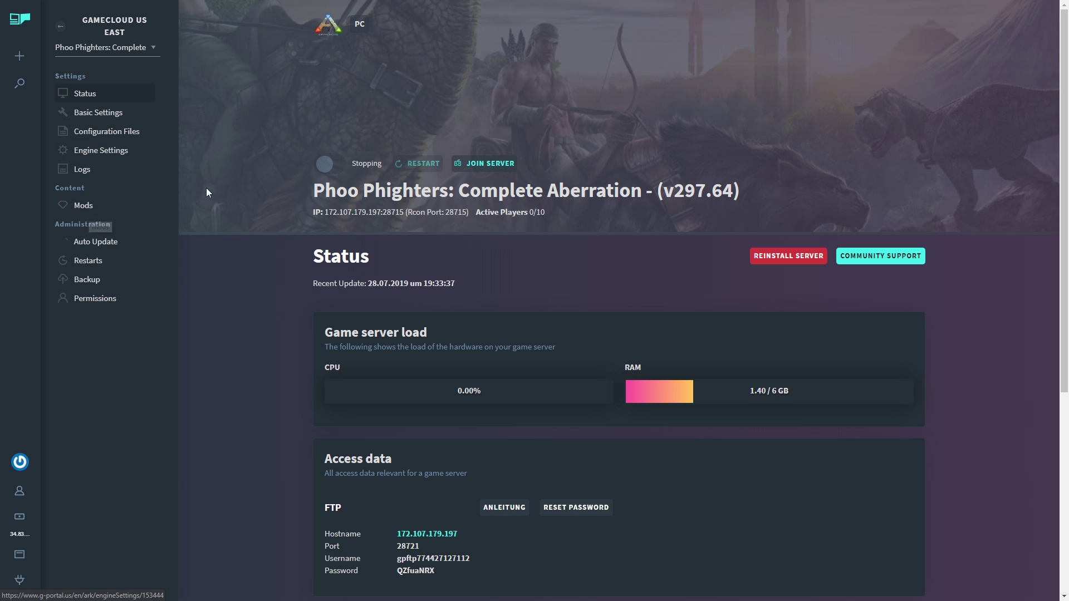
{"action": "left_click", "coordinate": [114, 208]}
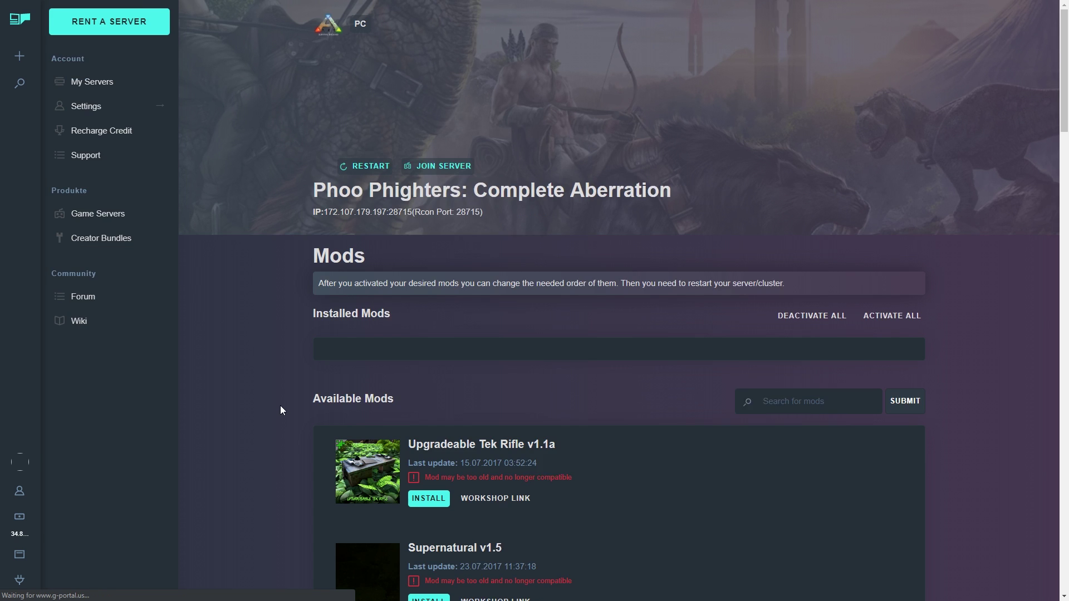
{"action": "scroll", "coordinate": [252, 337], "scroll_direction": "down", "scroll_amount": 5}
{"action": "scroll", "coordinate": [251, 337], "scroll_direction": "down", "scroll_amount": 20}
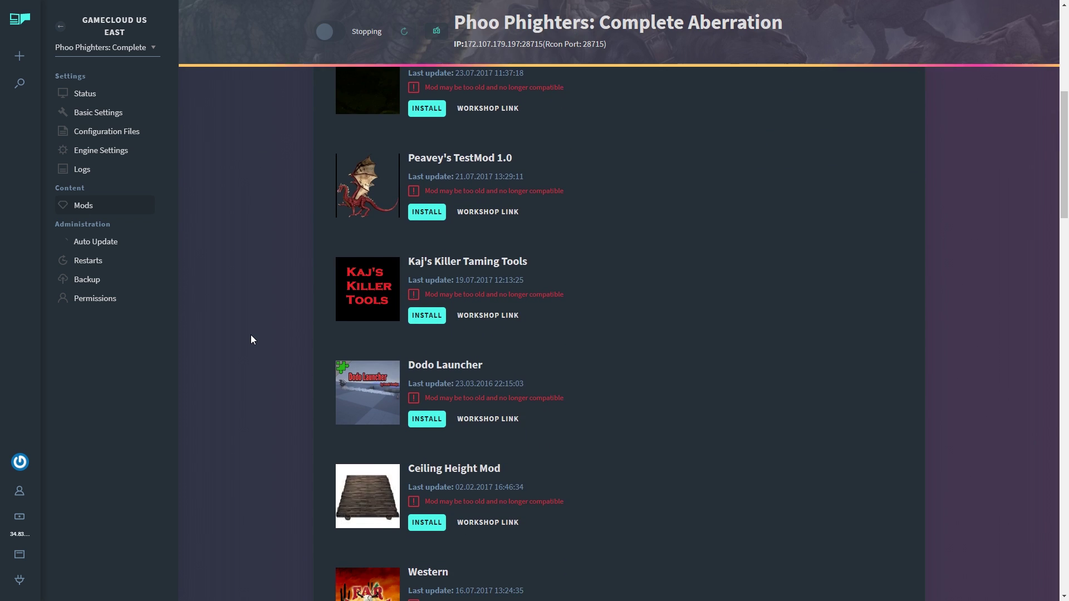
{"action": "scroll", "coordinate": [251, 336], "scroll_direction": "down", "scroll_amount": 10}
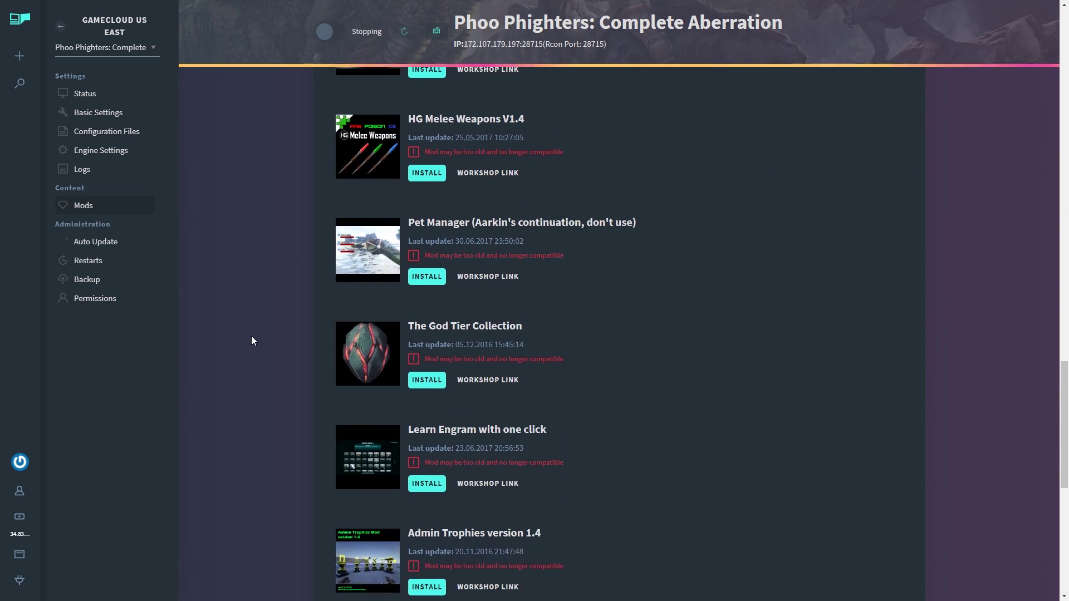
{"action": "scroll", "coordinate": [252, 336], "scroll_direction": "up", "scroll_amount": 11}
{"action": "scroll", "coordinate": [251, 336], "scroll_direction": "up", "scroll_amount": 20}
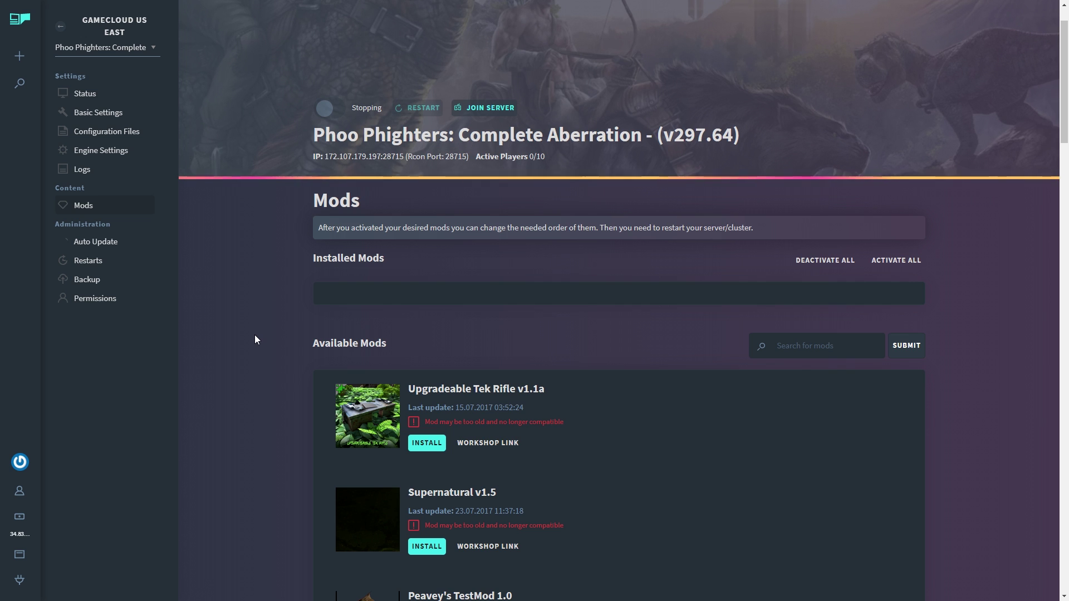
{"action": "scroll", "coordinate": [249, 339], "scroll_direction": "down", "scroll_amount": 2}
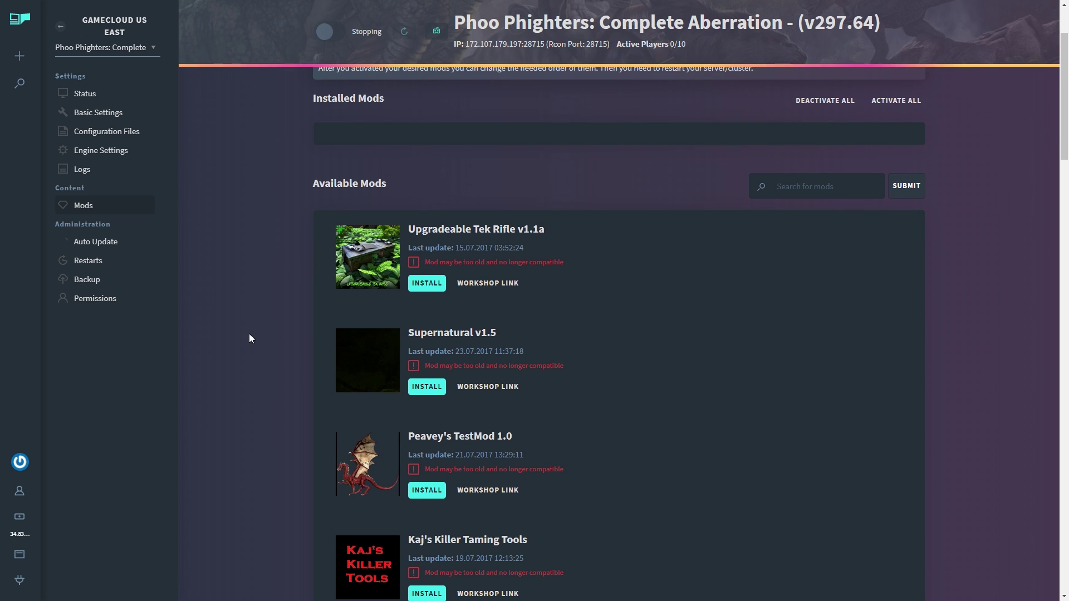
{"action": "scroll", "coordinate": [249, 339], "scroll_direction": "up", "scroll_amount": 3}
{"action": "scroll", "coordinate": [250, 334], "scroll_direction": "down", "scroll_amount": 1}
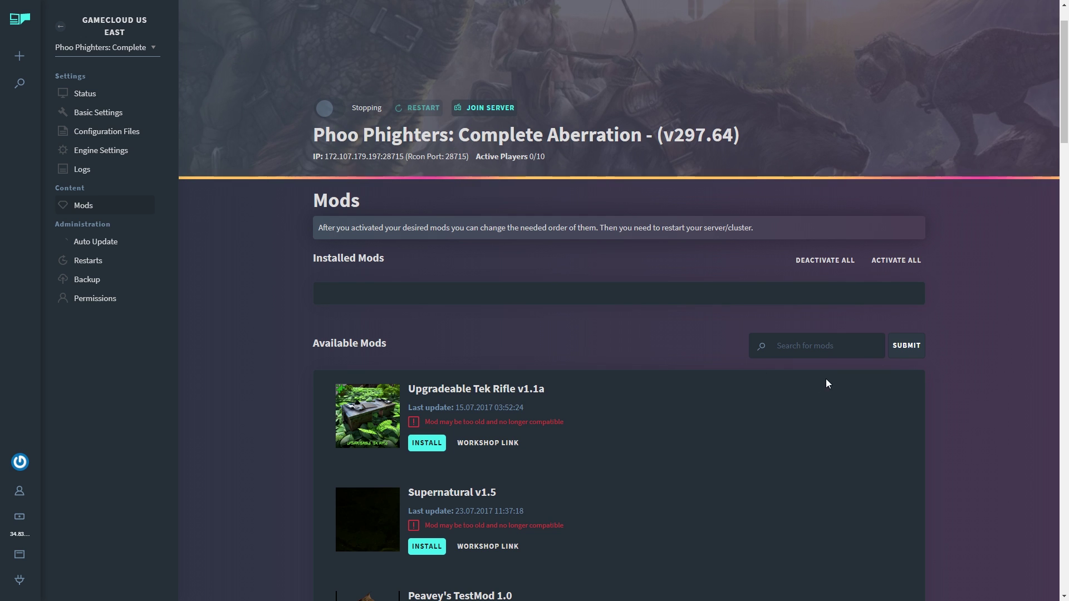
- Search the available mods for "item finder", and install and activate the ITEM FINDER mod
{"action": "left_click", "coordinate": [812, 348]}
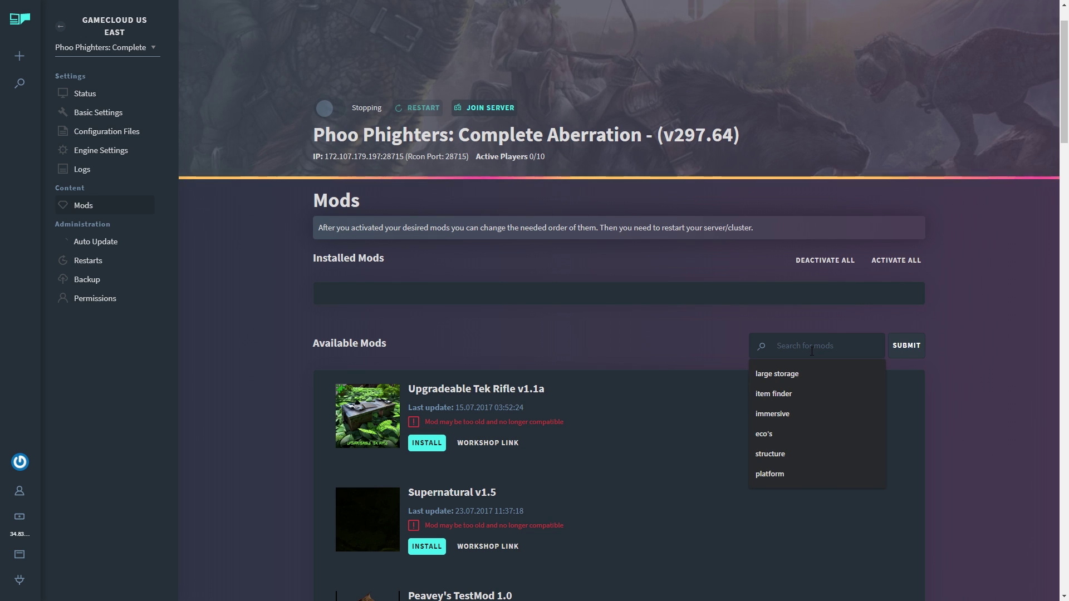
{"action": "left_click", "coordinate": [770, 393]}
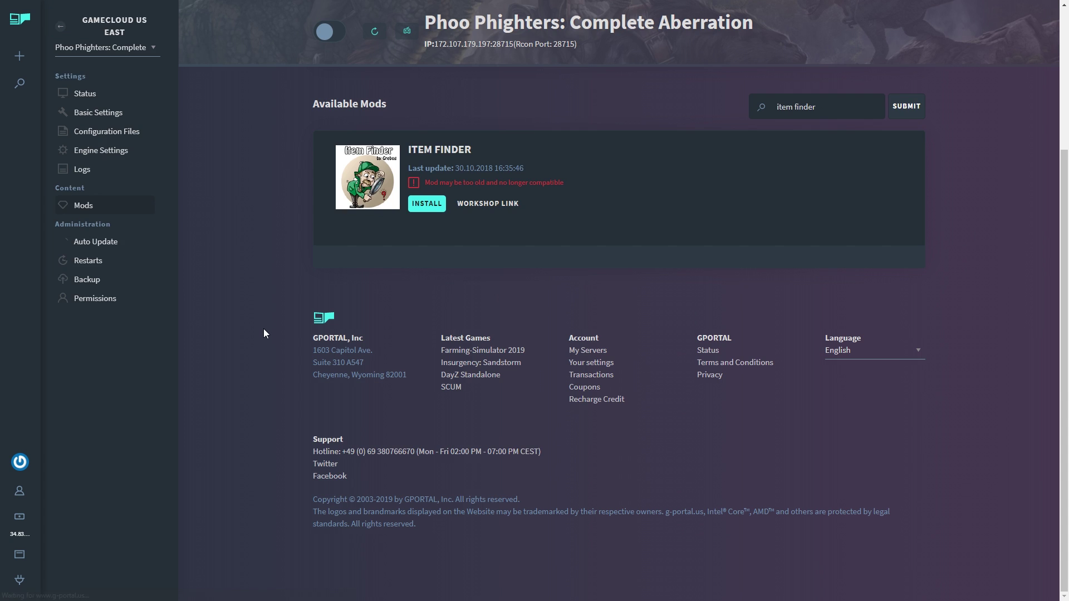
{"action": "left_click", "coordinate": [428, 204]}
{"action": "scroll", "coordinate": [233, 222], "scroll_direction": "up", "scroll_amount": 5}
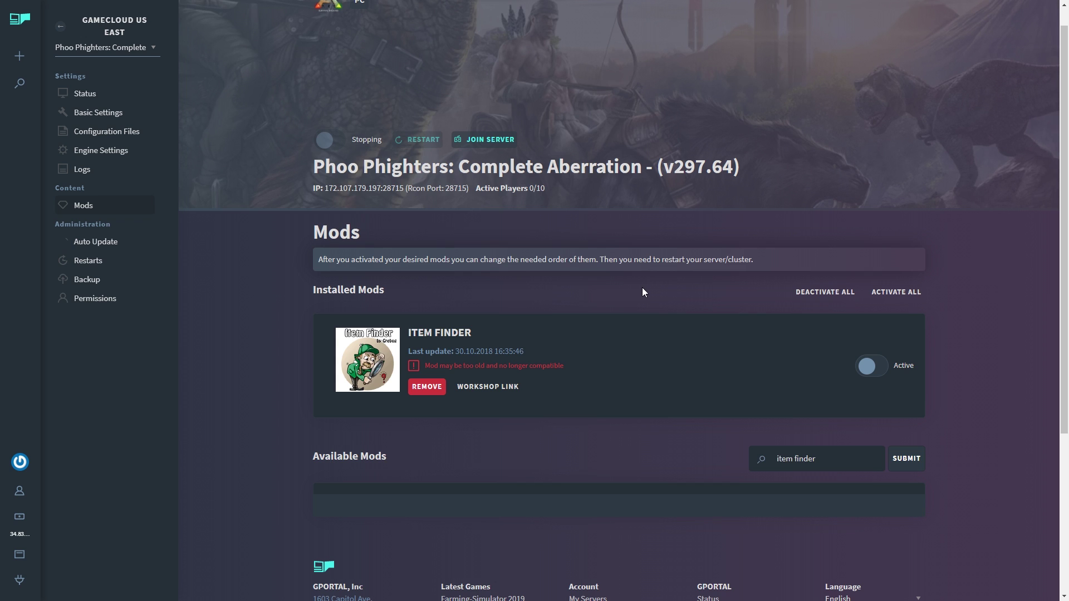
{"action": "left_click", "coordinate": [867, 366]}
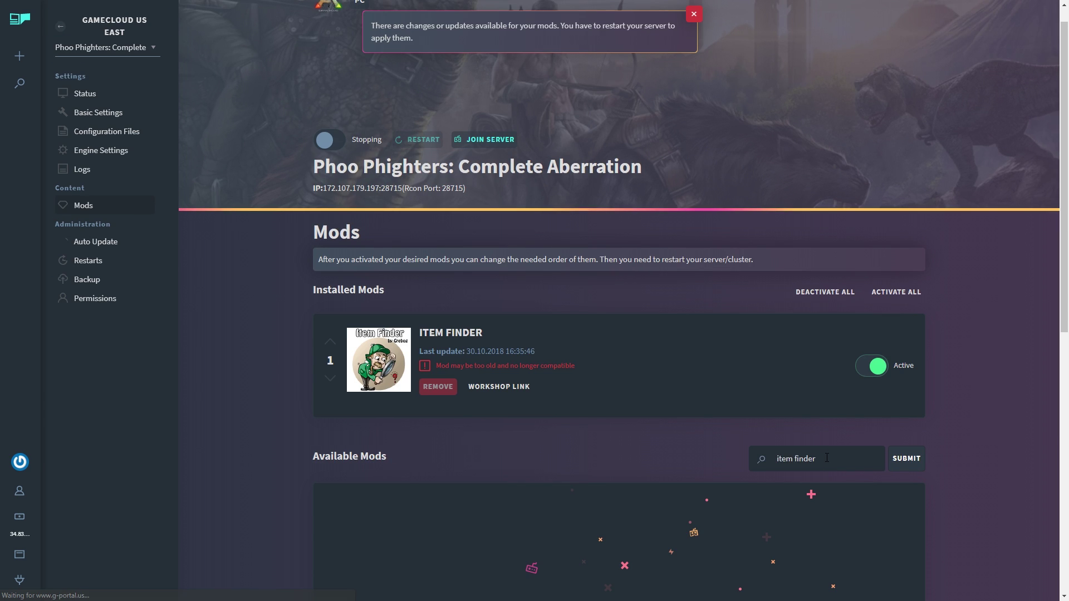
- Search the available mods for "RP Visual Storage" and install the RP Visual Storage mod, not its TEST Version
{"action": "left_click_drag", "start_coordinate": [829, 459], "coordinate": [717, 450]}
{"action": "key", "text": "BackSpace"}
{"action": "left_click", "coordinate": [798, 463]}
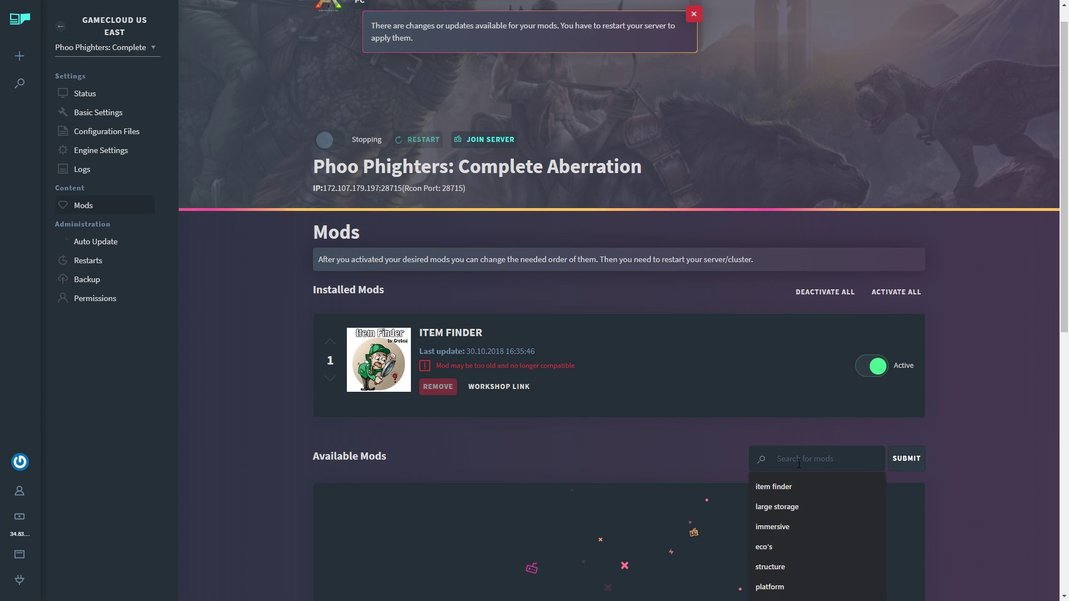
{"action": "scroll", "coordinate": [799, 464], "scroll_direction": "down", "scroll_amount": 4}
{"action": "left_click", "coordinate": [794, 243]}
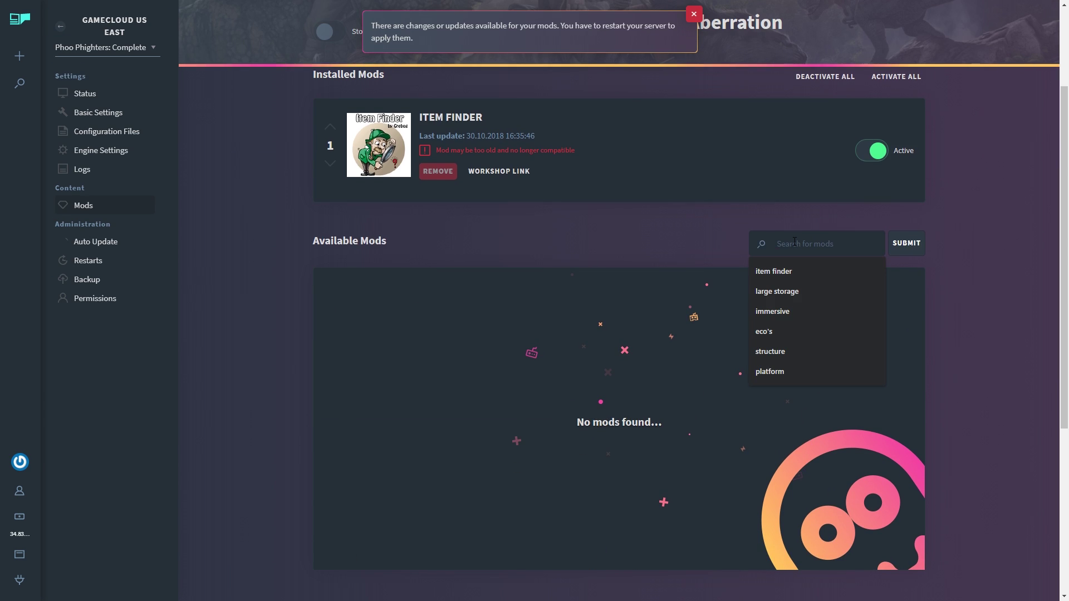
{"action": "type", "text": "rp"}
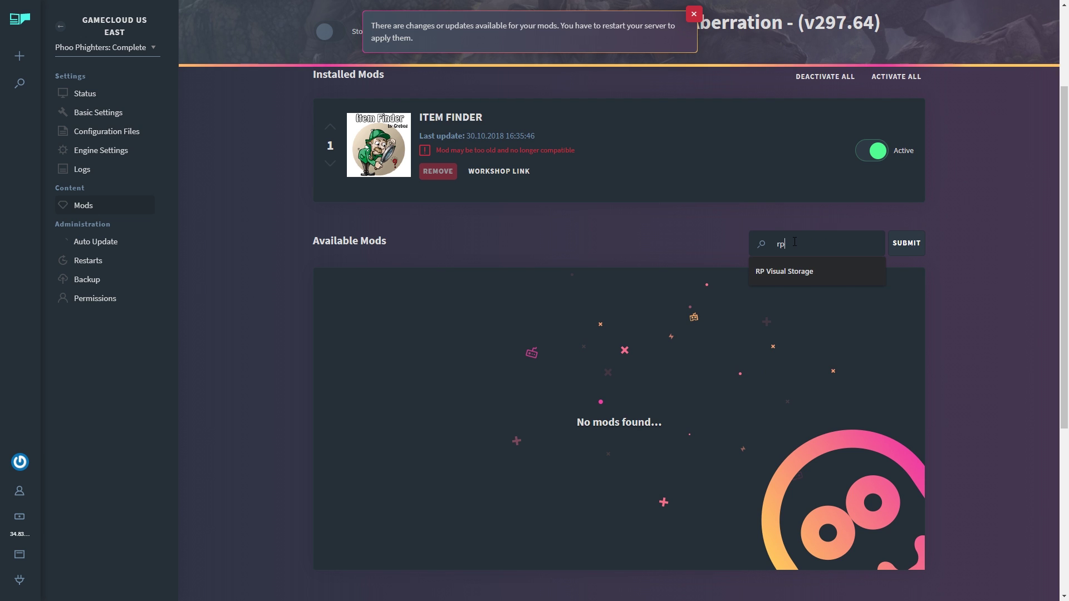
{"action": "left_click", "coordinate": [774, 271]}
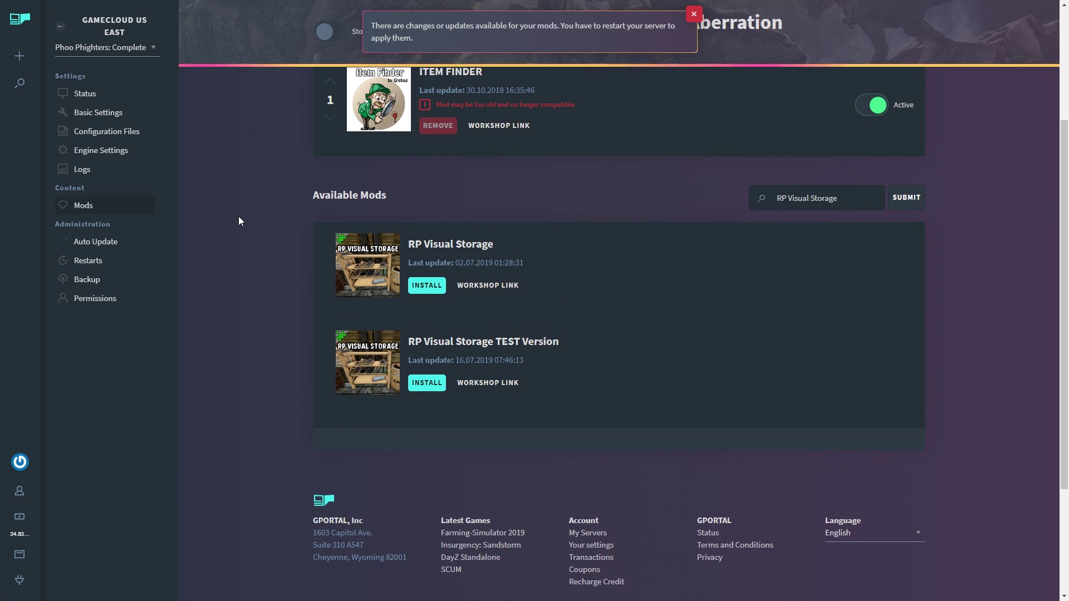
{"action": "left_click", "coordinate": [432, 289]}
- Search the available mods for "eco's RP Decor" and install the eco's RP Decor mod
{"action": "left_click_drag", "start_coordinate": [837, 296], "coordinate": [683, 295]}
{"action": "key", "text": "BackSpace"}
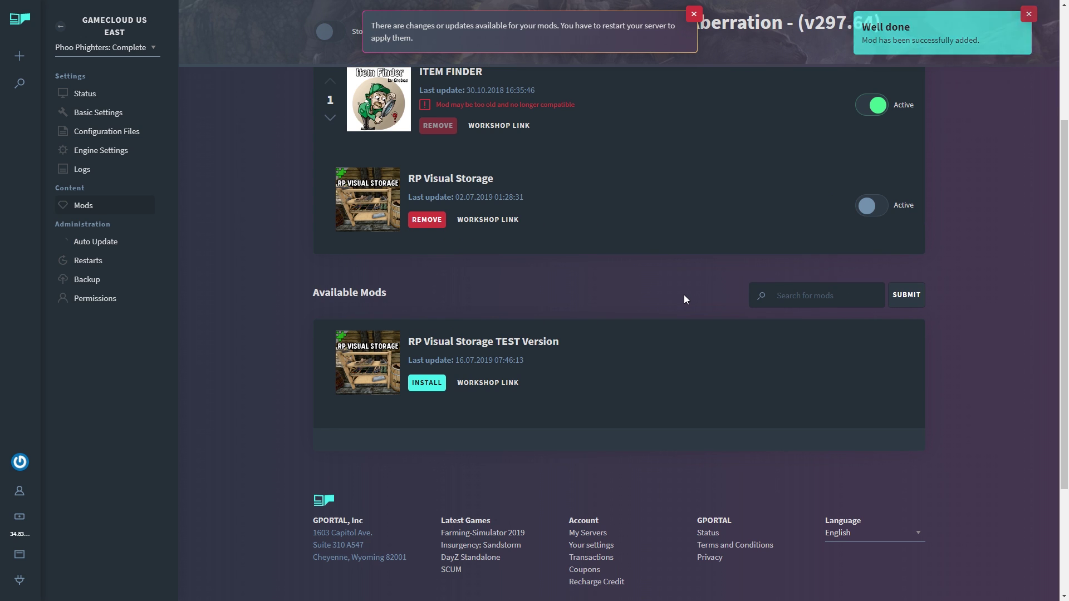
{"action": "type", "text": "eco's RP Decor"}
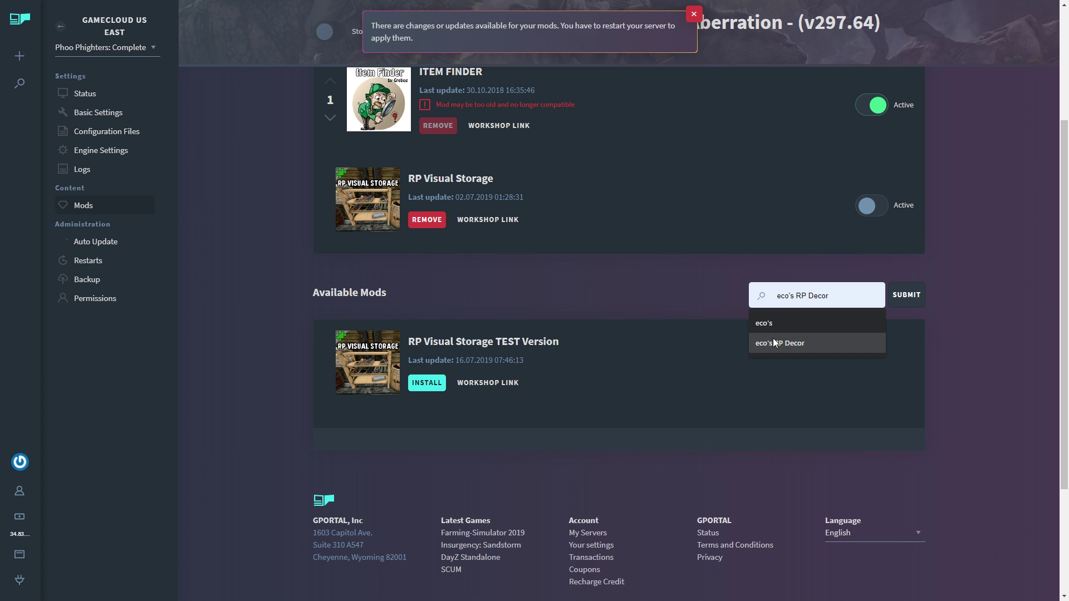
{"action": "left_click", "coordinate": [773, 338]}
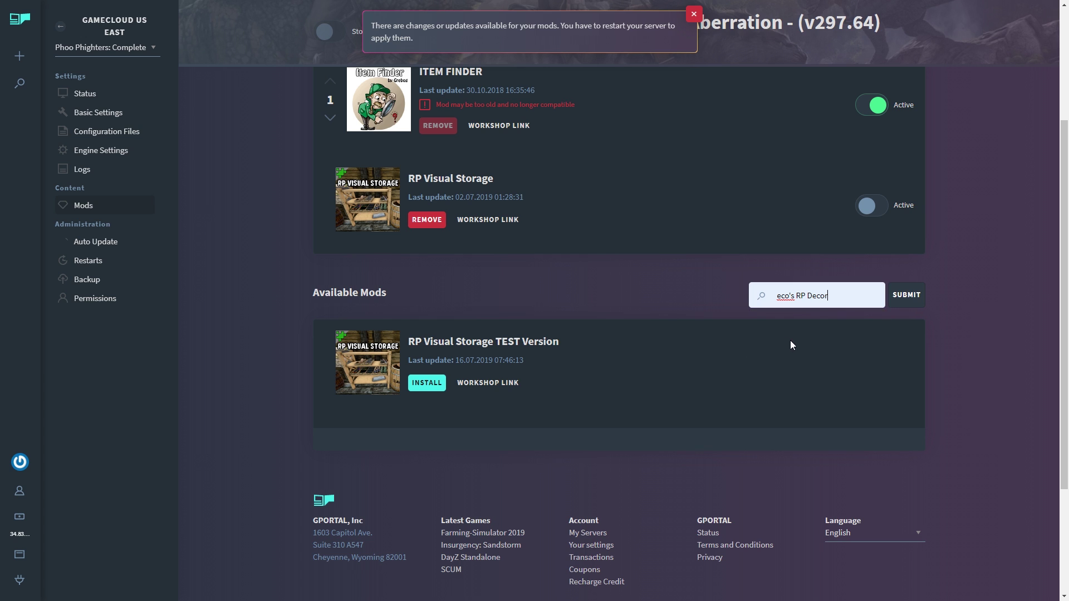
{"action": "left_click", "coordinate": [906, 295]}
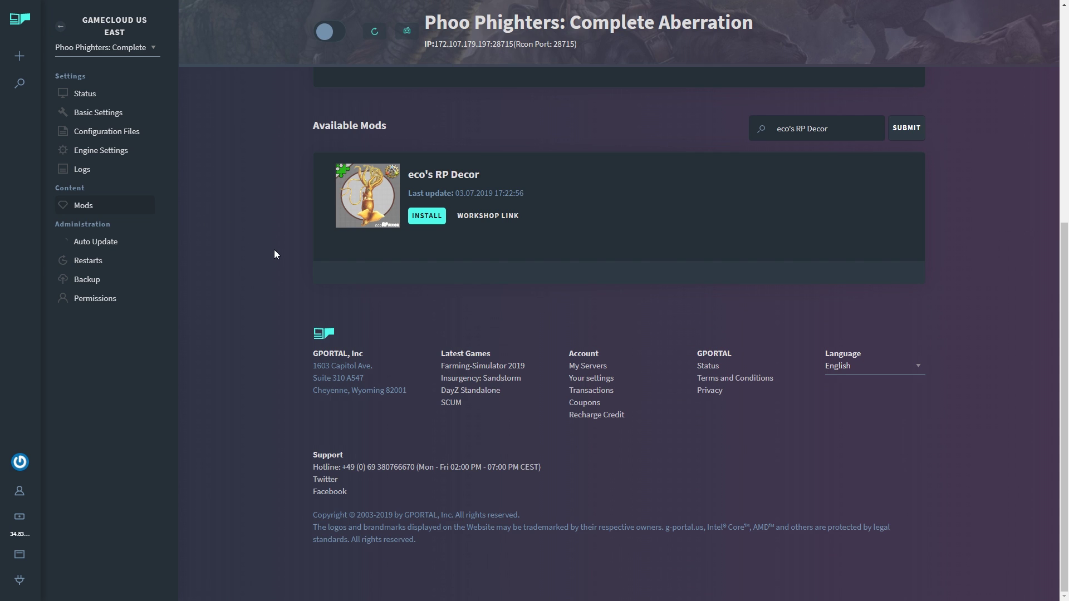
{"action": "left_click", "coordinate": [427, 392]}
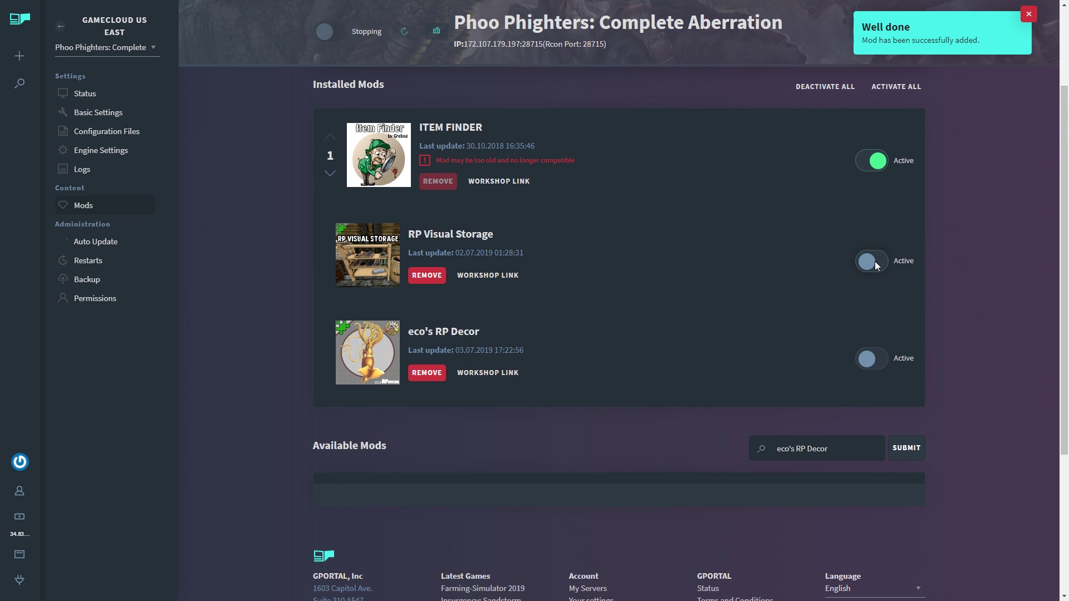
- Activate the installed RP Visual Storage and eco's RP Decor mods and dismiss the restart notice
{"action": "left_click", "coordinate": [872, 261]}
{"action": "left_click", "coordinate": [872, 359]}
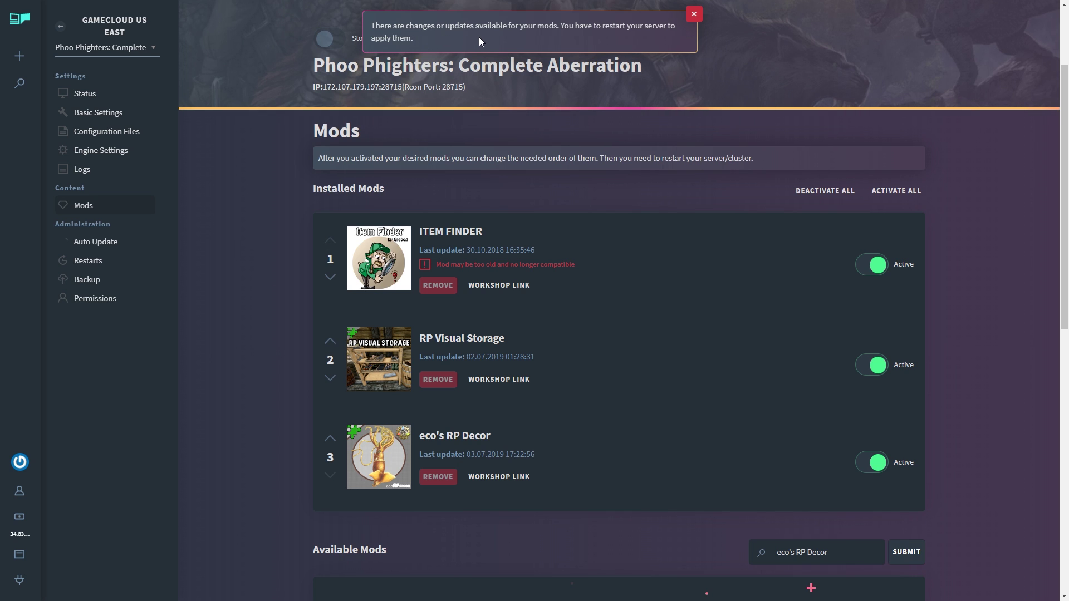
{"action": "left_click", "coordinate": [695, 14]}
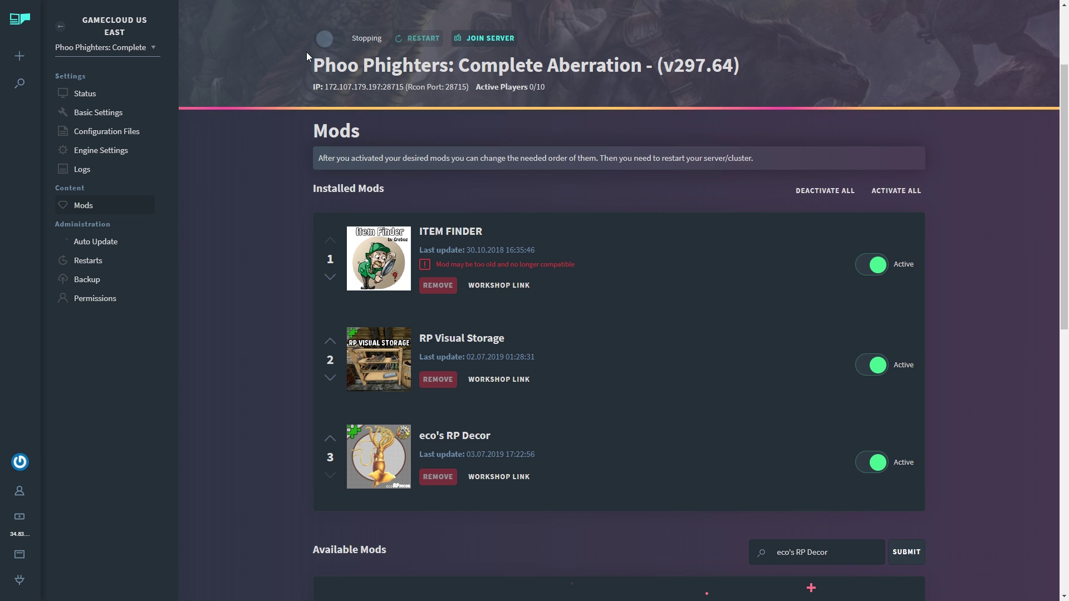
- Stop the running Phoo Phighters: Complete Aberration server
{"action": "scroll", "coordinate": [239, 258], "scroll_direction": "up", "scroll_amount": 2}
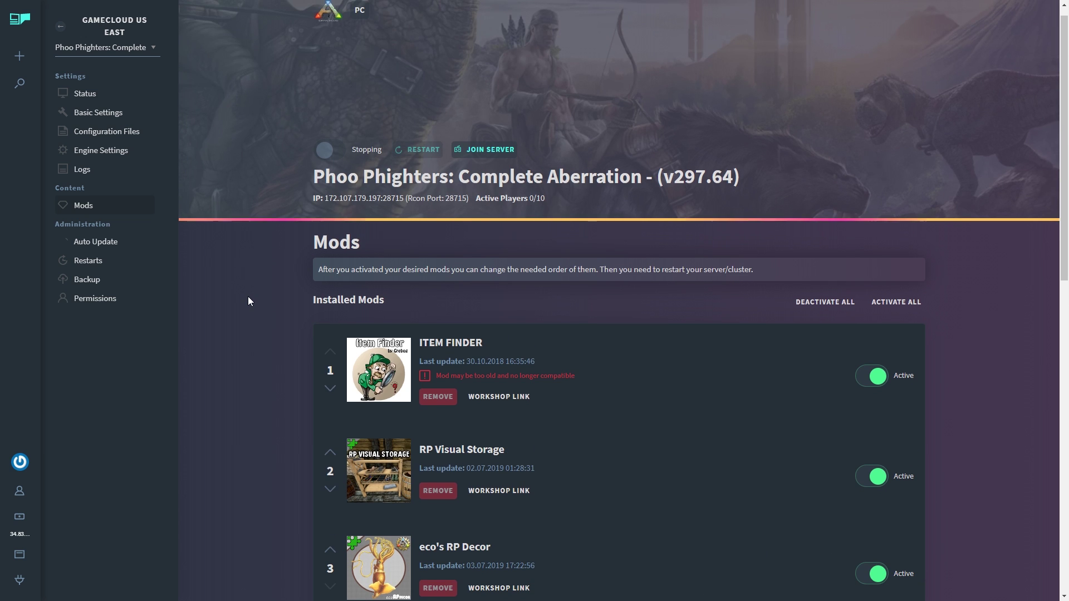
{"action": "scroll", "coordinate": [248, 297], "scroll_direction": "down", "scroll_amount": 1}
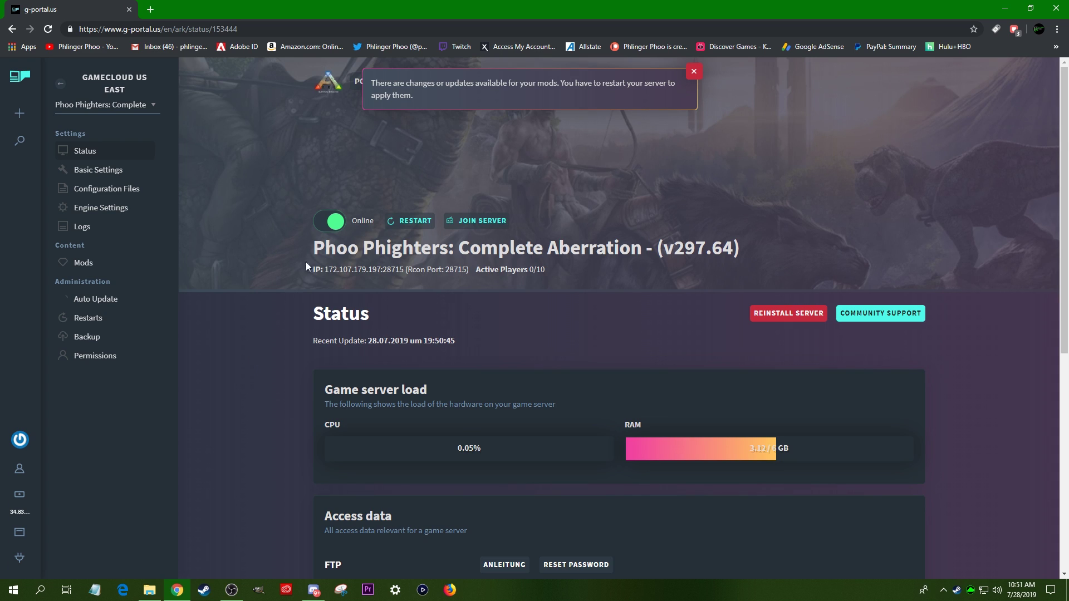
{"action": "left_click", "coordinate": [328, 228]}
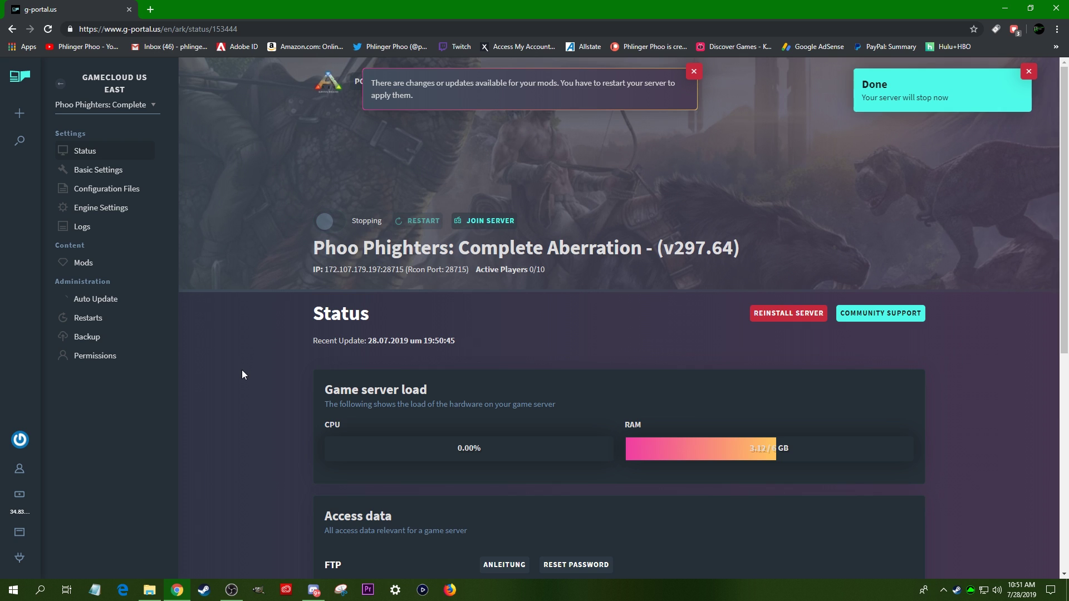